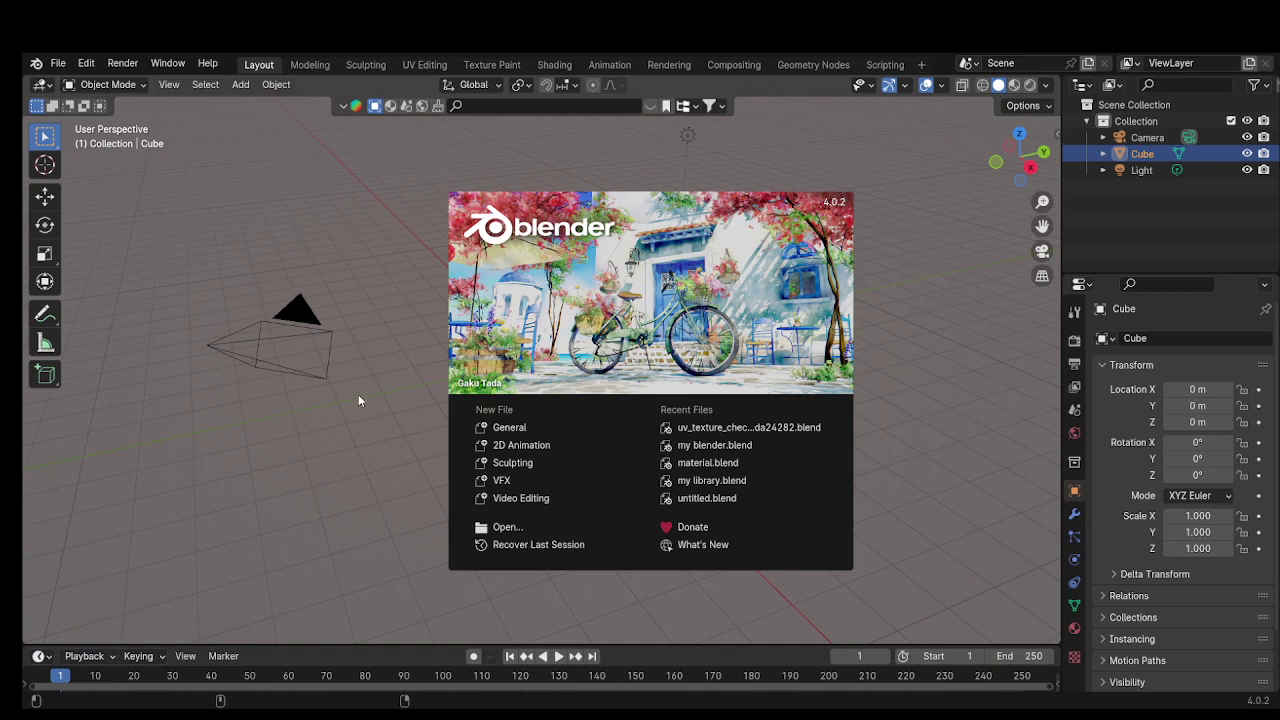
Close the startup splash screen to reveal the default cube scene
click(370, 479)
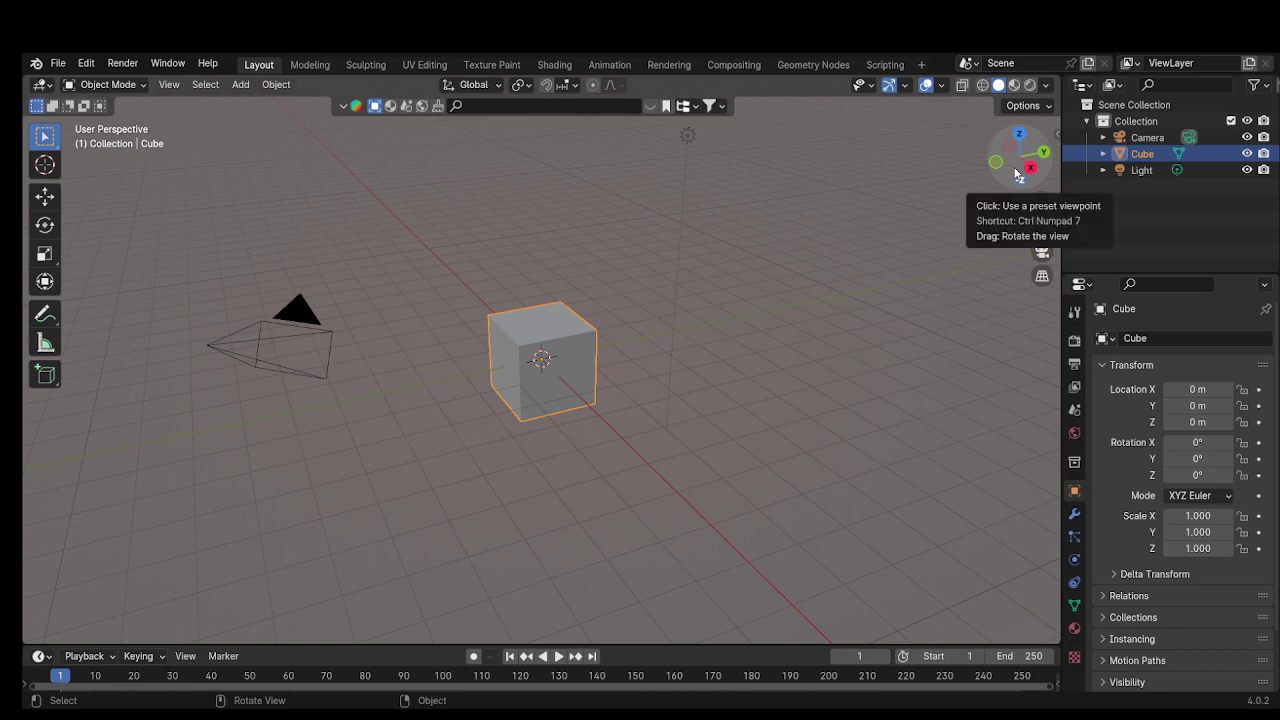
Orbit to look down on the cube, then switch to Edit Mode and back to Object Mode
mouse_move(1015, 172)
mouse_down()
mouse_move(1000, 220)
mouse_move(1056, 221)
mouse_move(1040, 201)
mouse_up()
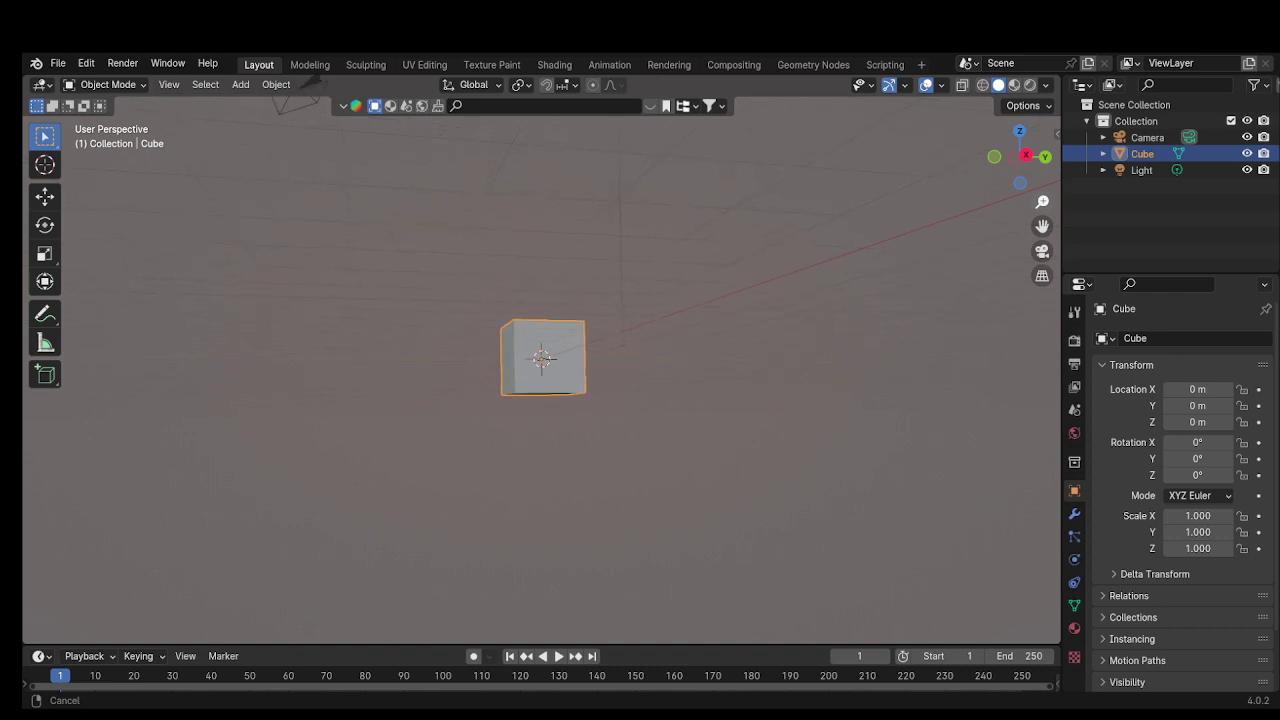
middle_drag(612, 126, 650, 135)
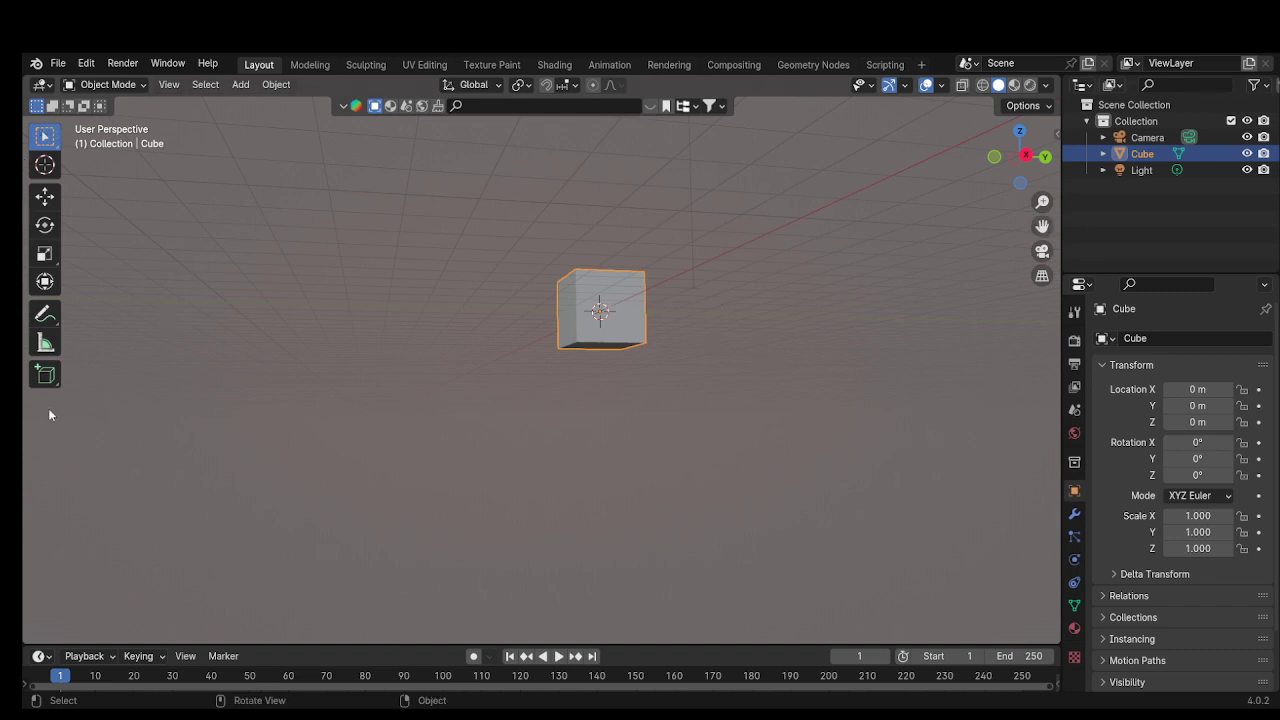
click(124, 88)
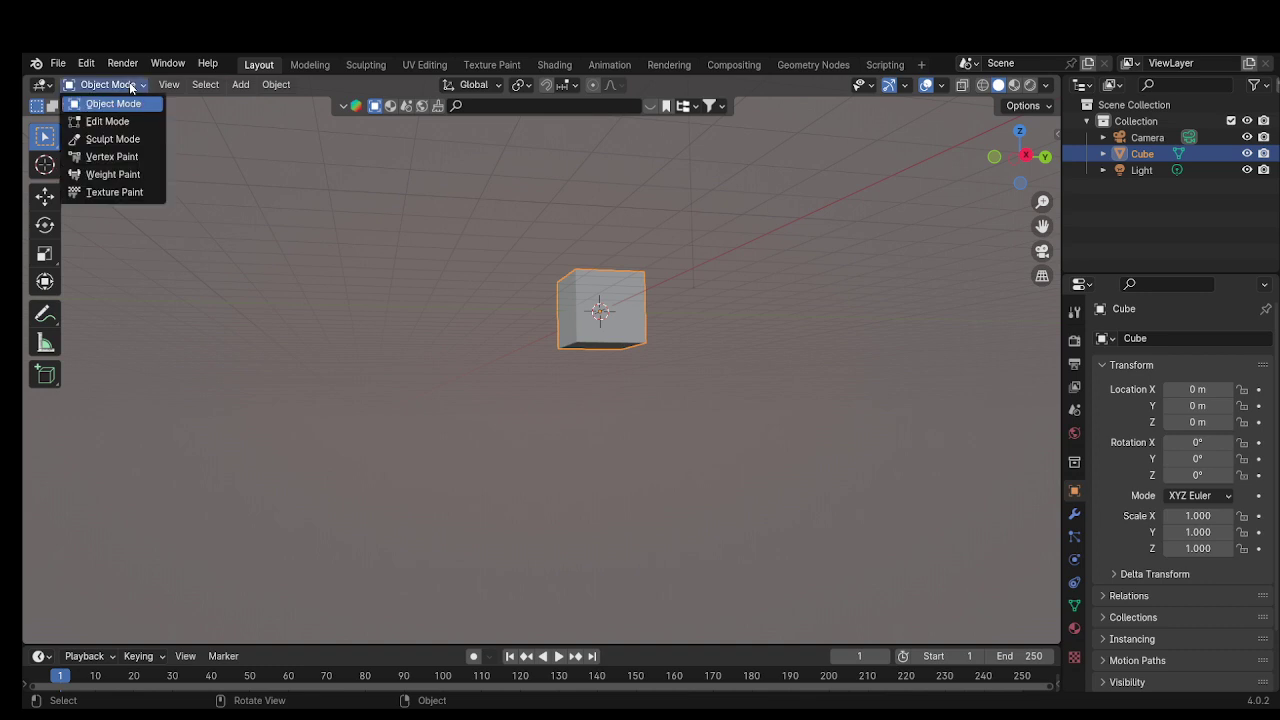
click(112, 121)
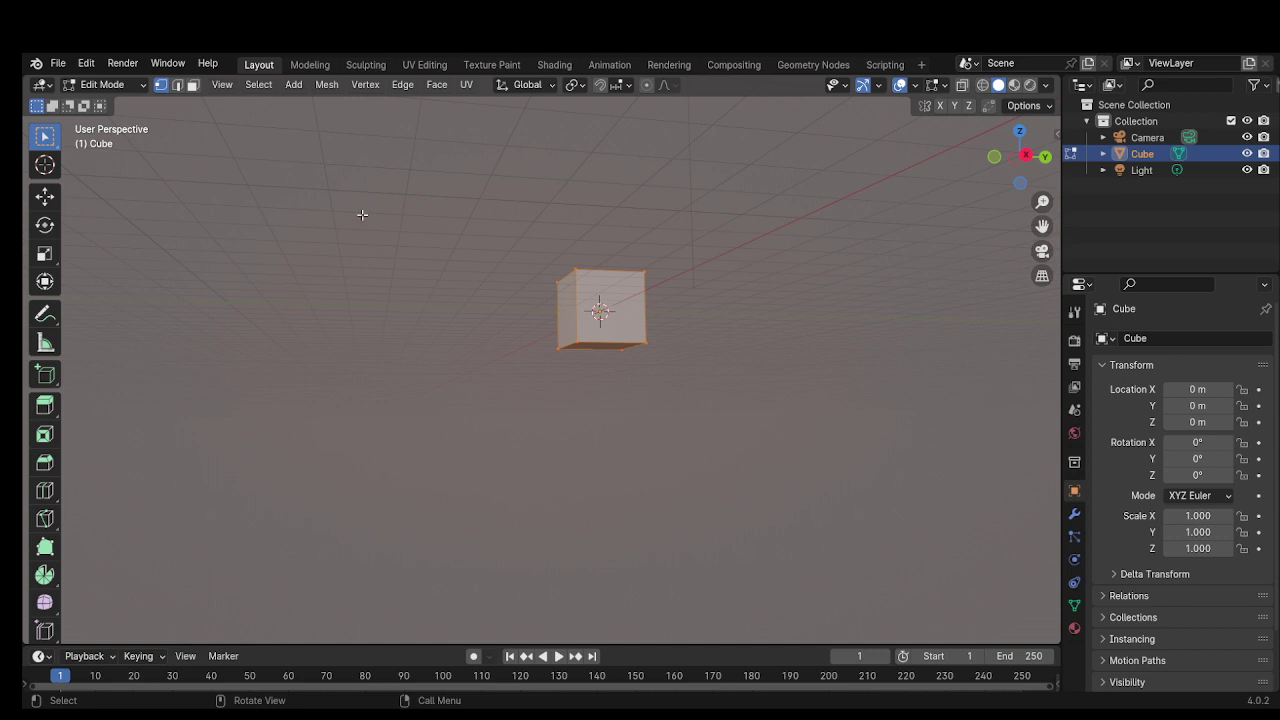
click(136, 86)
click(132, 104)
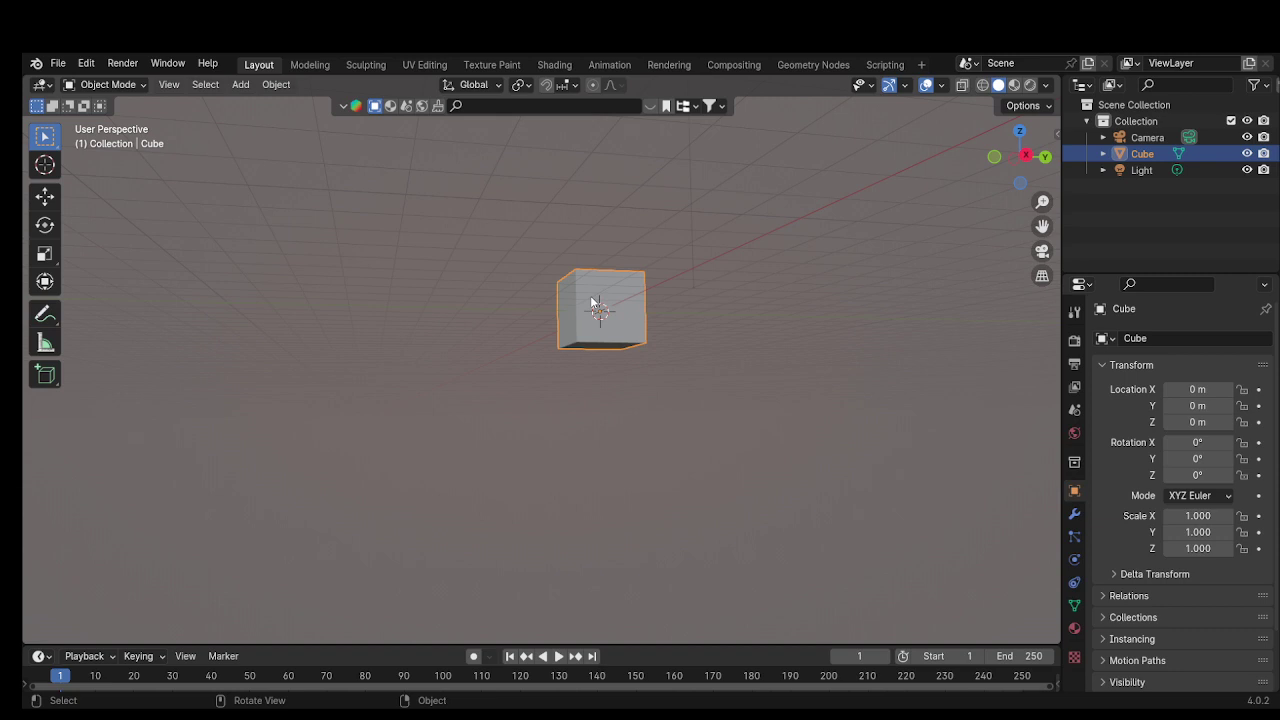
Delete the default cube and bring up the Add menu's mesh primitives
right_click(590, 295)
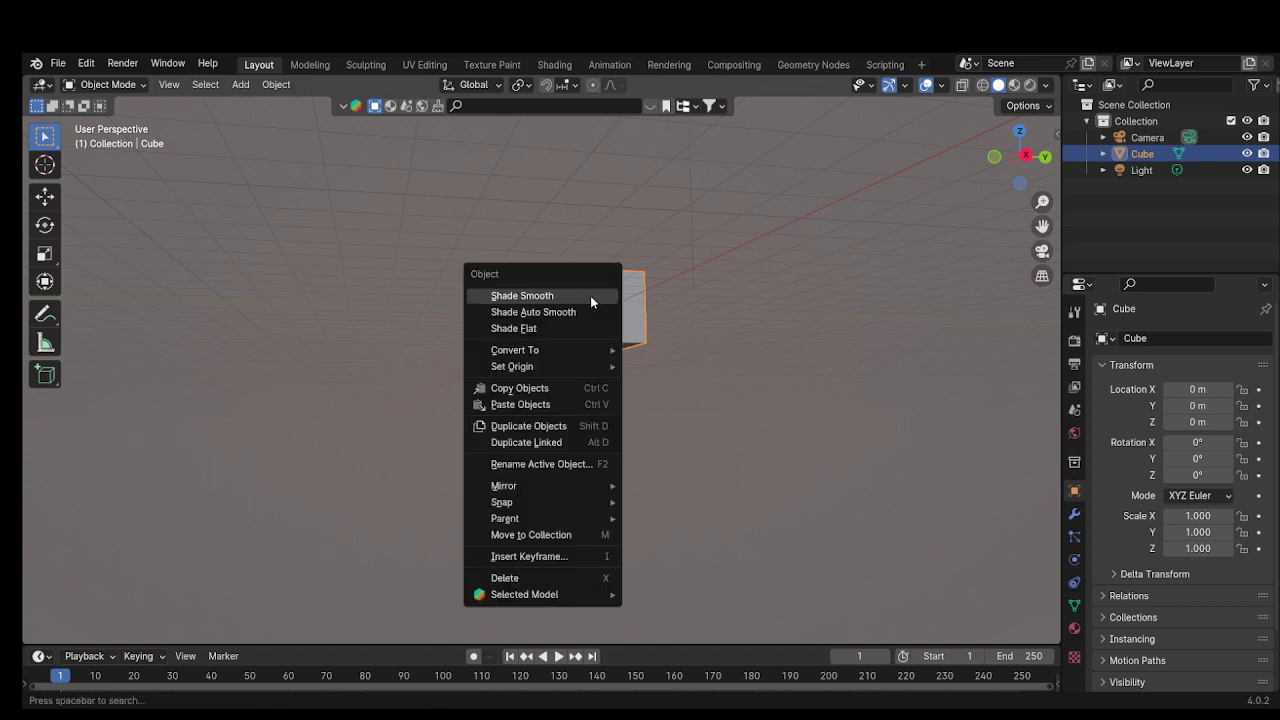
click(517, 578)
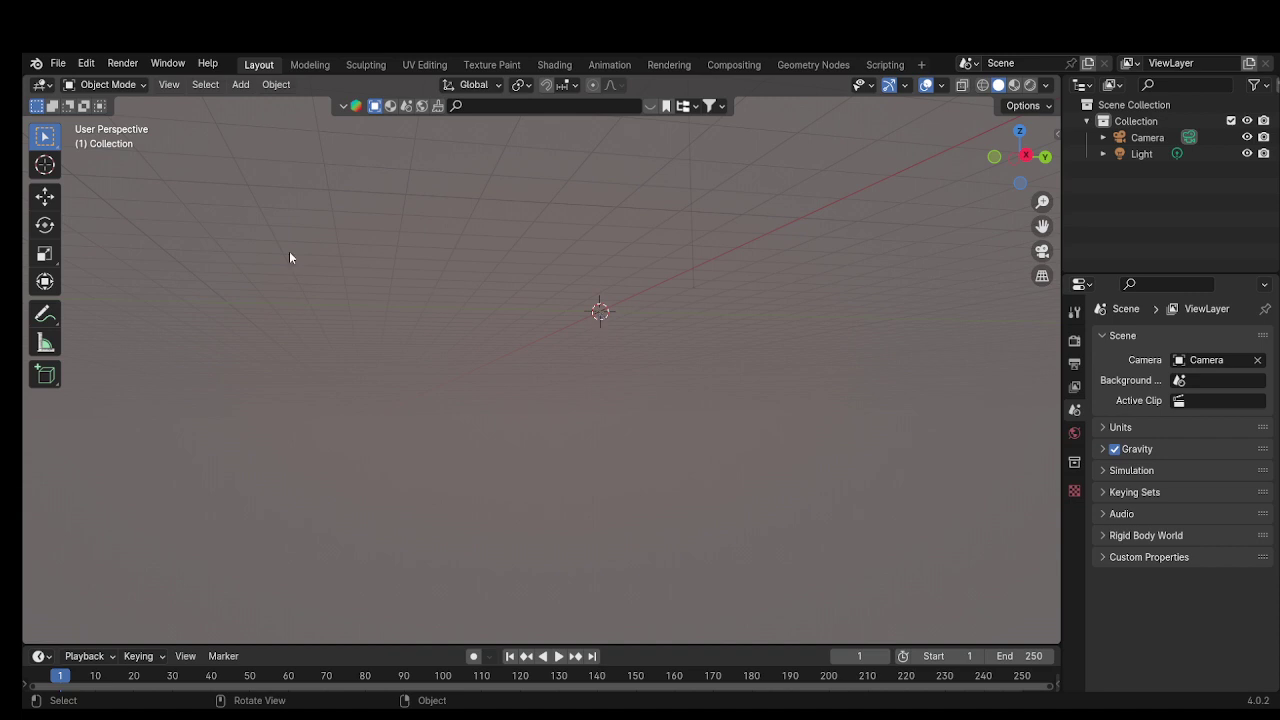
click(241, 86)
mouse_move(265, 104)
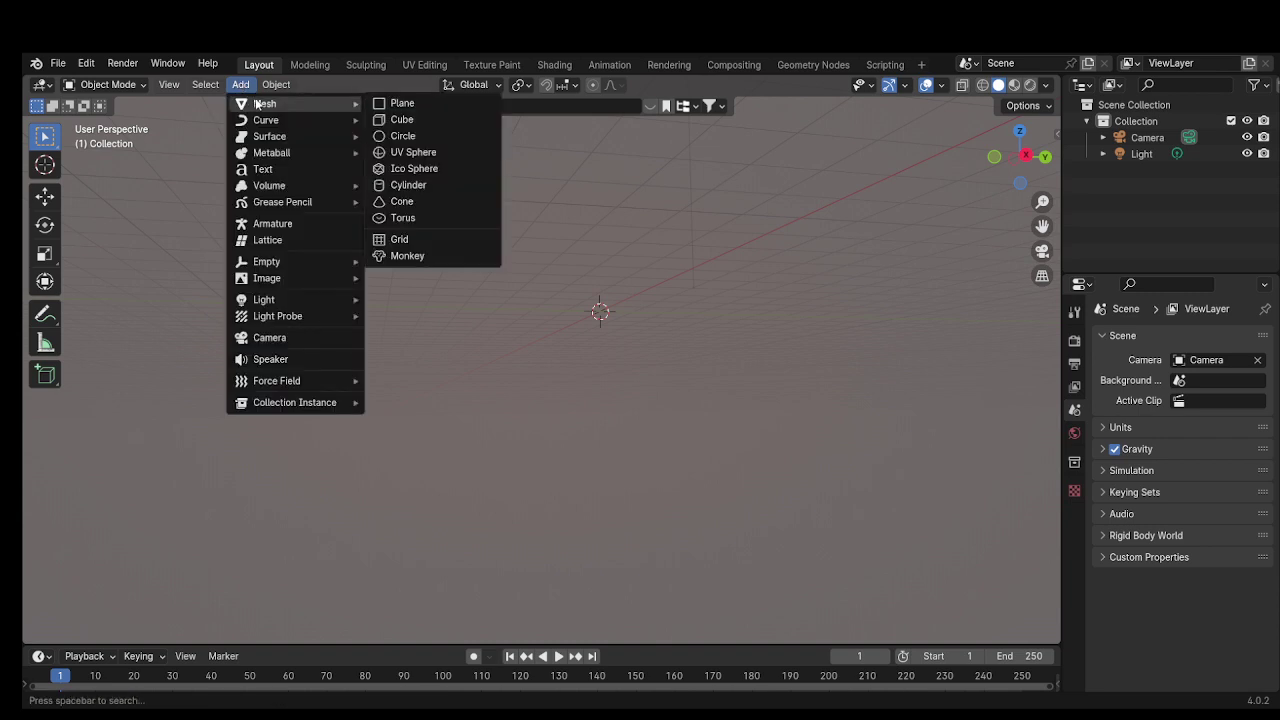
Add an Ico Sphere and a Cone at the origin, then switch to Front Orthographic view
click(450, 167)
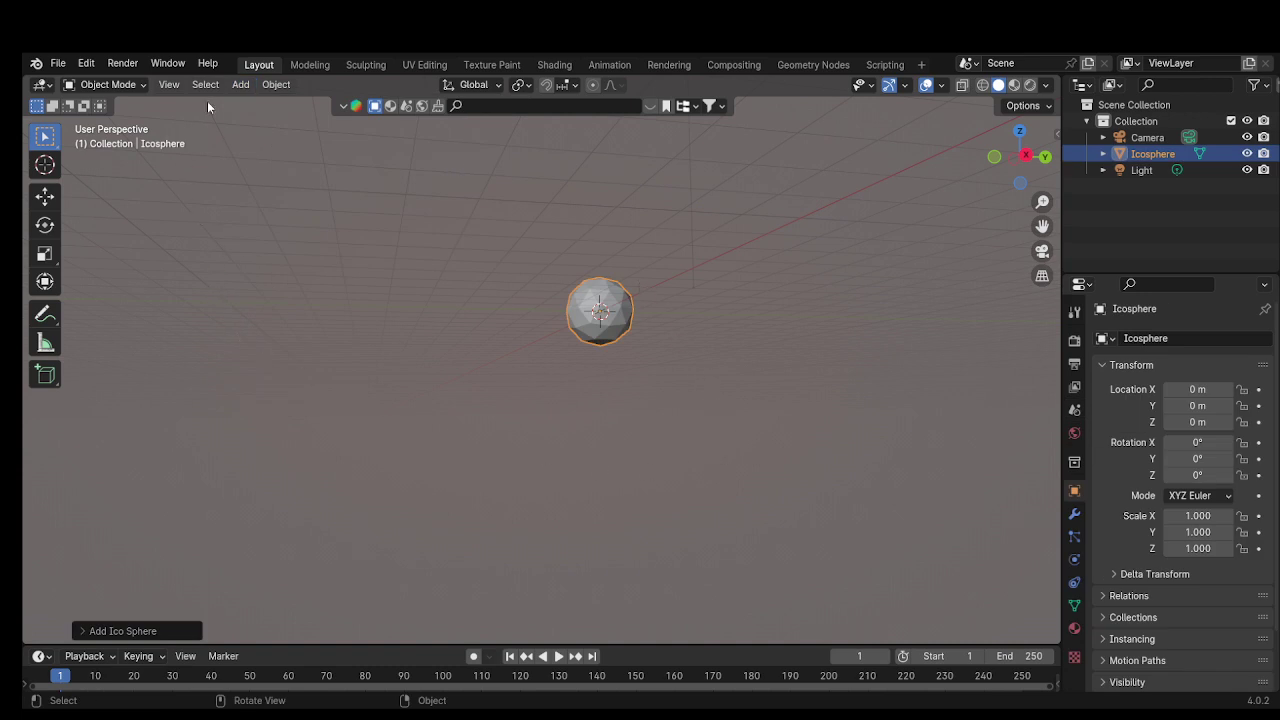
click(242, 86)
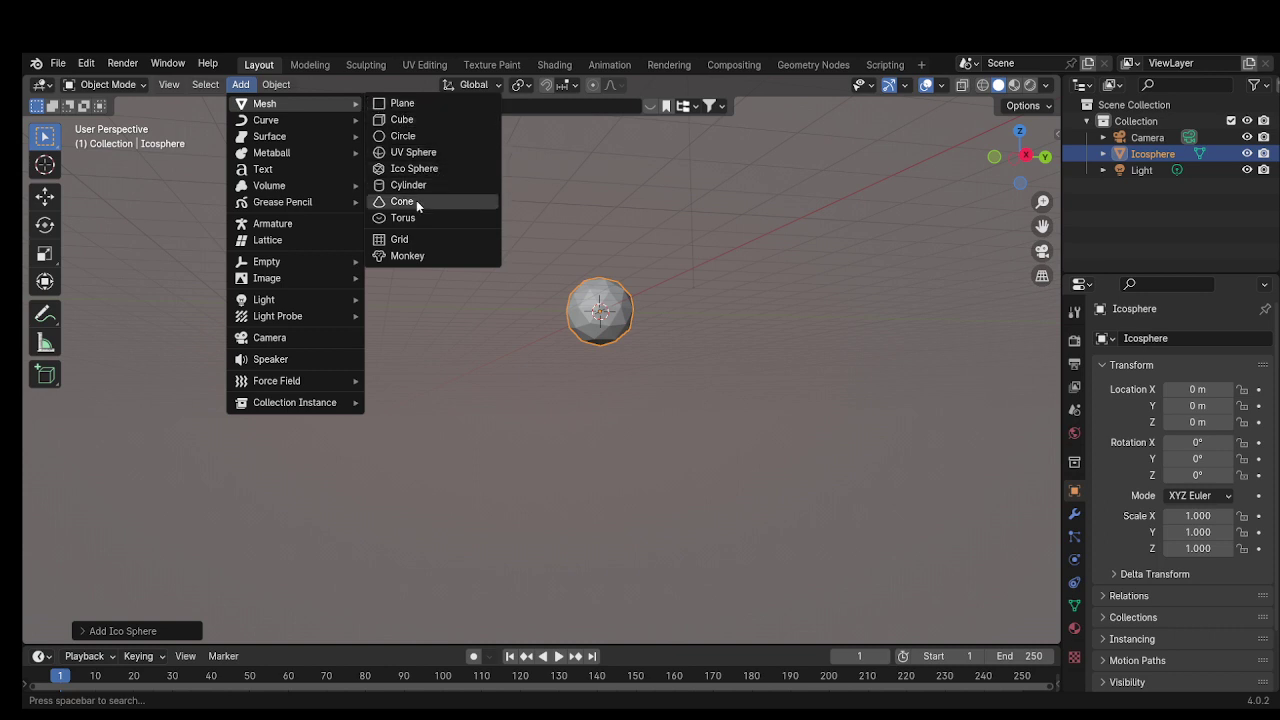
click(404, 204)
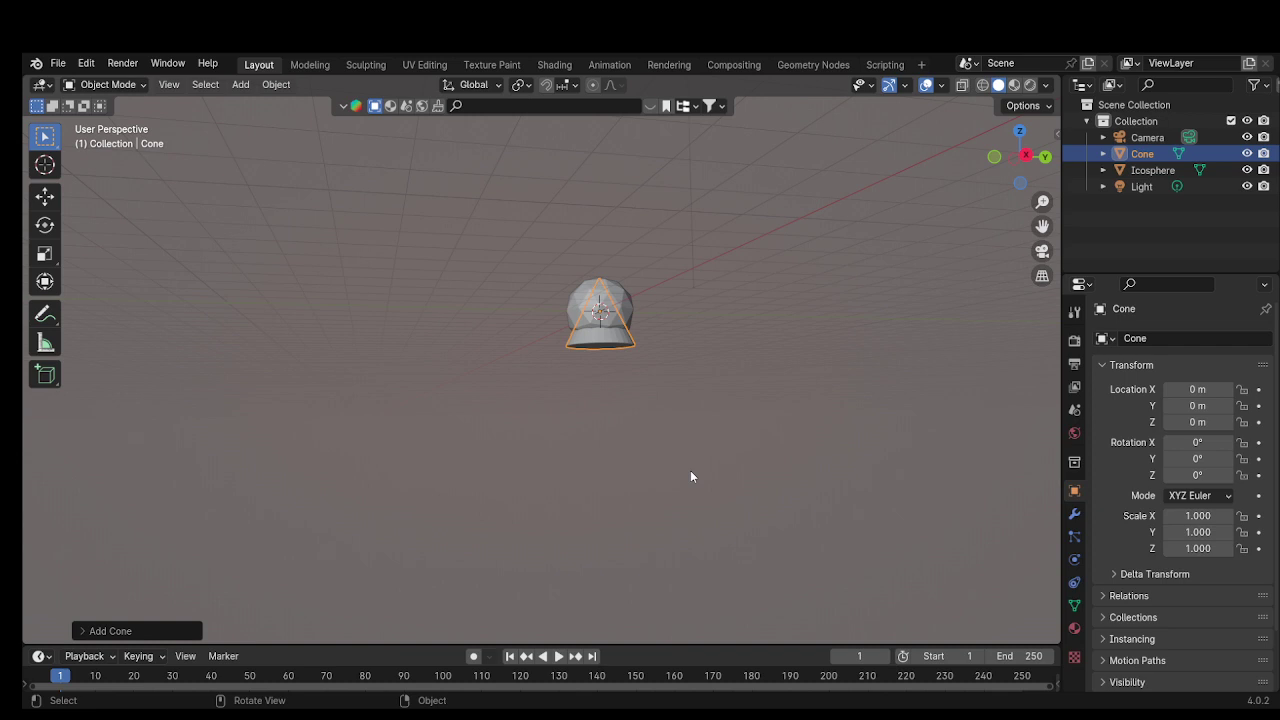
key(KP_1)
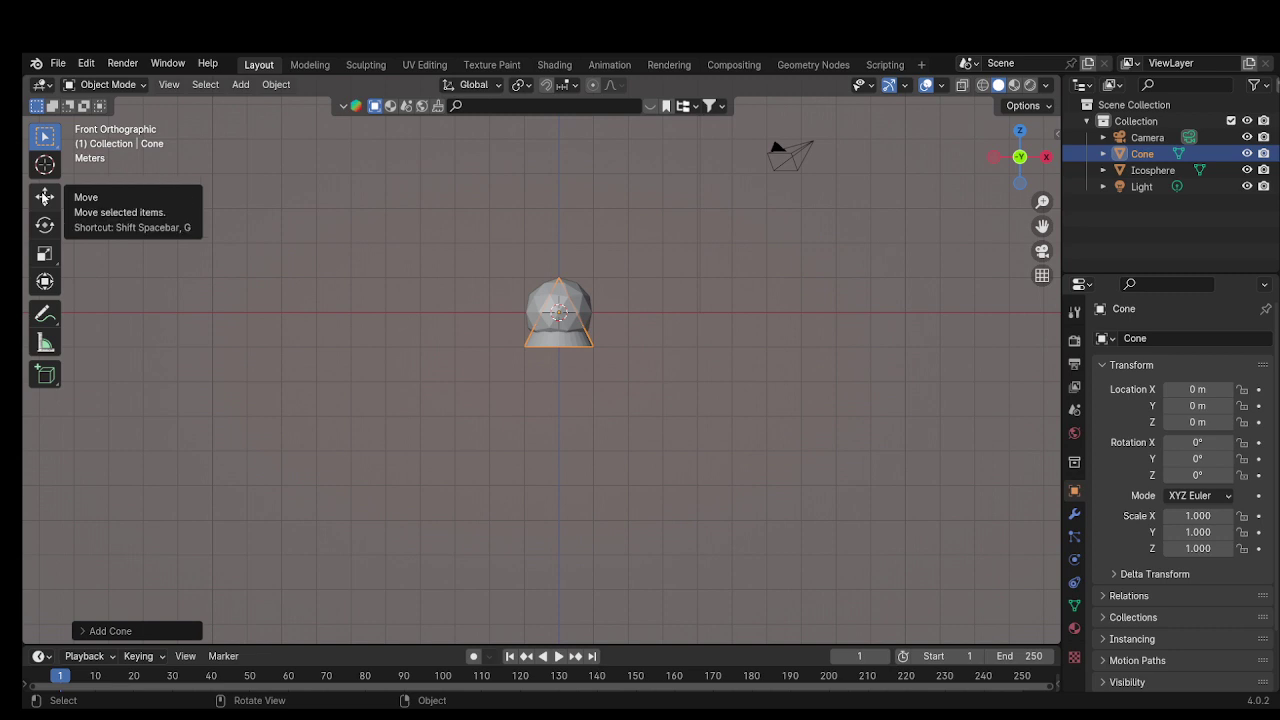
Test-move the cone along X and Z, then clear its location back to the origin
click(44, 197)
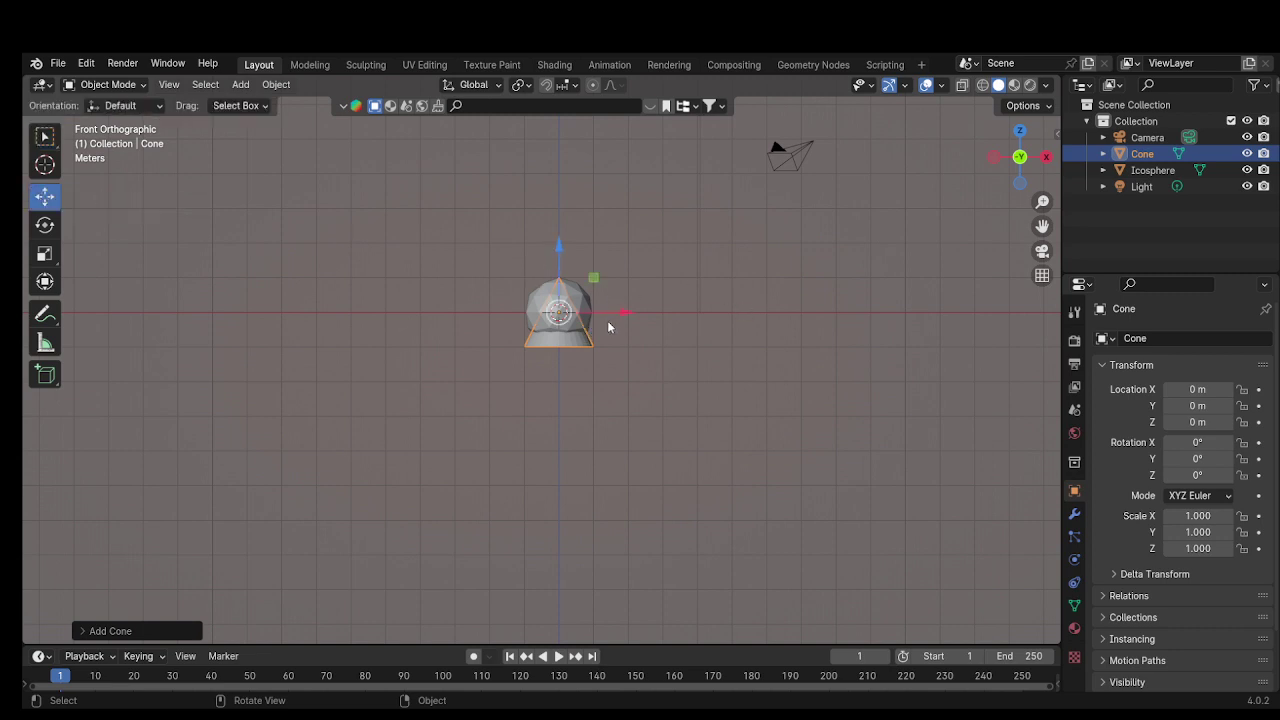
drag(617, 314, 803, 314)
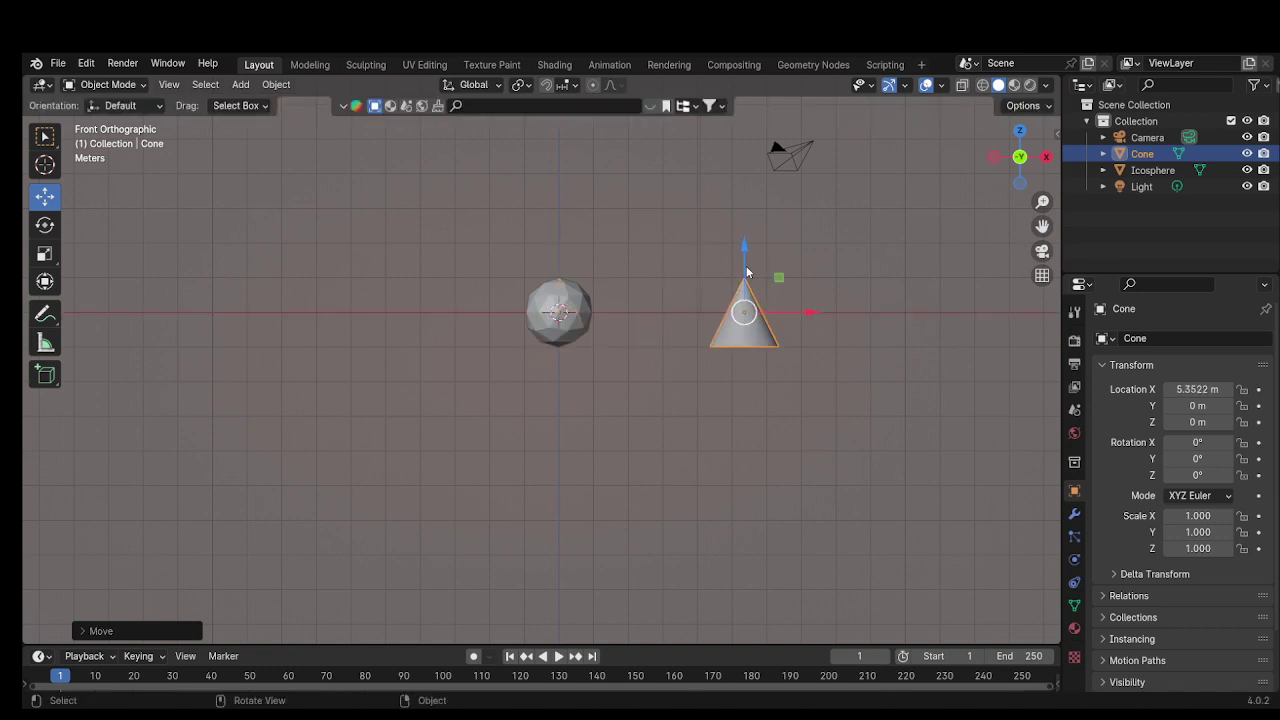
mouse_move(745, 265)
mouse_down()
mouse_move(753, 220)
mouse_move(745, 233)
mouse_up()
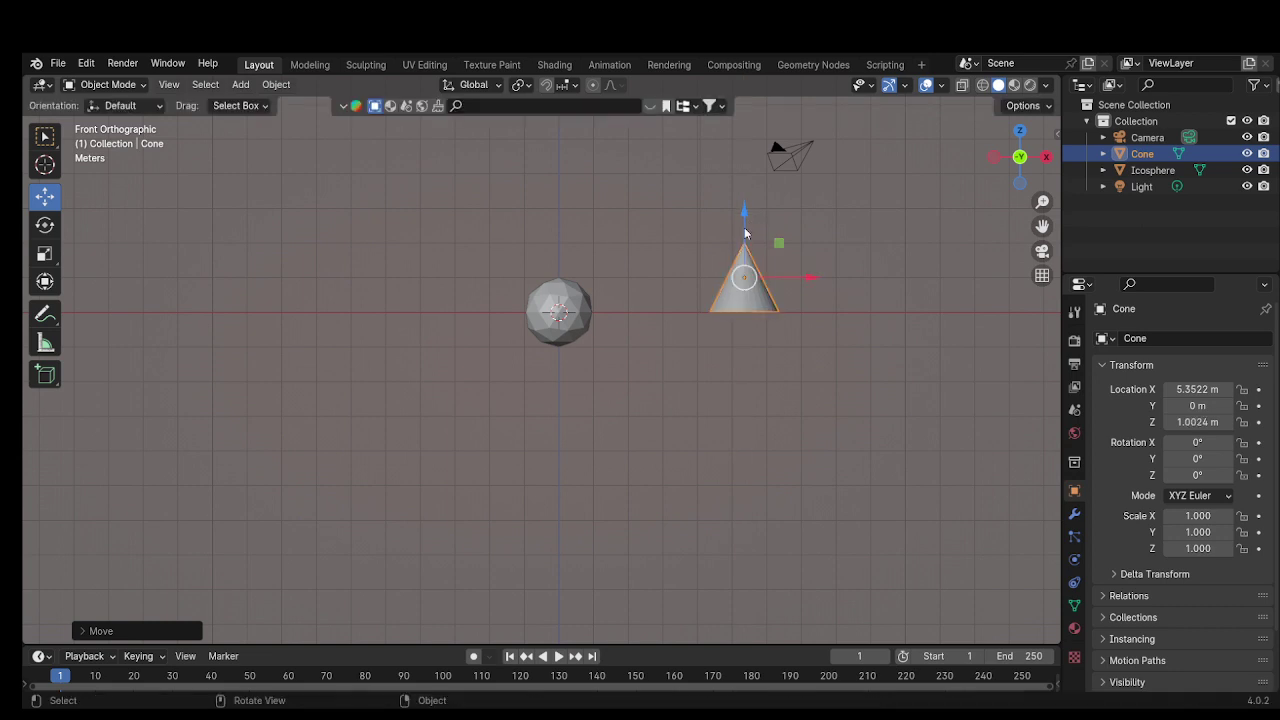
click(568, 308)
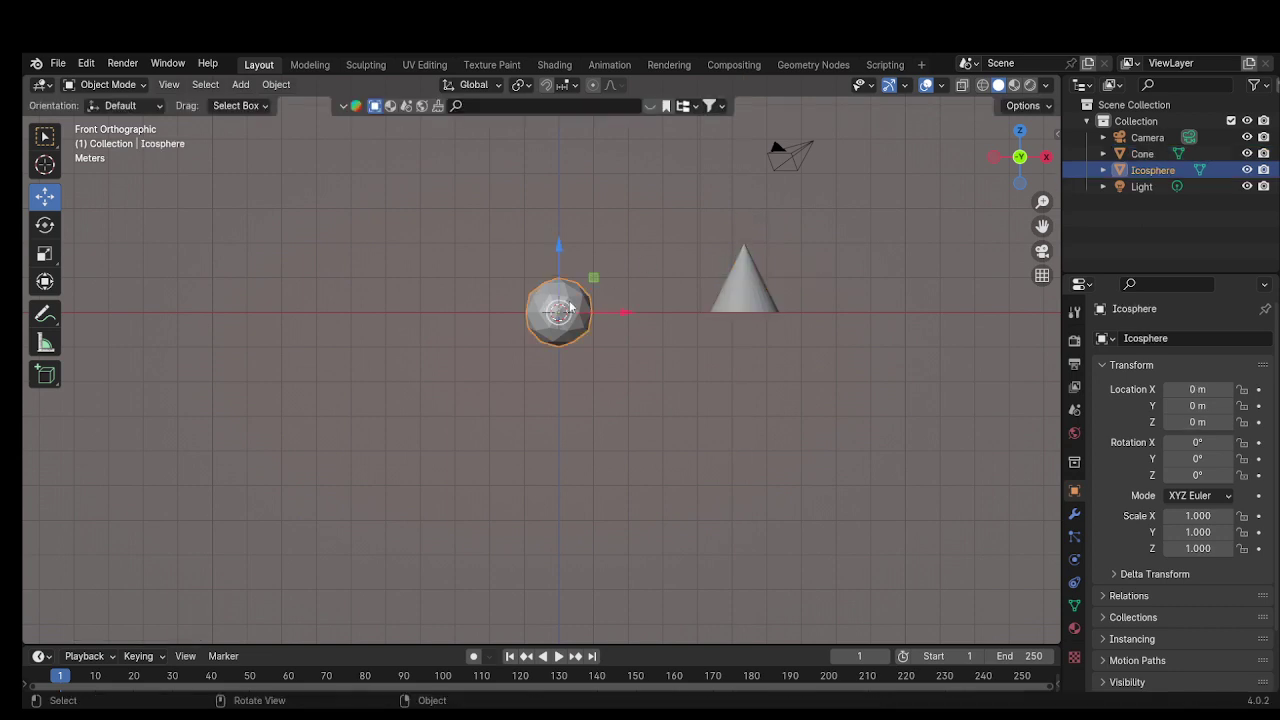
click(753, 287)
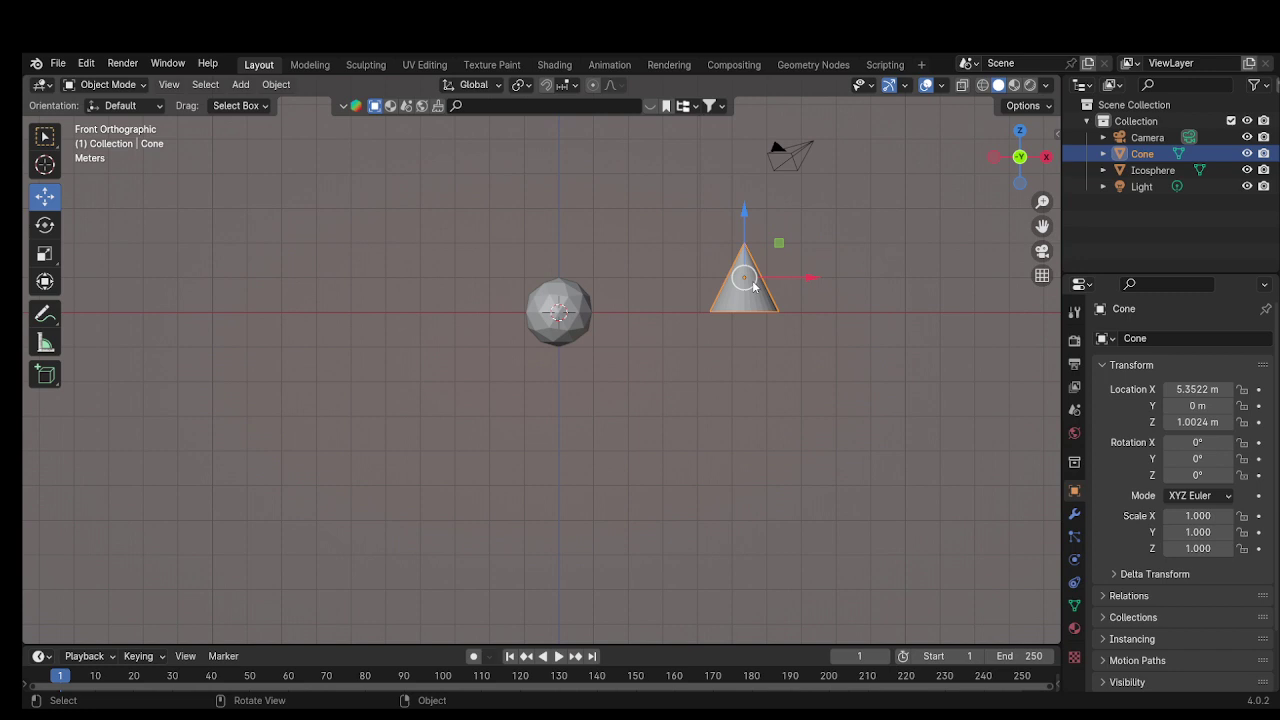
key(alt+g)
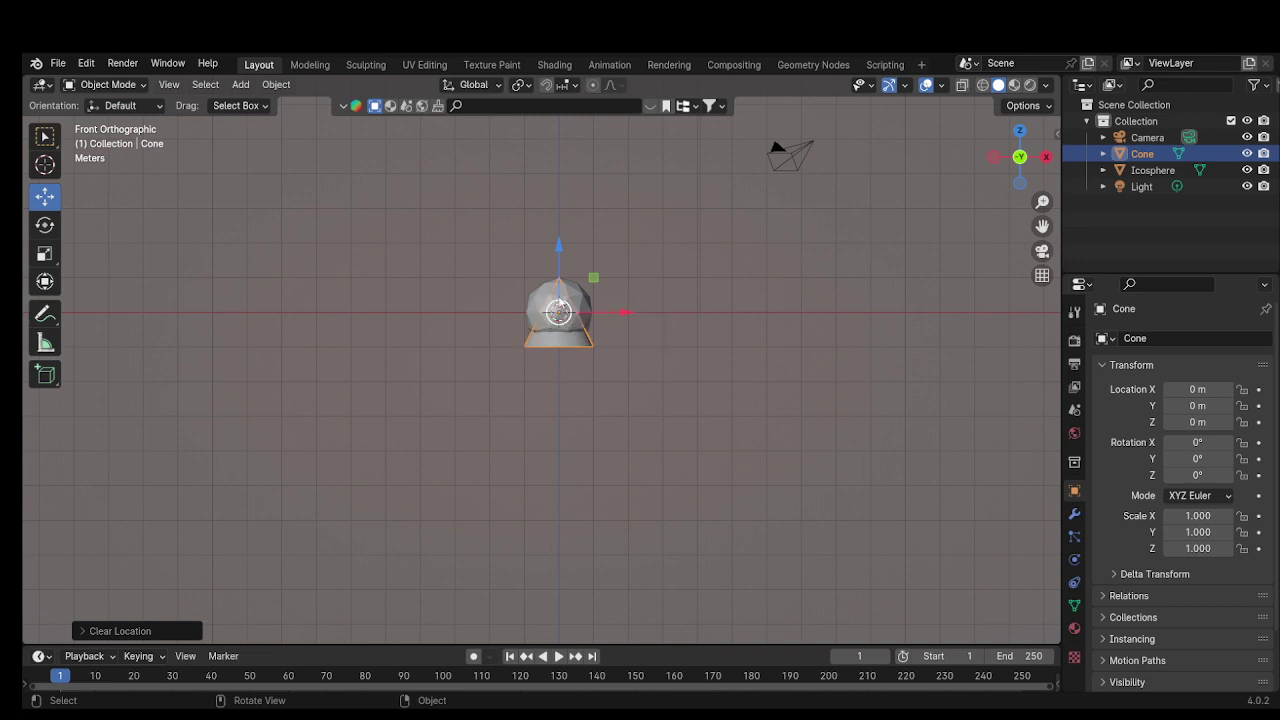
Parent the cone to the icosphere with Ctrl+P > Object, icosphere active
key(shift)
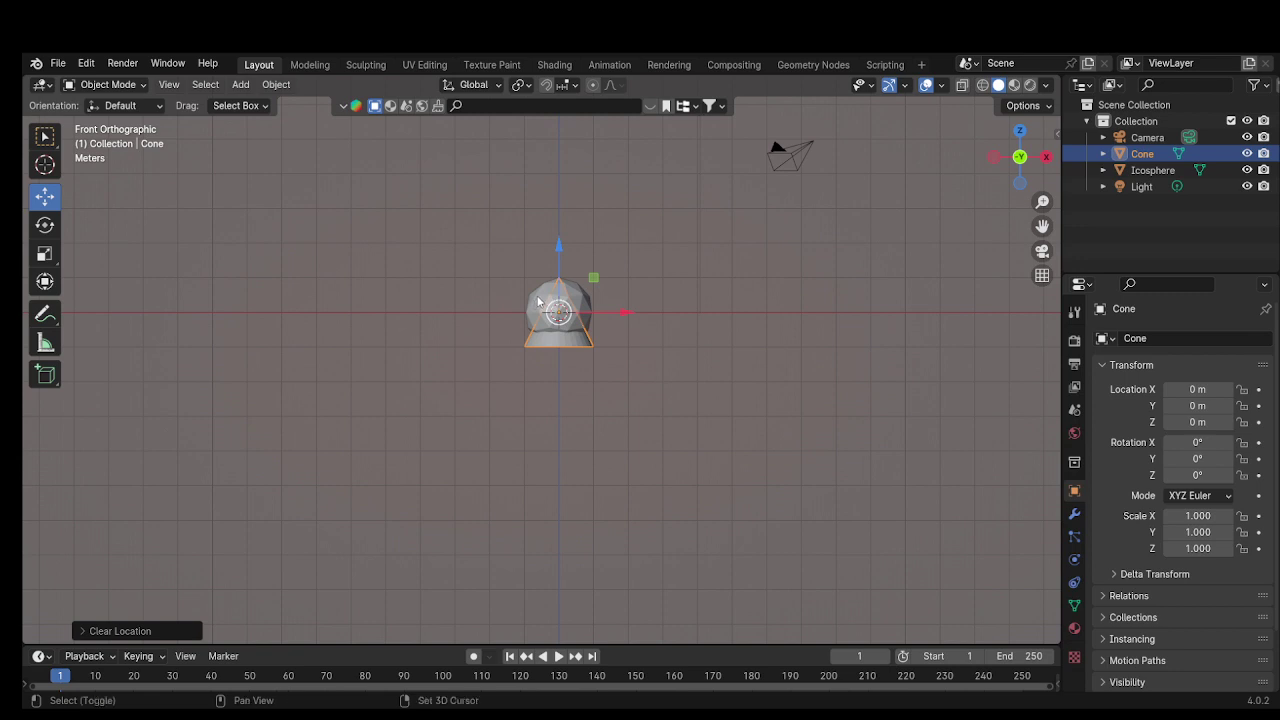
shift+click(538, 302)
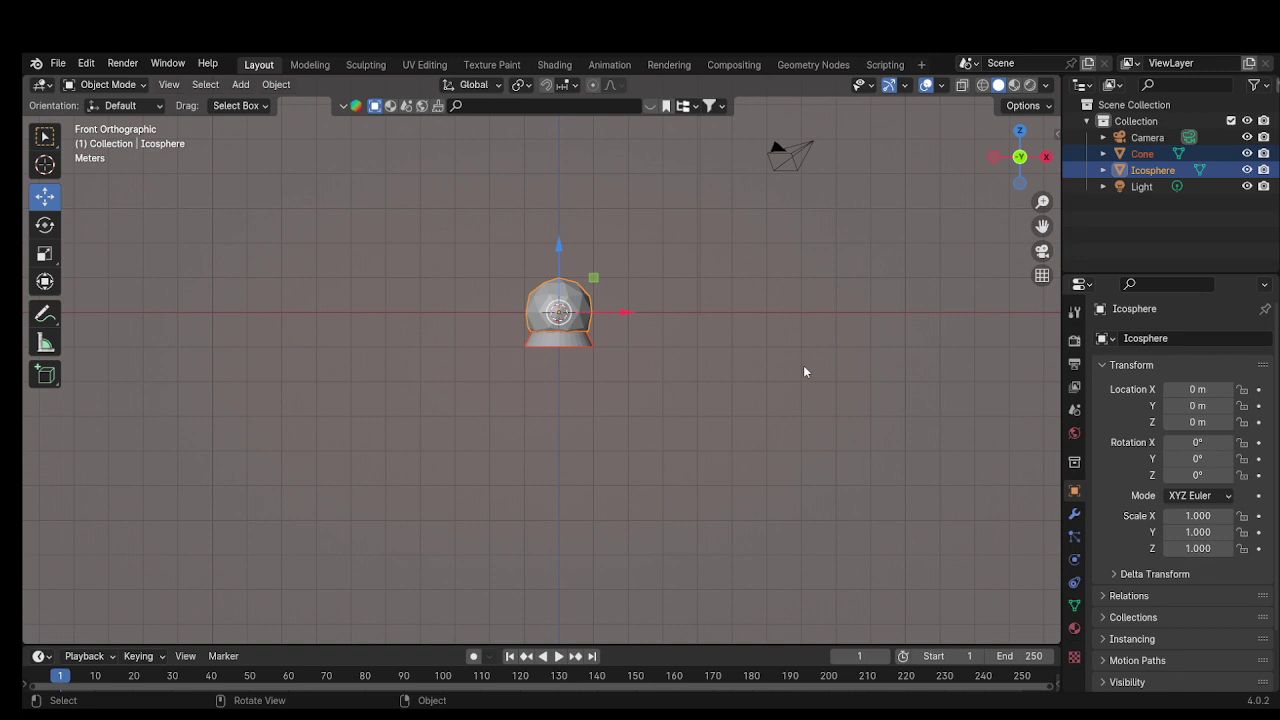
key(ctrl)
key(ctrl+p)
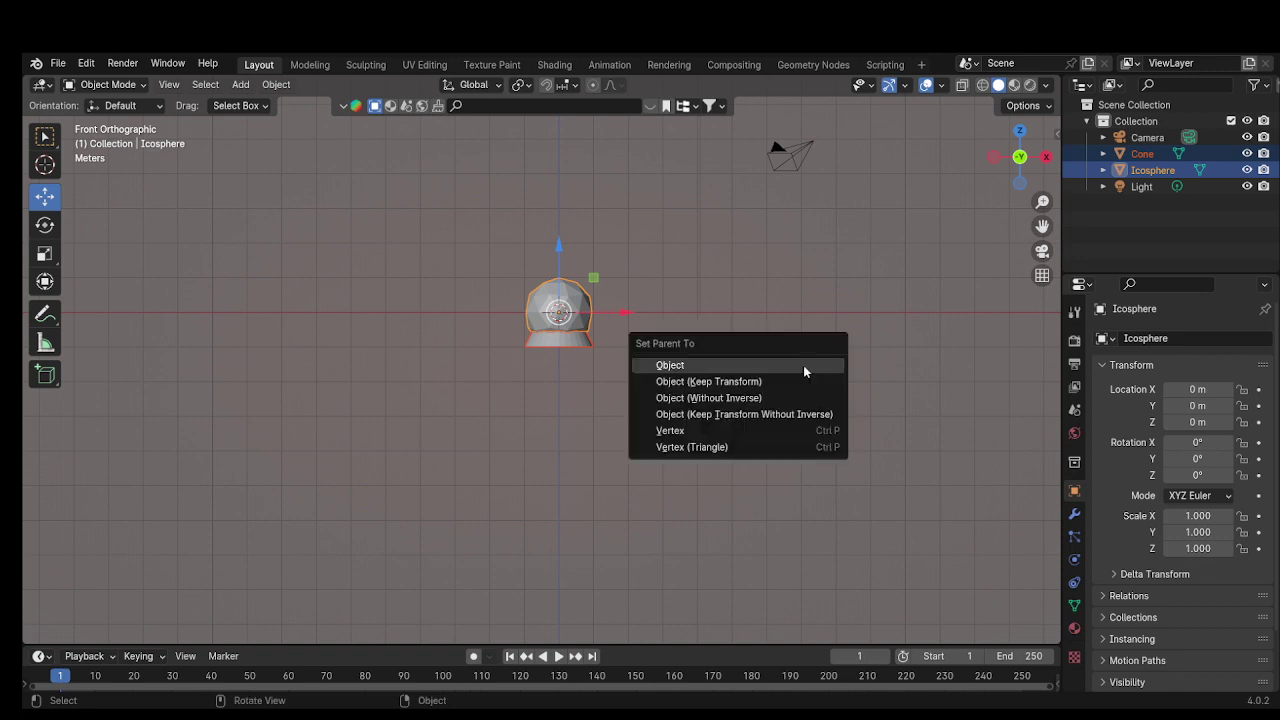
click(677, 366)
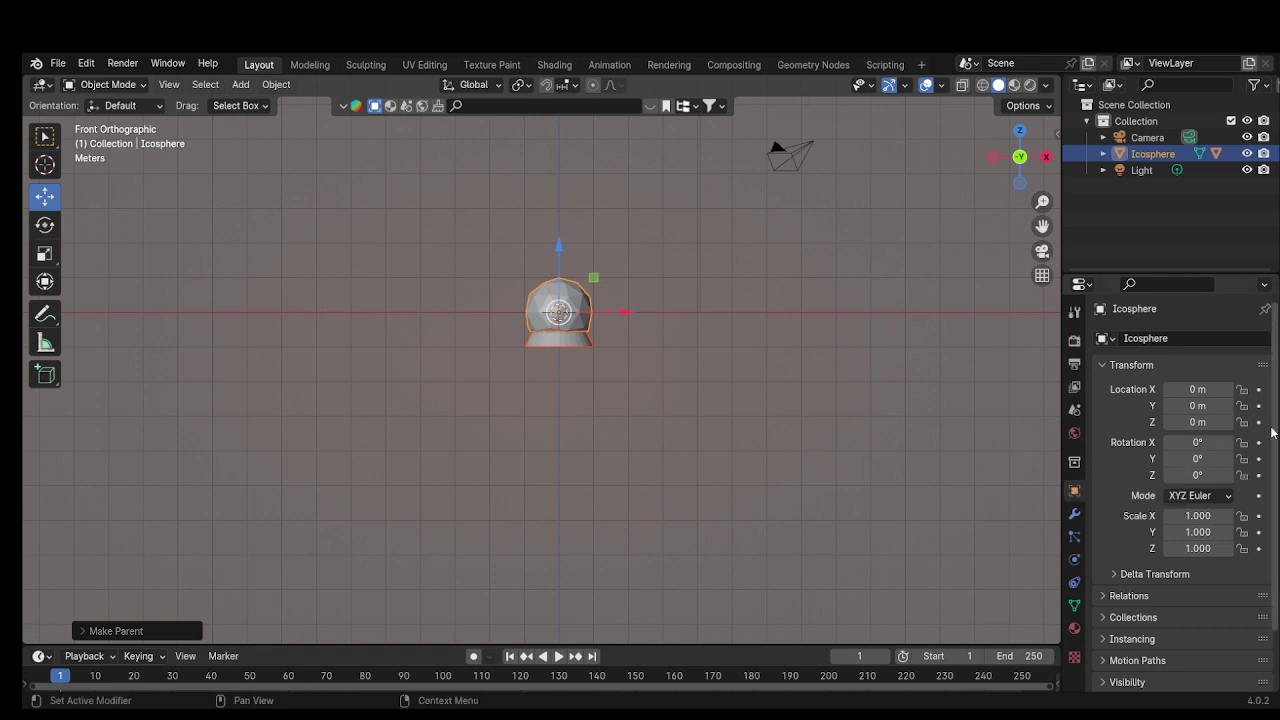
Set the icosphere's Instancing to Faces, then select its child Cone in the Outliner
scroll(1250, 458, down, 2)
scroll(1180, 490, down, 1)
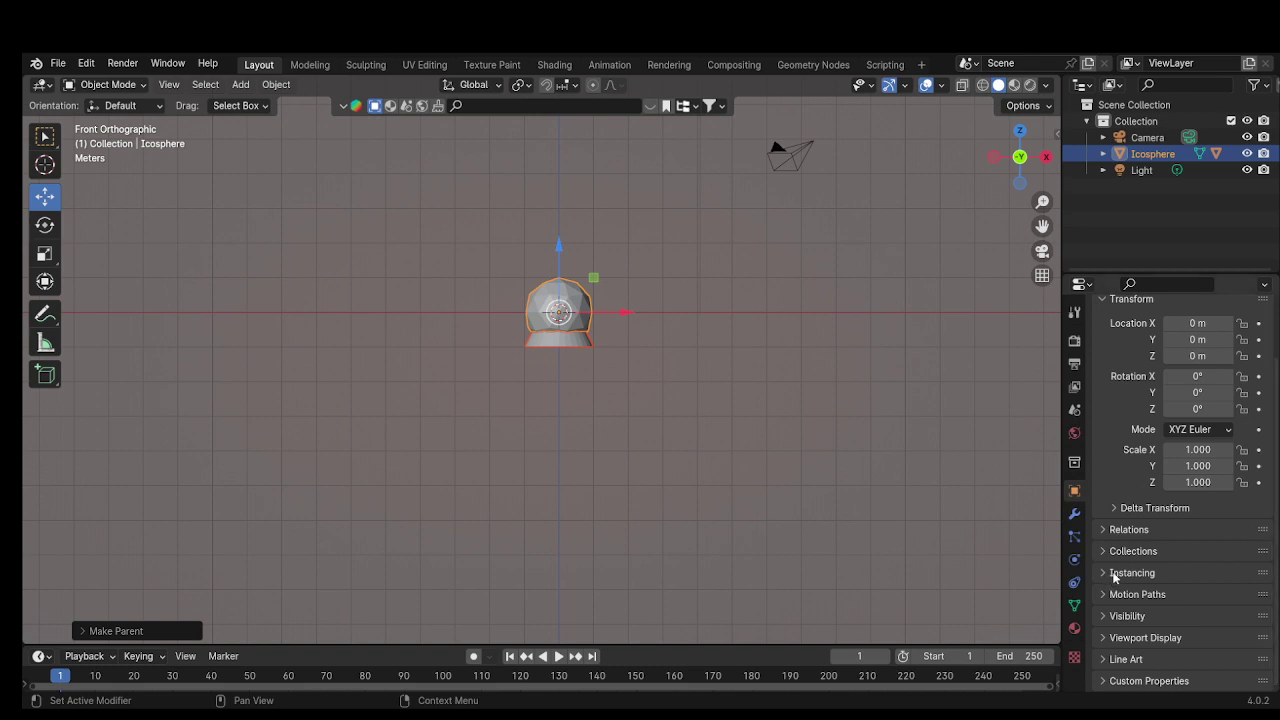
click(1114, 577)
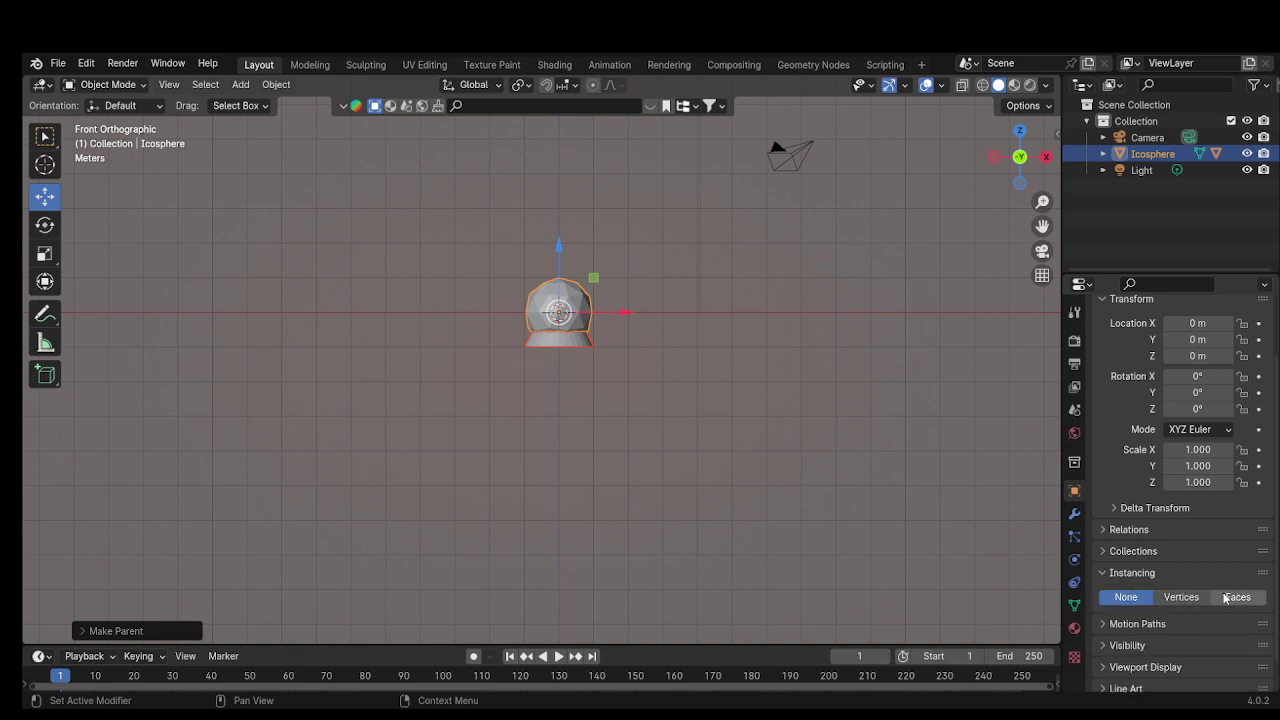
click(1190, 600)
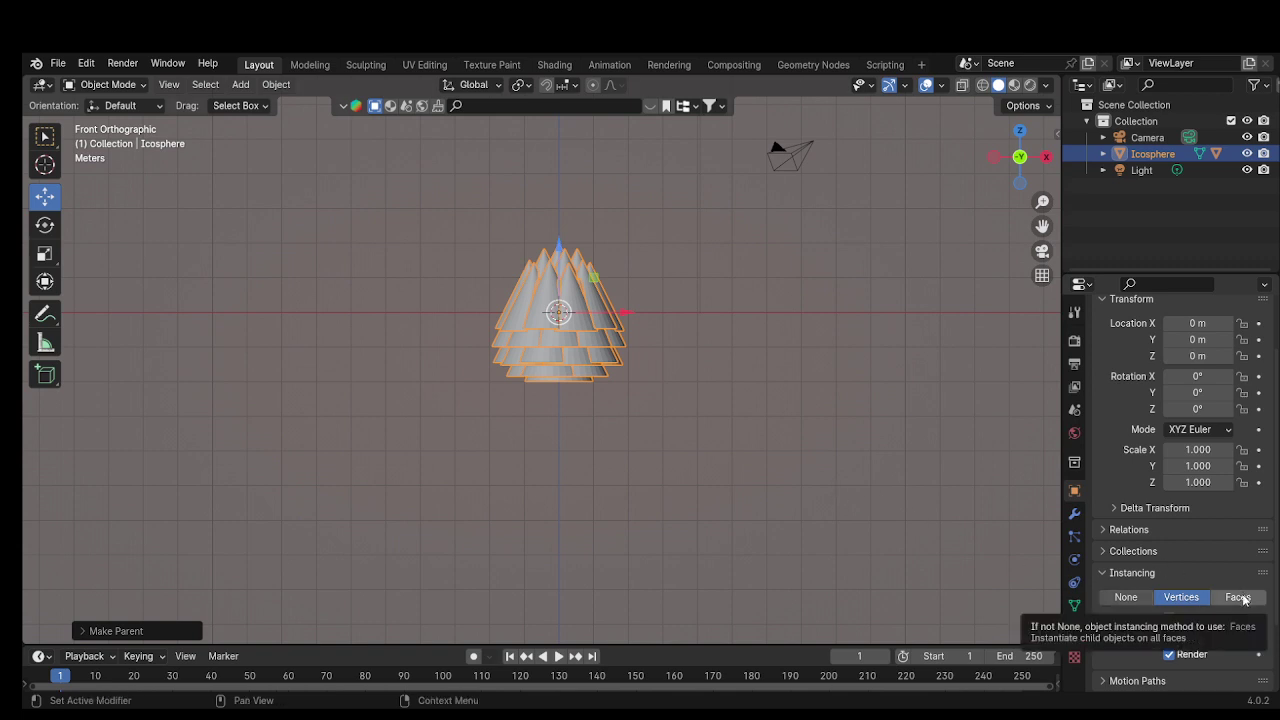
click(1238, 597)
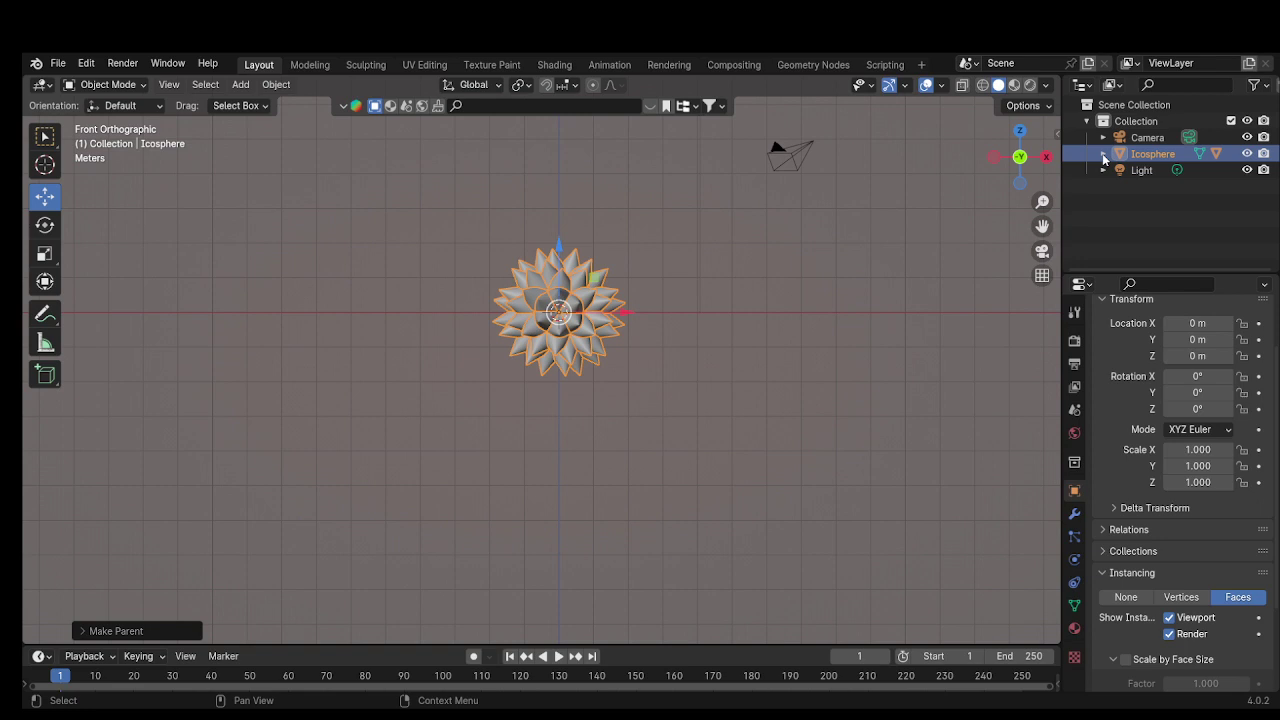
click(1103, 154)
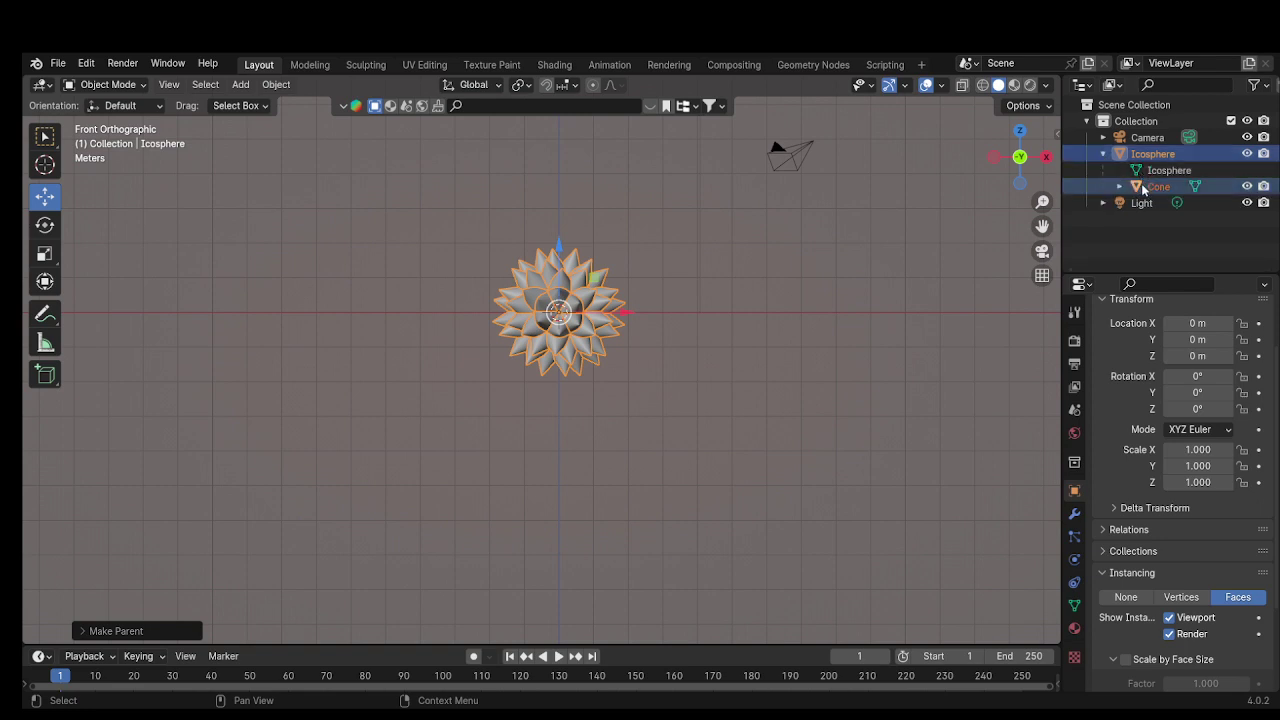
click(1146, 187)
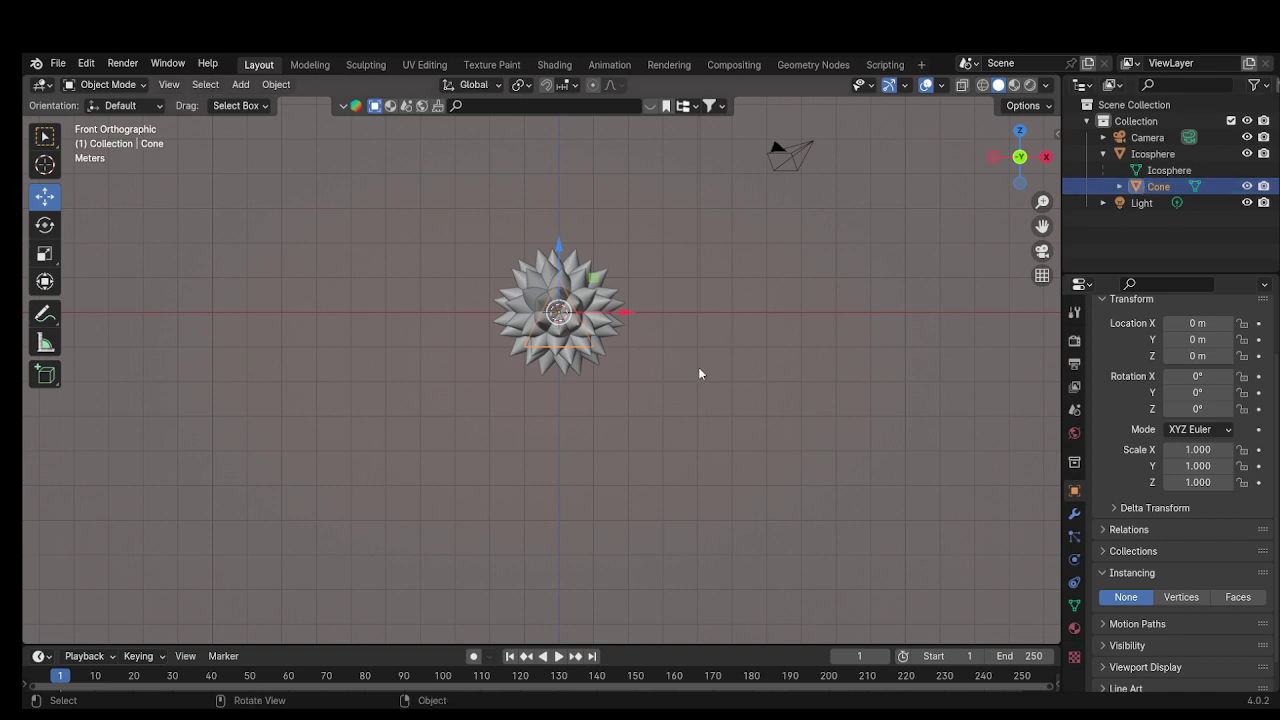
Scale the cone down uniformly to 0.287
key(s)
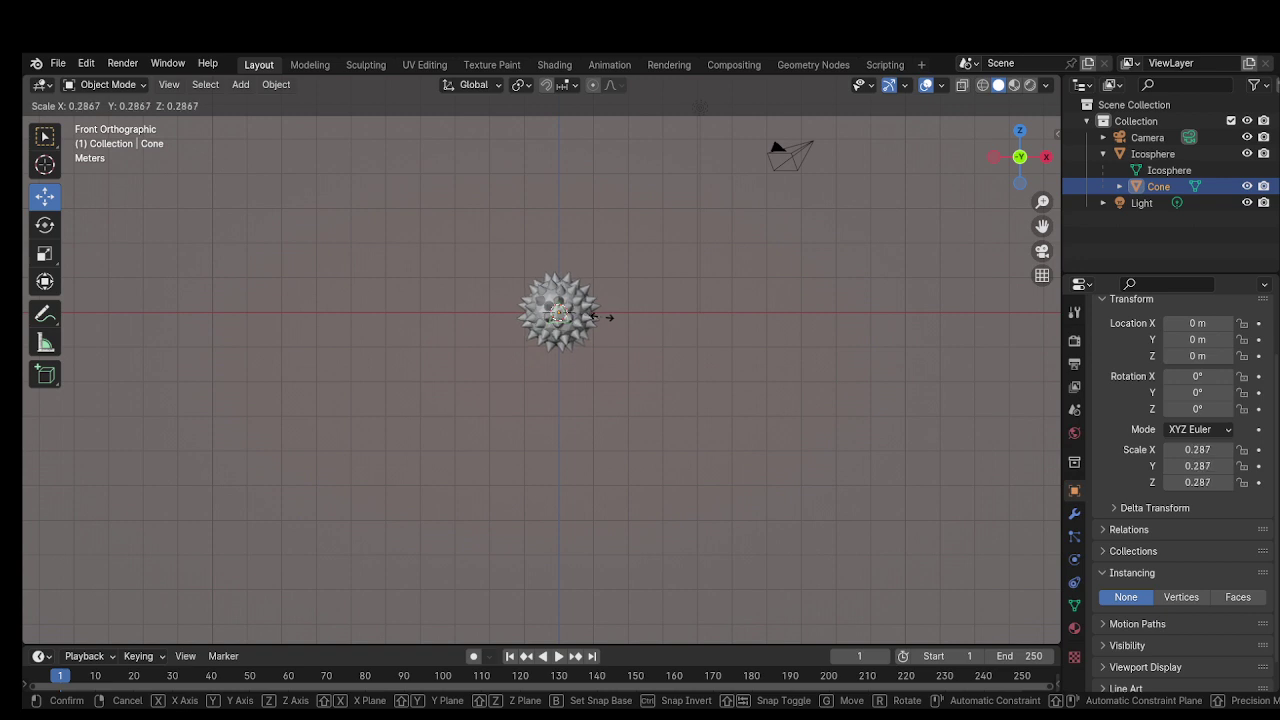
click(597, 317)
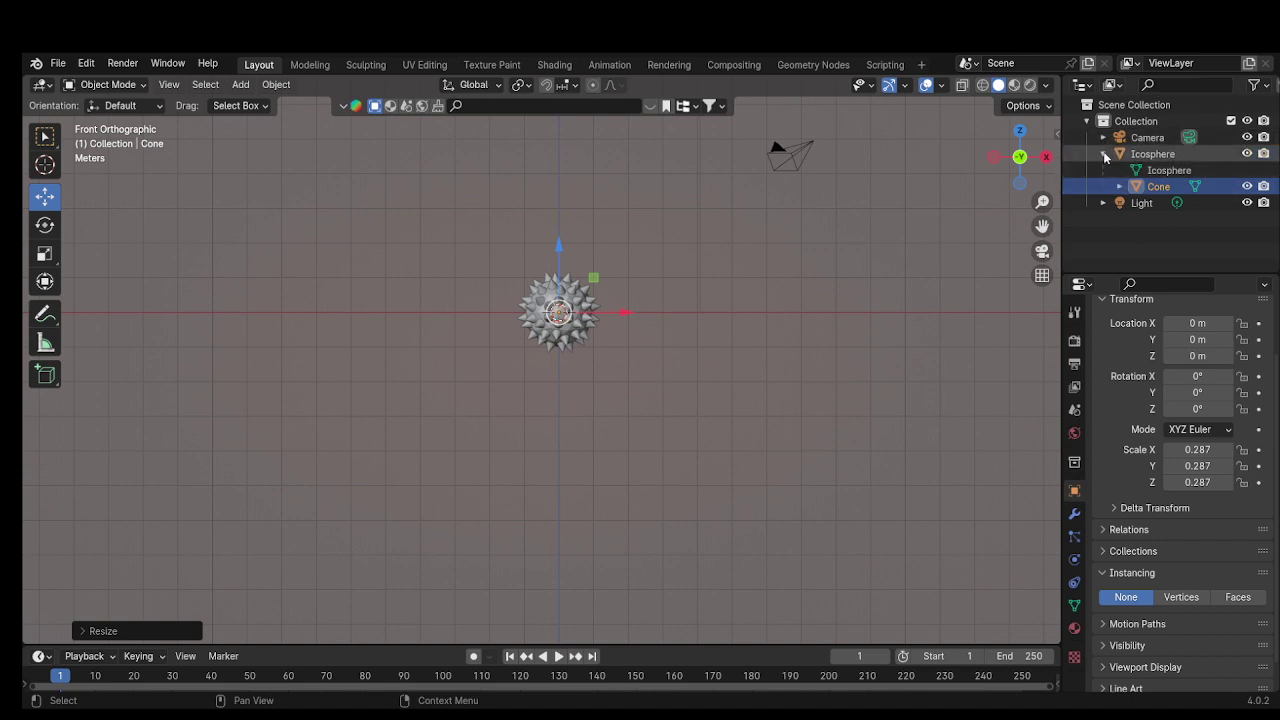
Select the Icosphere in the Outliner and scale it up uniformly to 3.04
click(1104, 154)
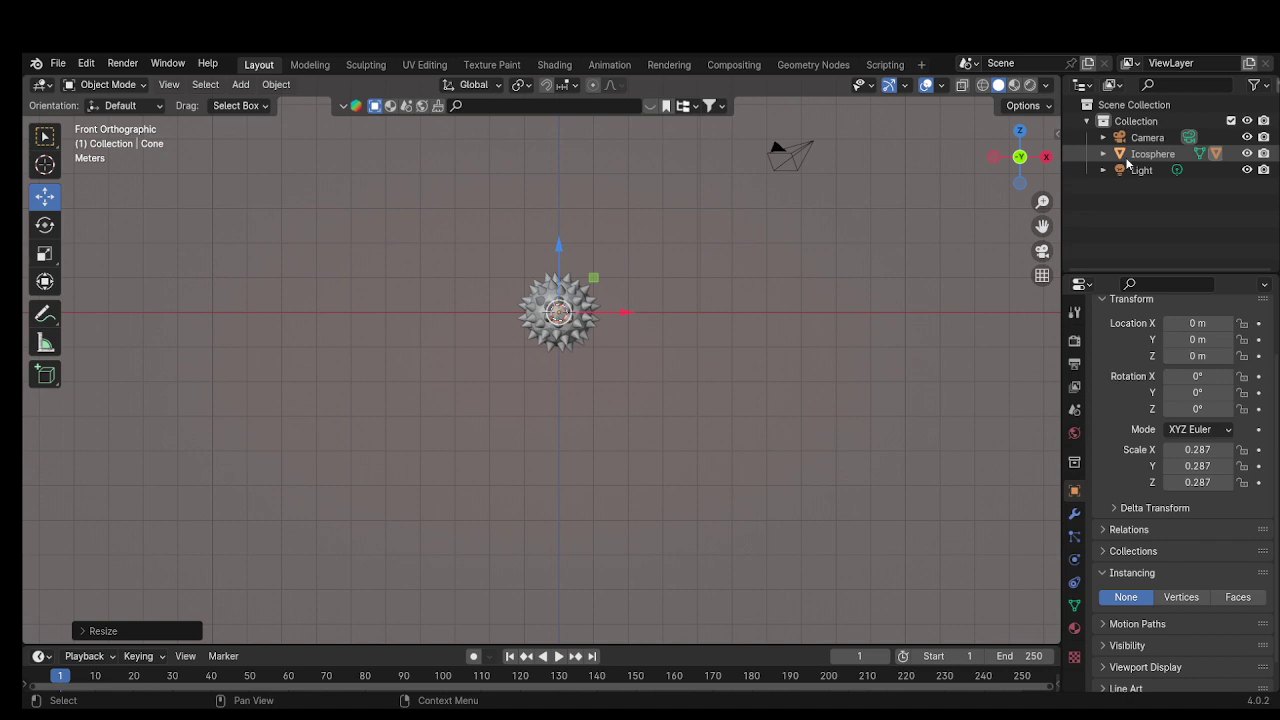
click(1136, 156)
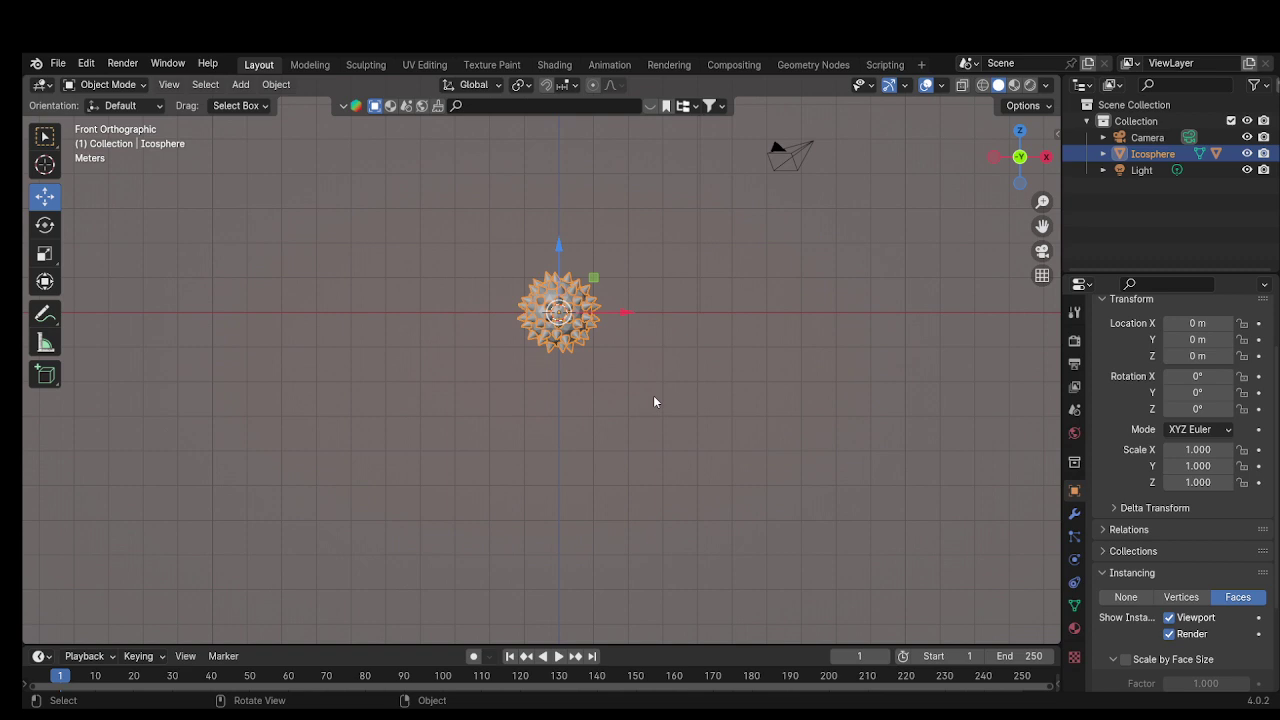
key(s)
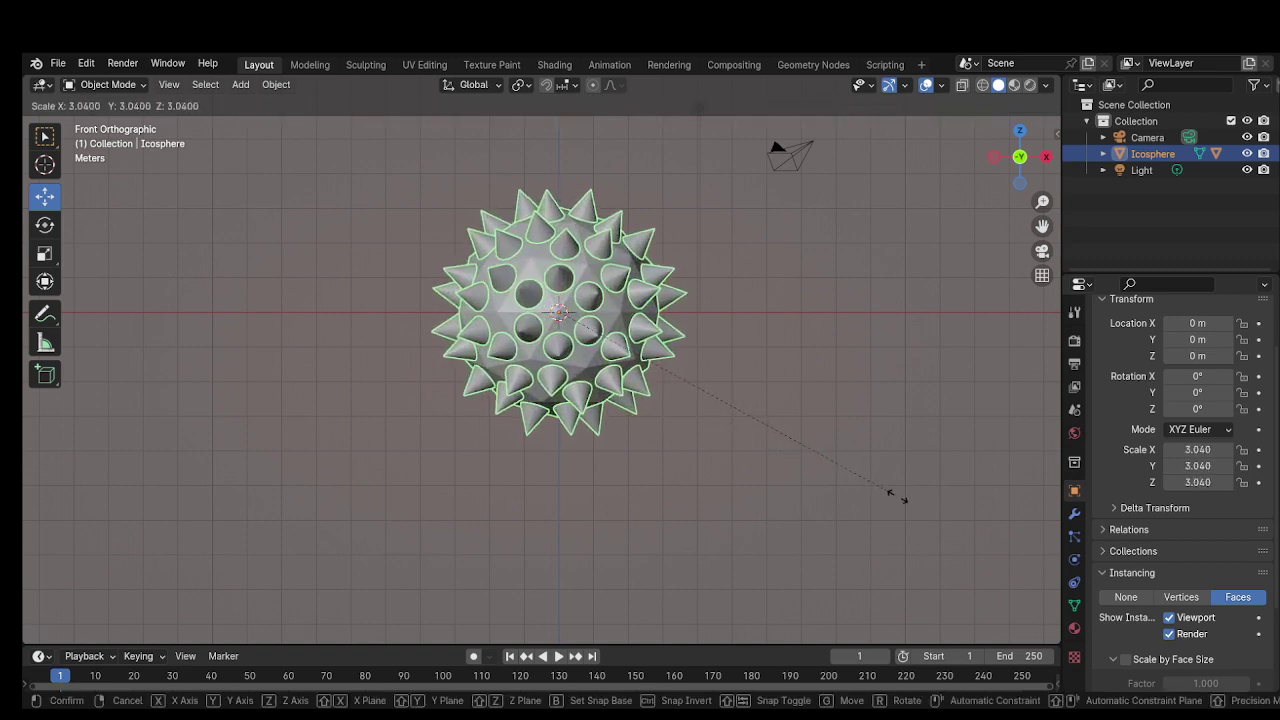
click(895, 497)
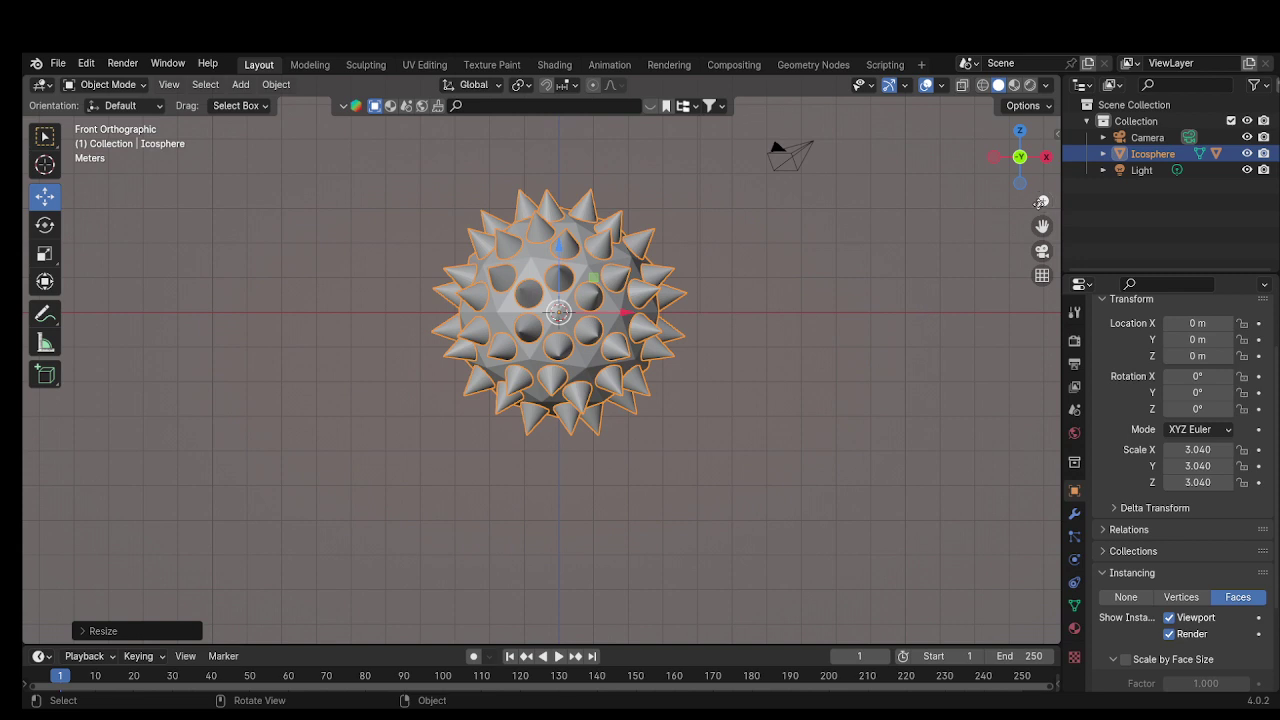
Zoom out, raise the icosphere to 22.486 m on Z, and enlarge the timeline area
drag(1041, 202, 1041, 260)
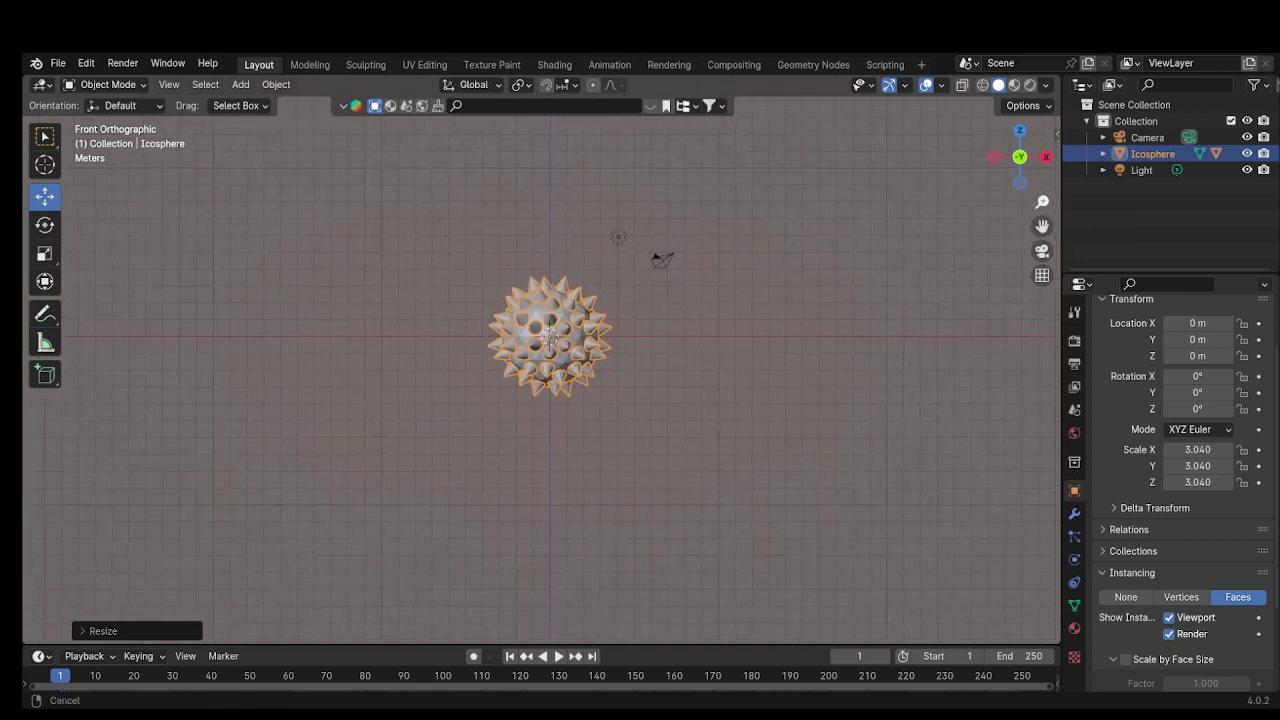
drag(1041, 260, 1041, 300)
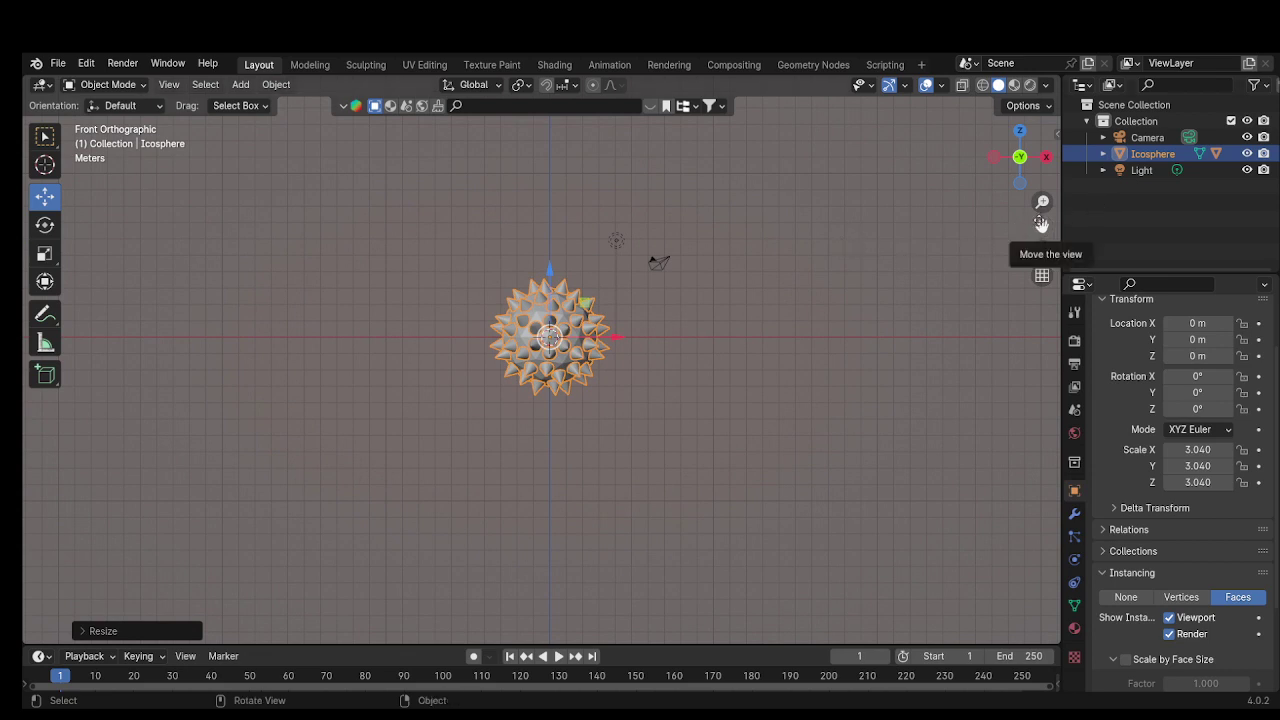
drag(1040, 224, 1041, 439)
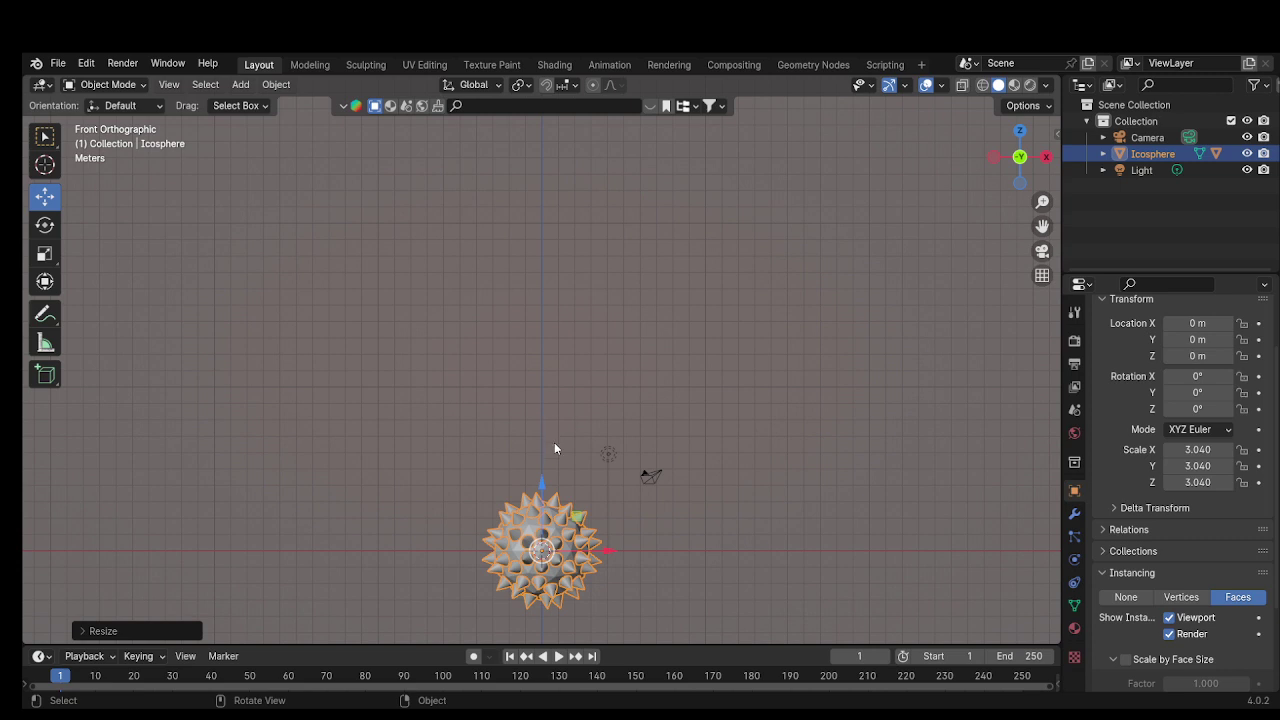
mouse_move(542, 500)
mouse_down()
mouse_move(524, 371)
mouse_move(542, 130)
mouse_up()
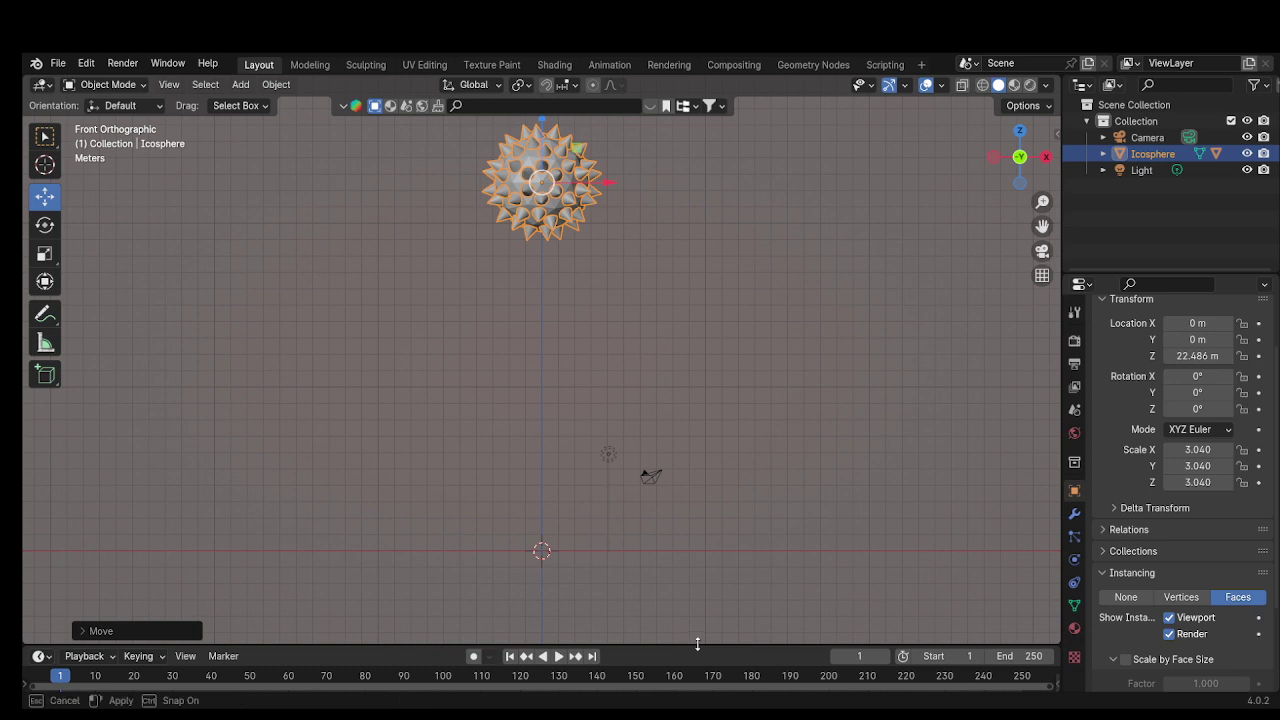
drag(697, 645, 695, 567)
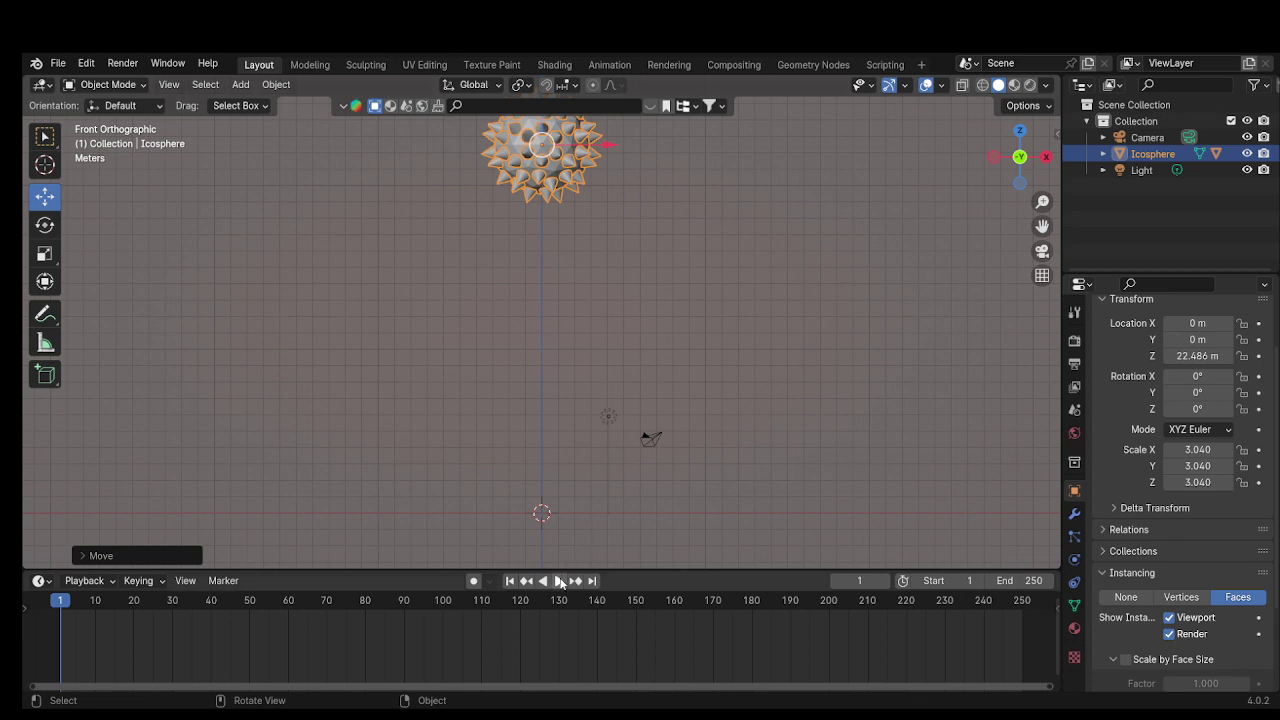
click(559, 581)
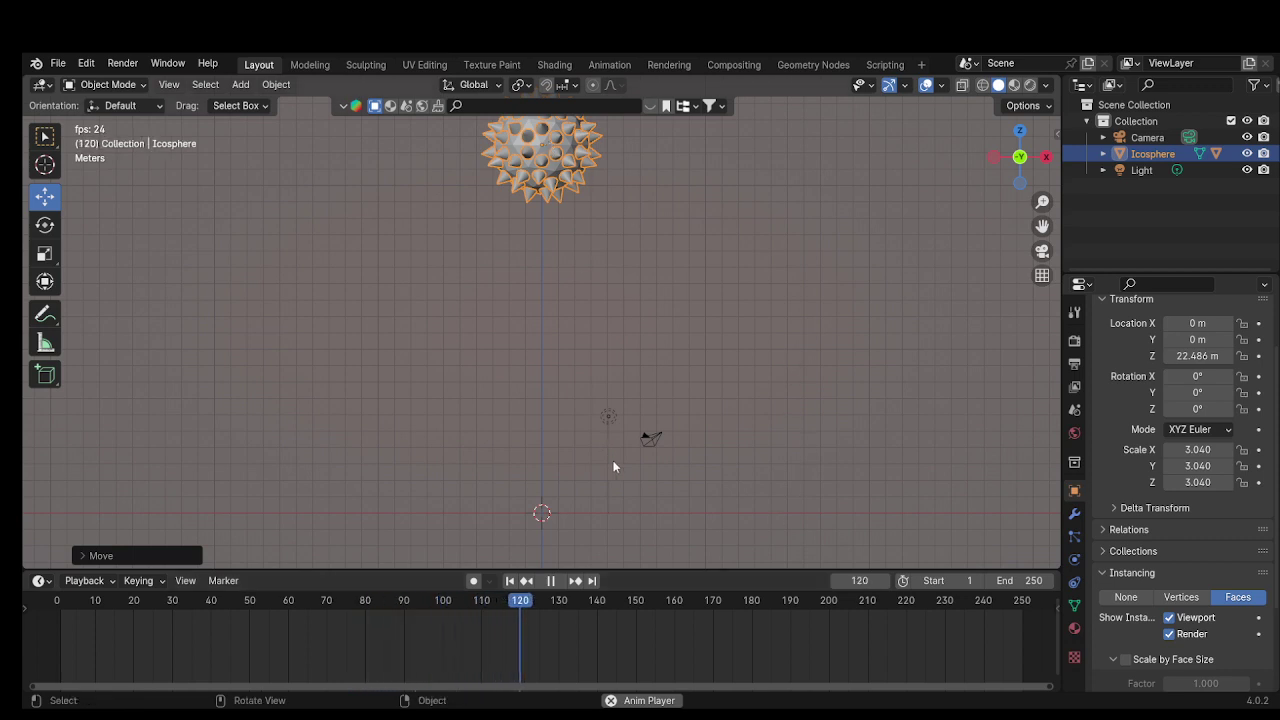
click(549, 582)
click(511, 582)
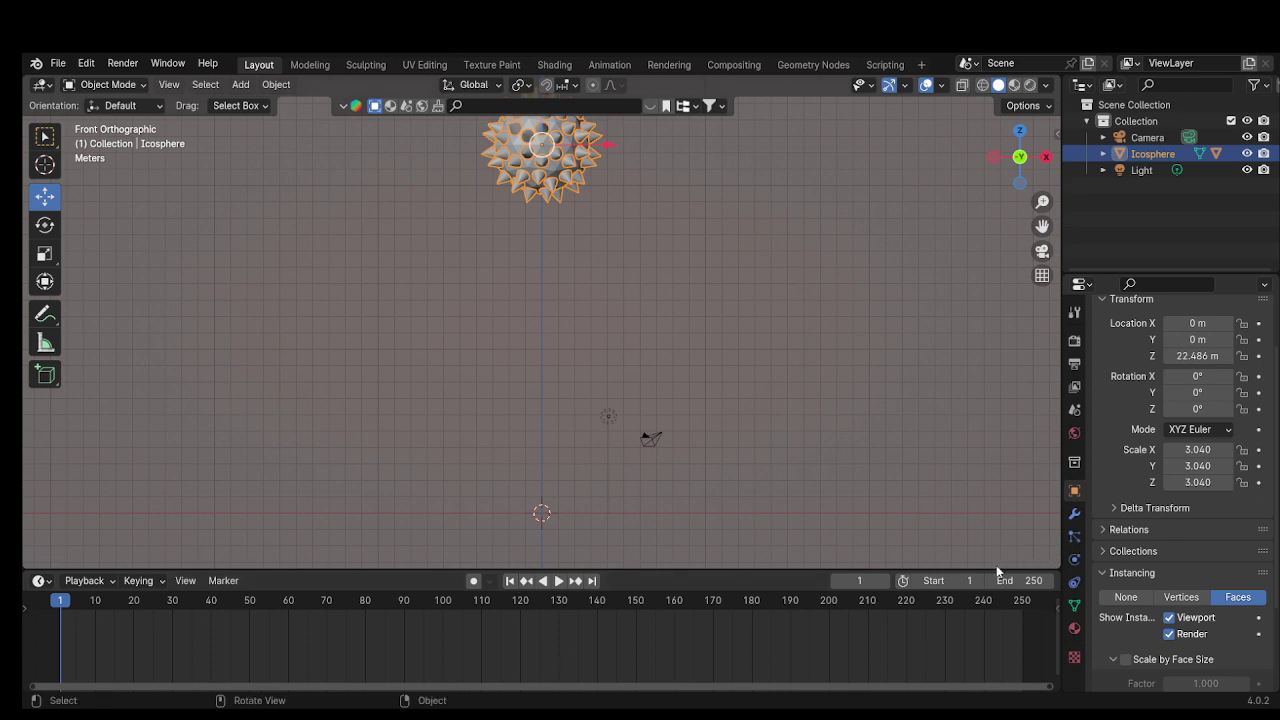
Add Rigid Body physics to the icosphere, keeping its Type as Active
click(1073, 560)
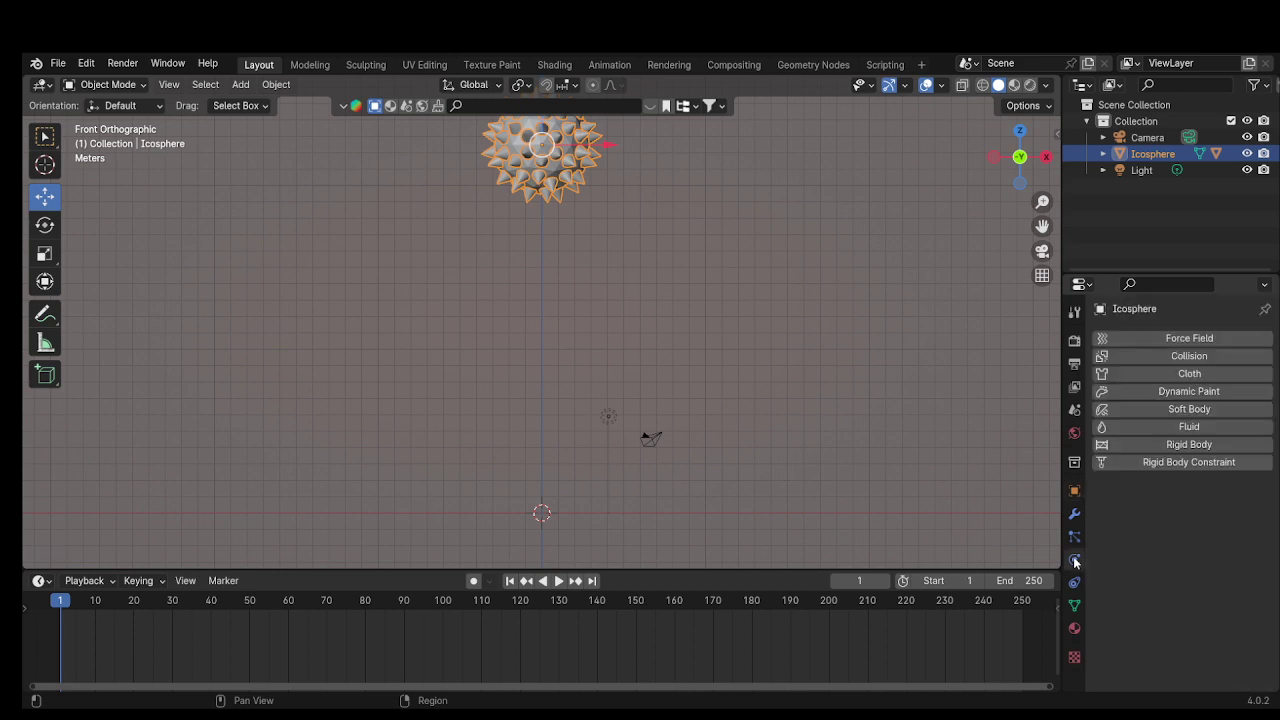
click(1187, 446)
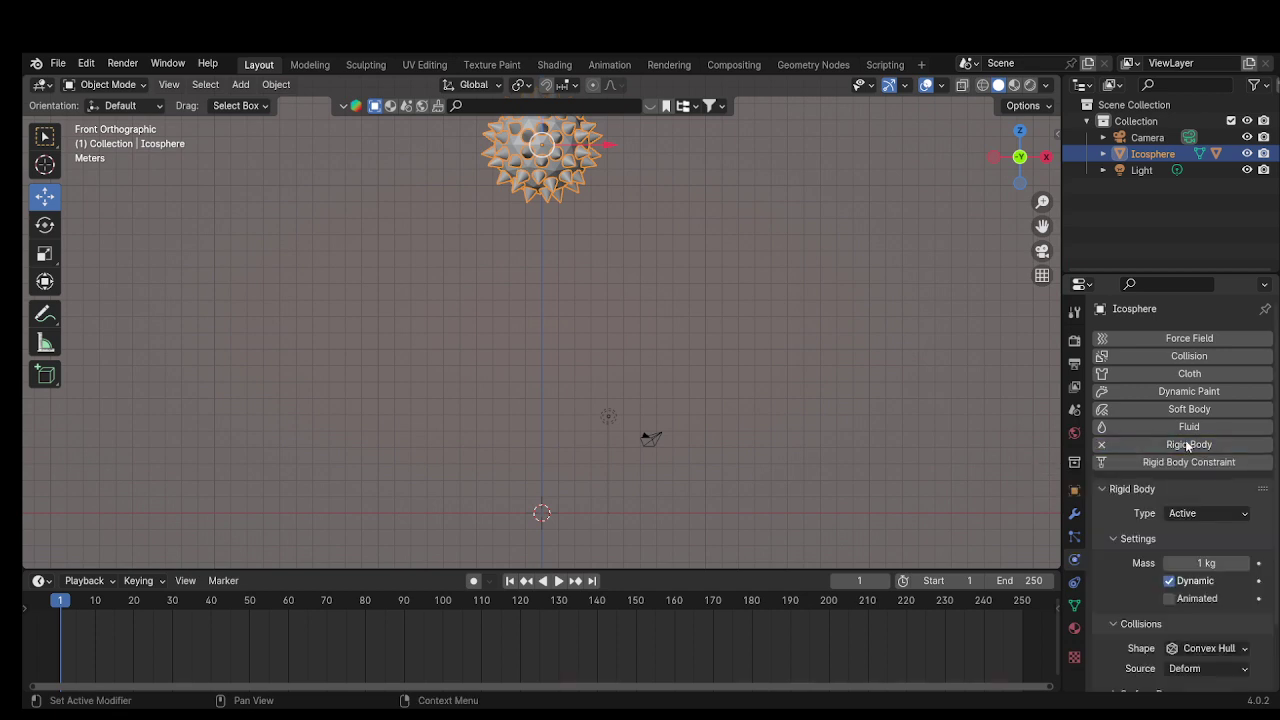
click(1191, 521)
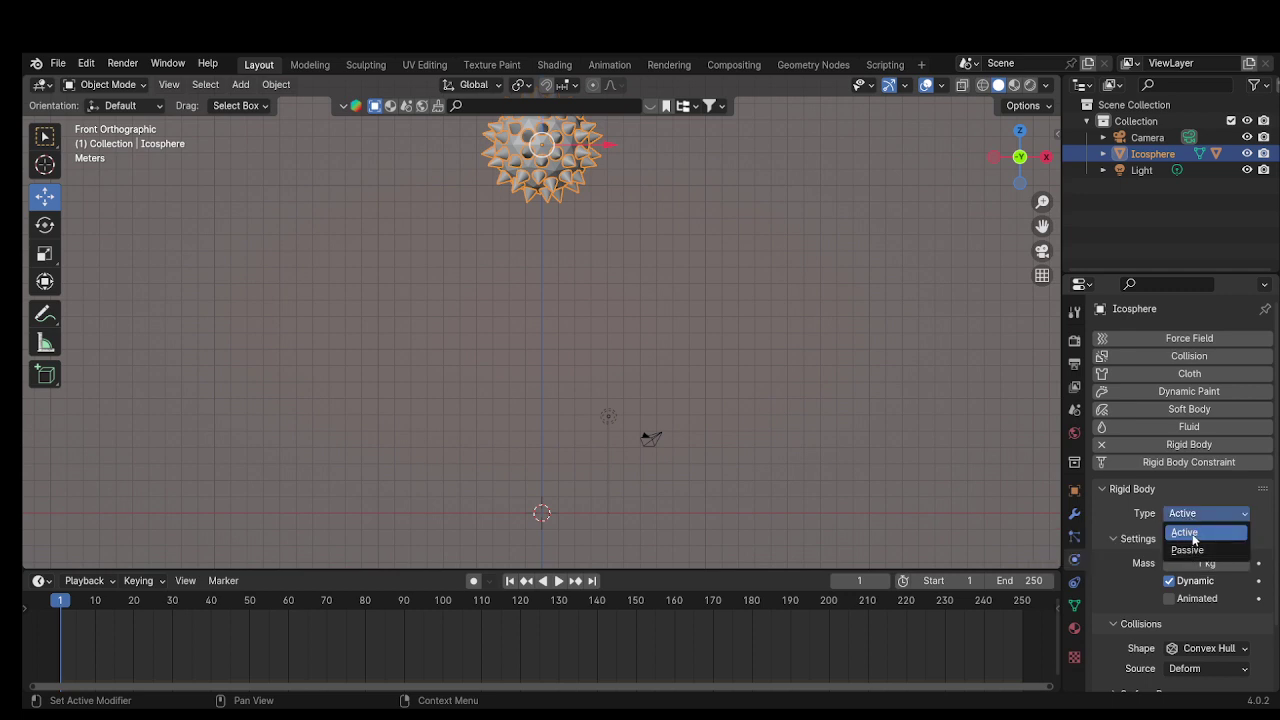
click(1193, 535)
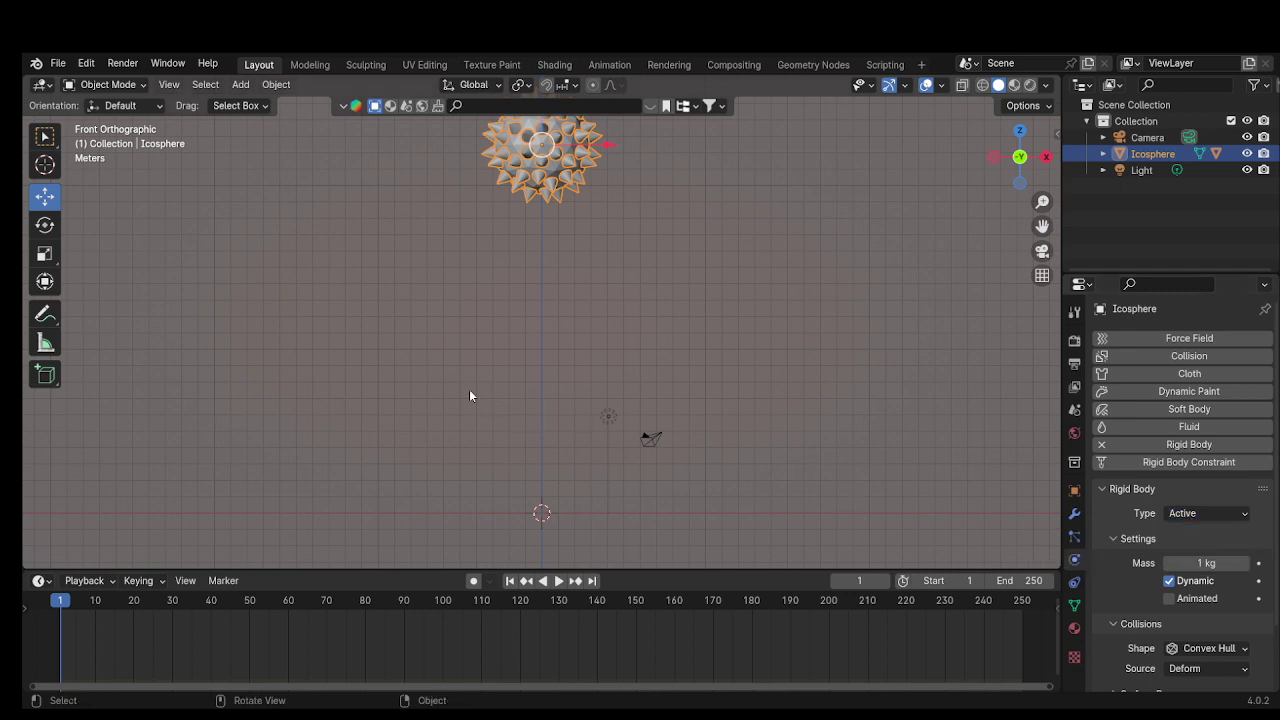
Play the animation to watch the icosphere fall, then stop and rewind to frame 1
click(561, 581)
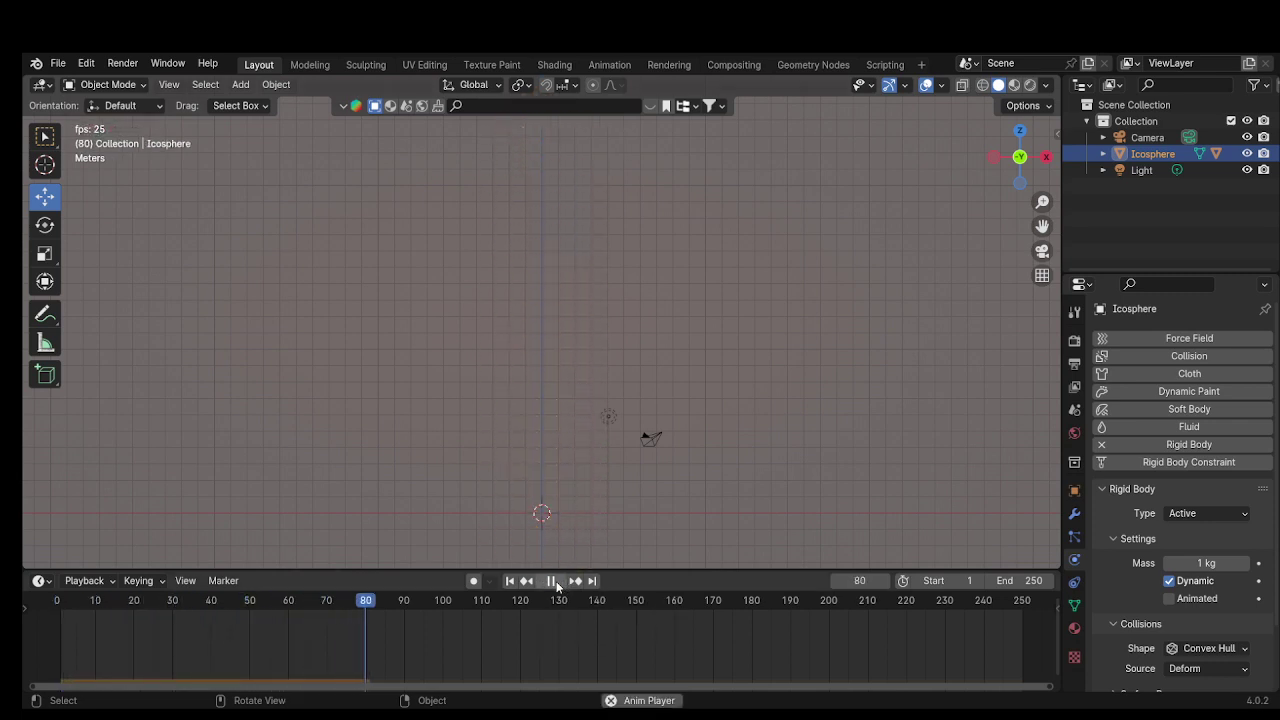
click(553, 581)
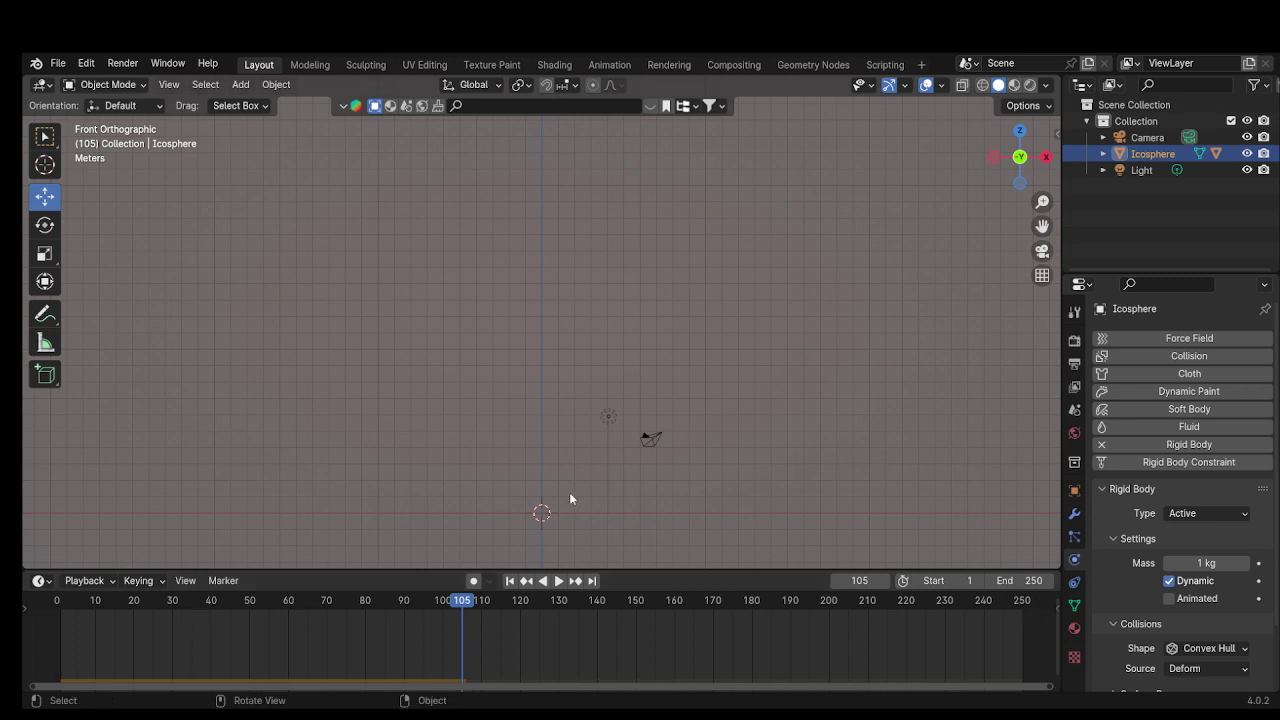
click(544, 582)
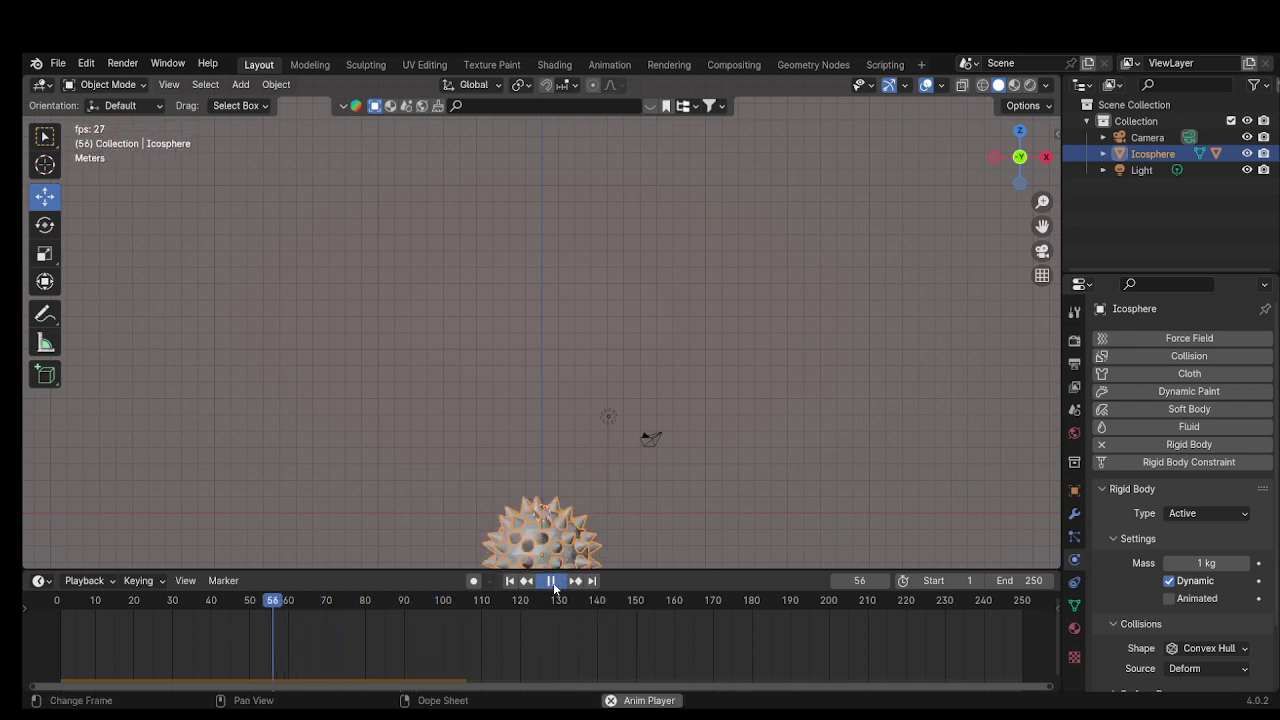
click(551, 584)
click(509, 583)
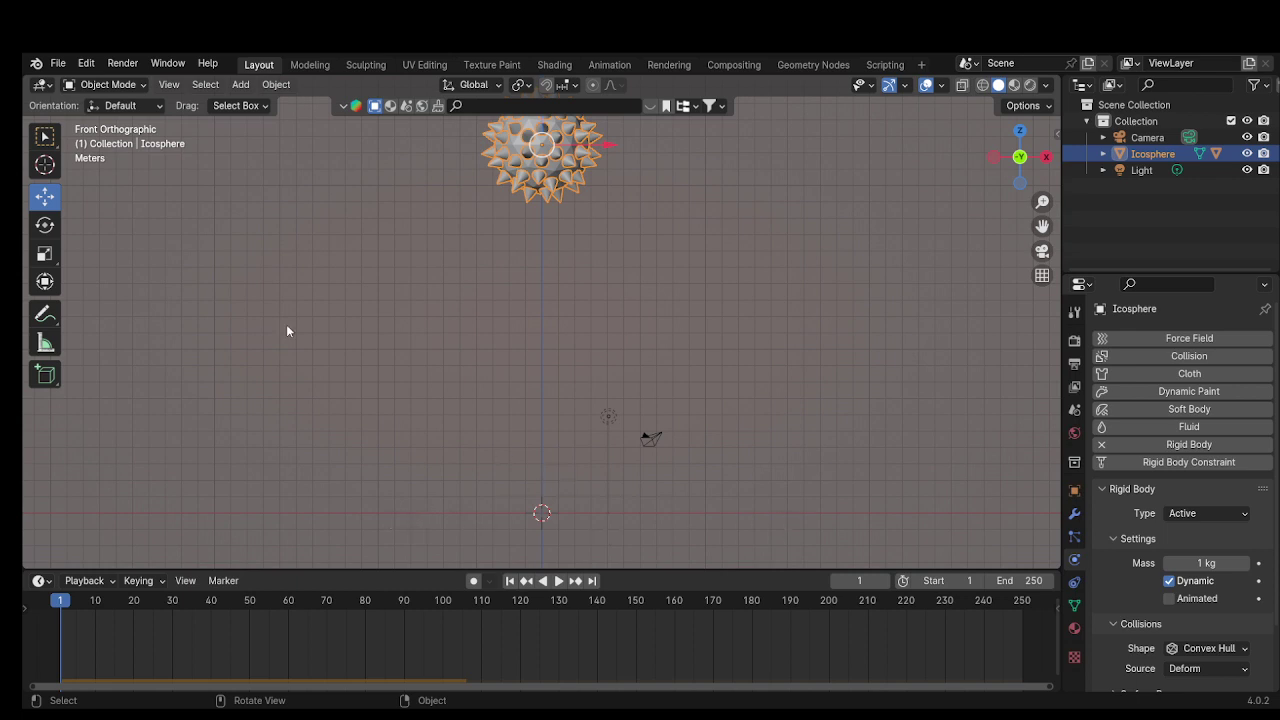
Add a mesh Plane at the origin and scale it up into a large ground surface
click(241, 86)
mouse_move(265, 103)
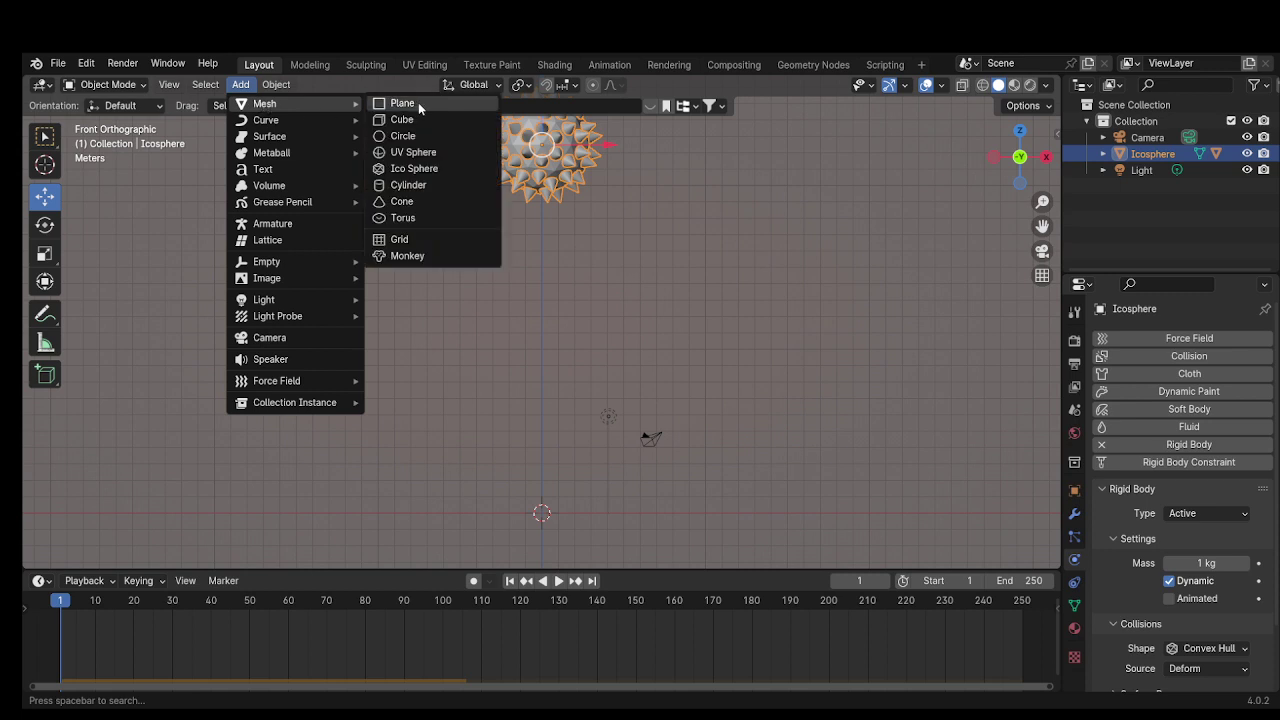
click(418, 102)
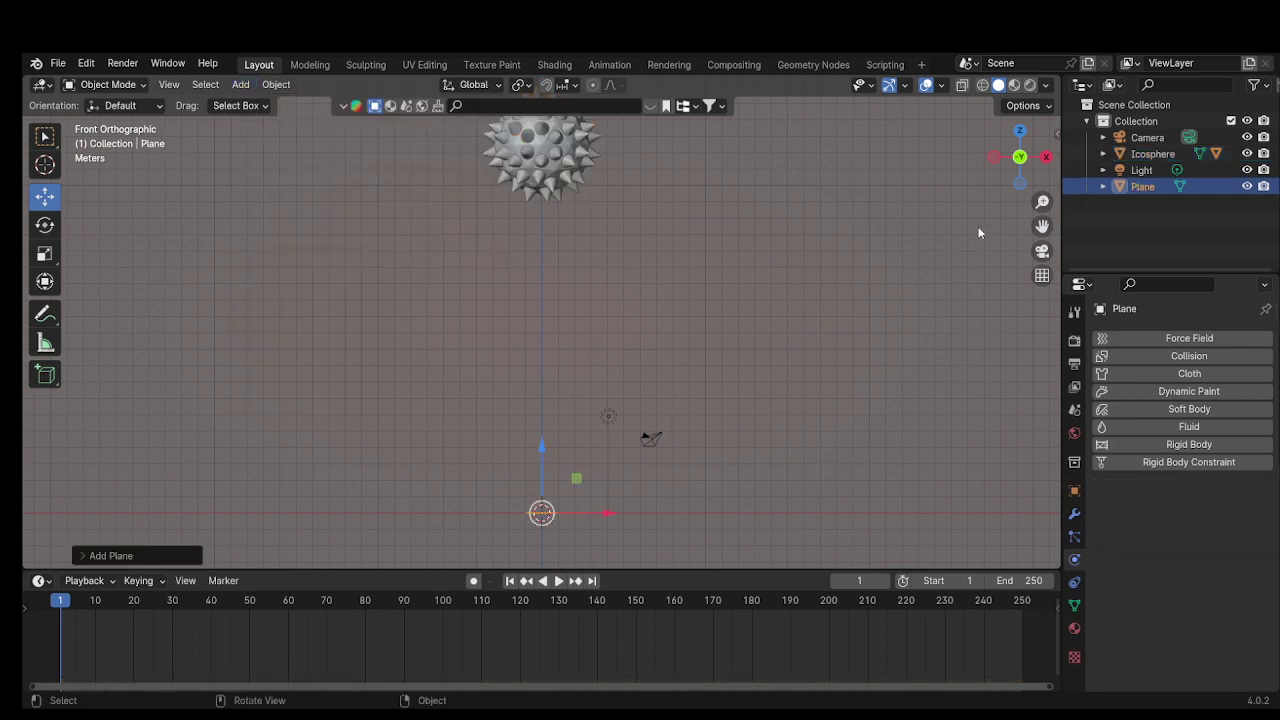
drag(1018, 160, 1020, 190)
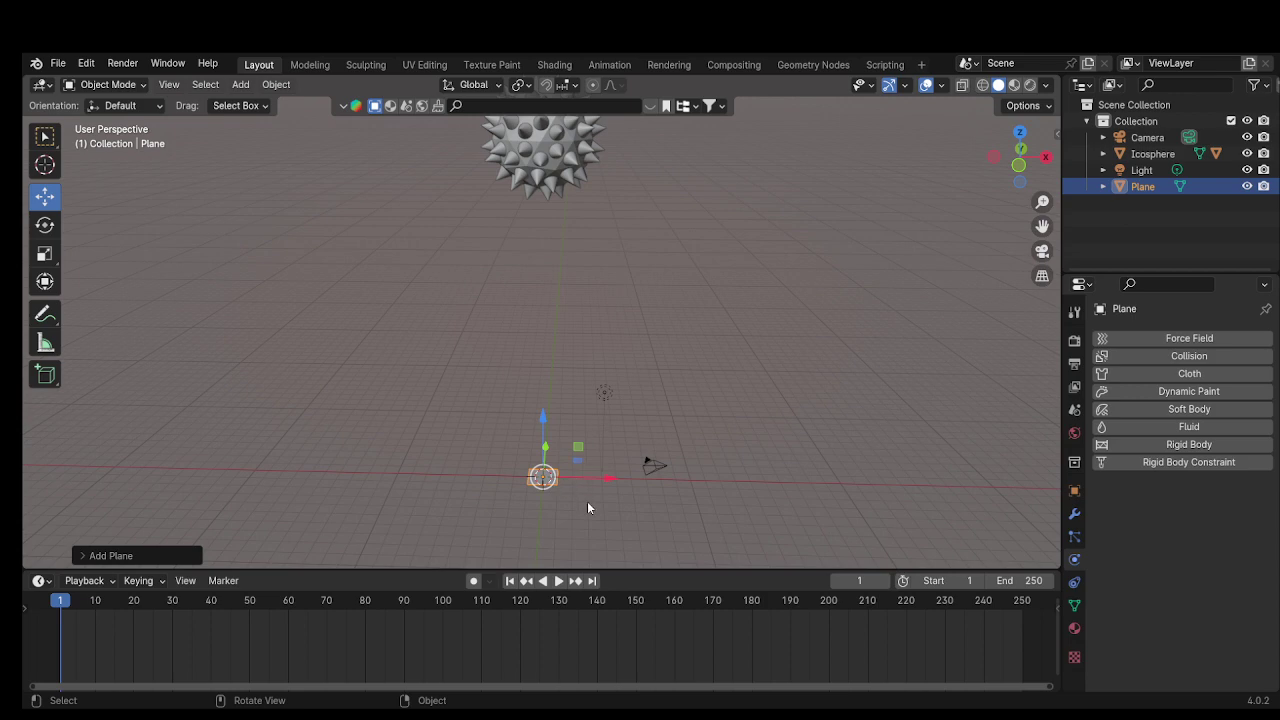
key(s)
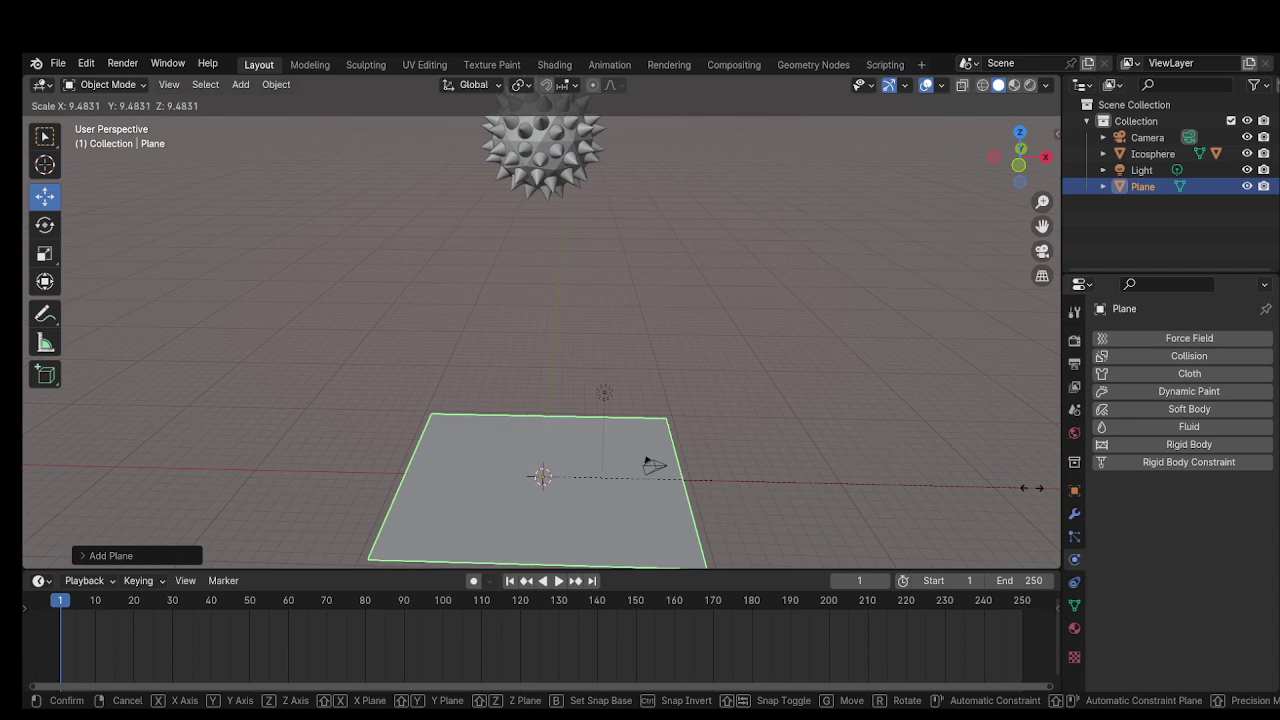
click(277, 502)
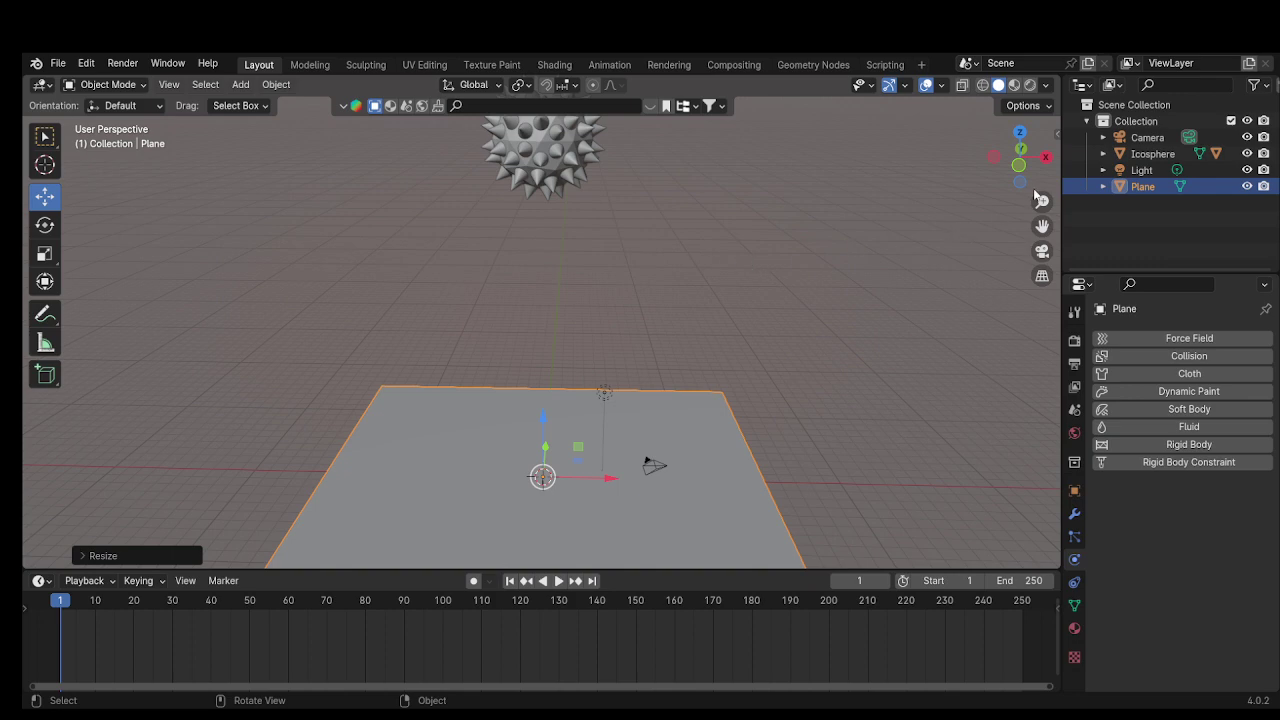
mouse_move(1042, 201)
mouse_down()
mouse_move(1042, 190)
mouse_move(1042, 230)
mouse_move(1042, 201)
mouse_up()
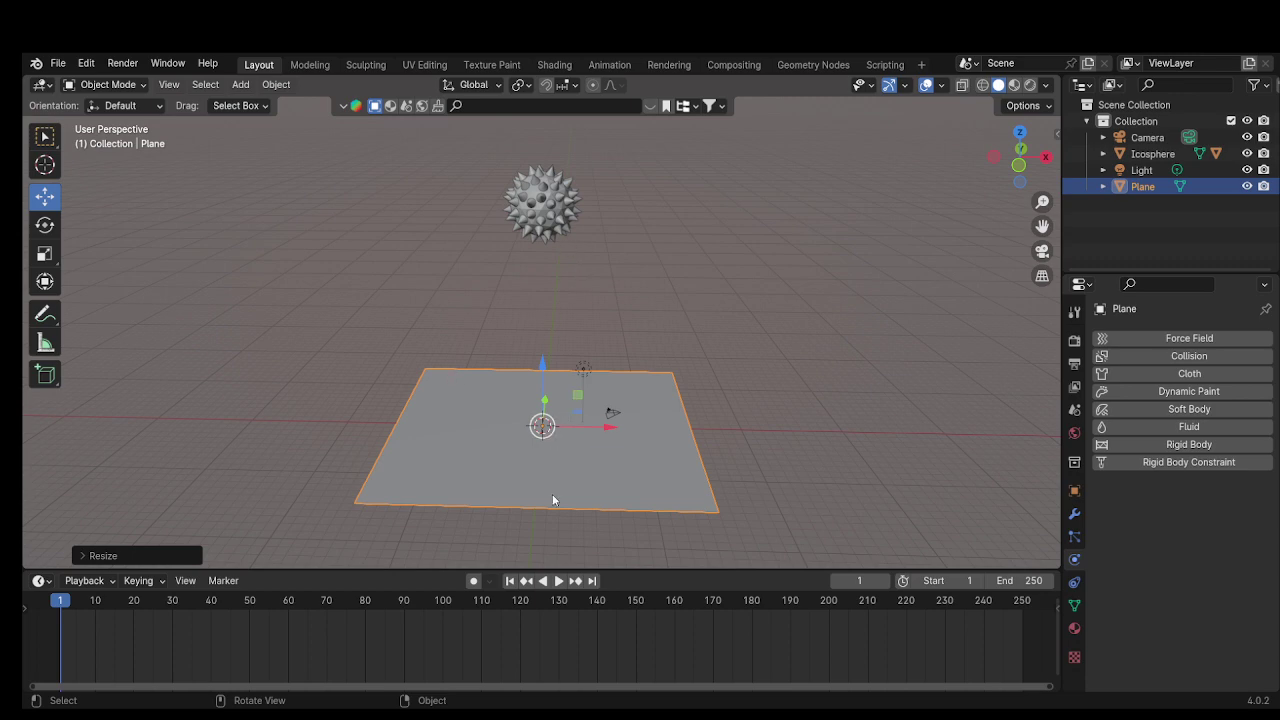
Play the animation to test the fall, then stop and rewind to frame 1
click(558, 581)
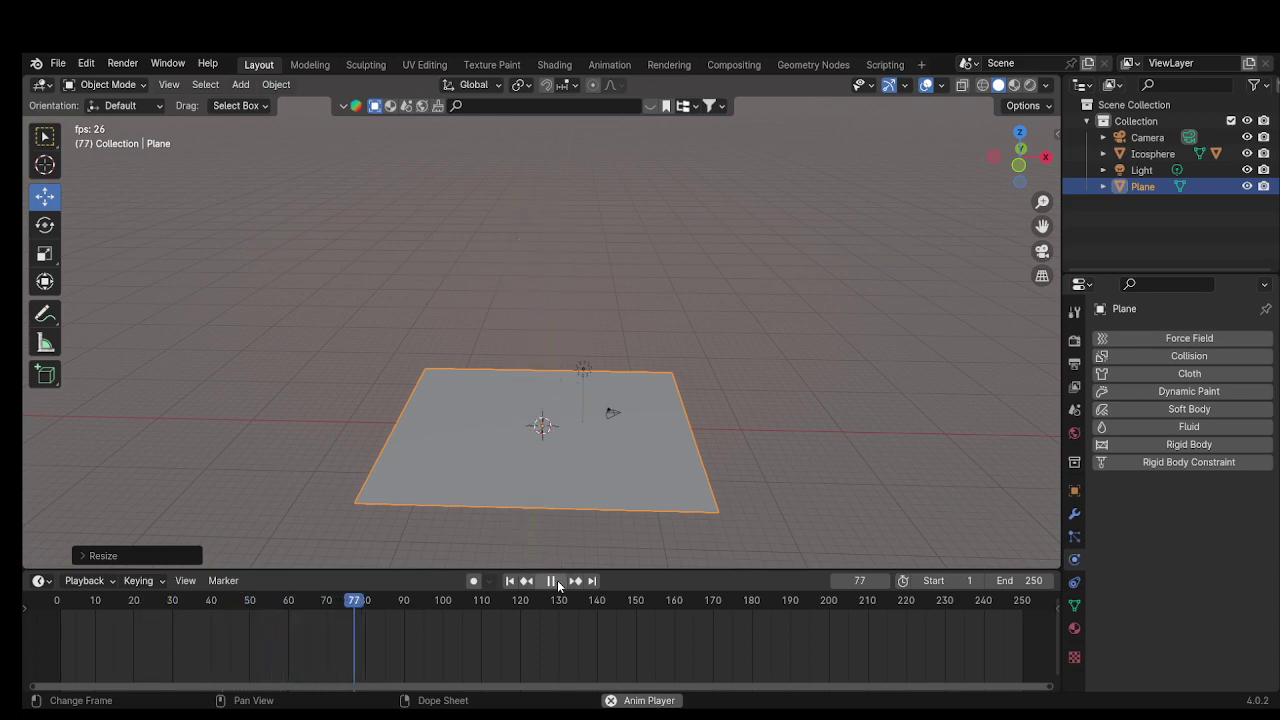
click(541, 582)
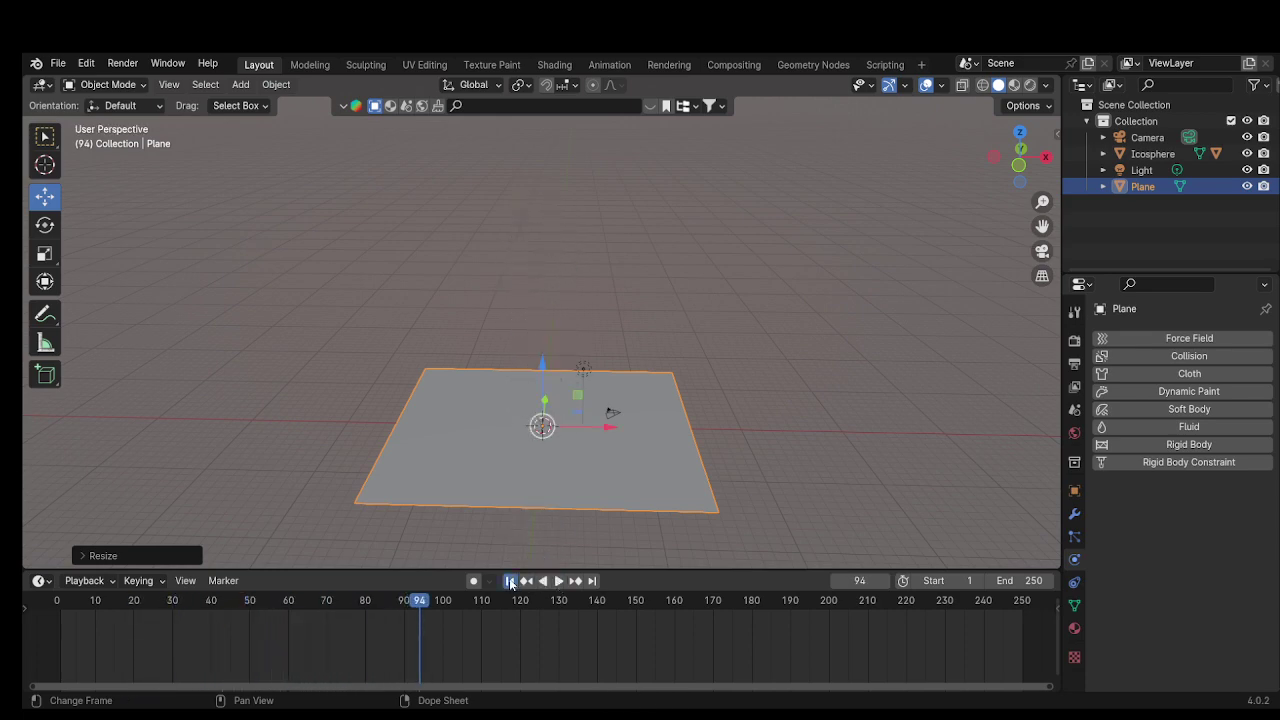
click(510, 581)
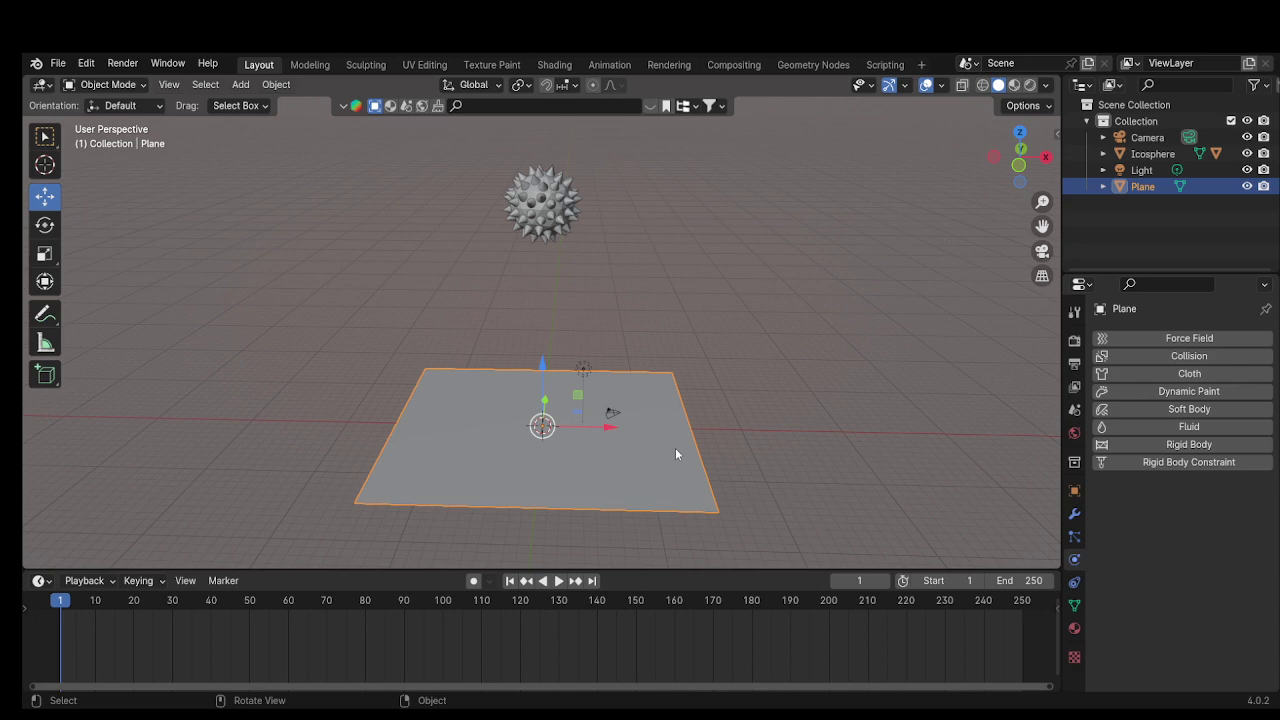
Add Rigid Body physics to the plane and set its Type to Passive
click(1155, 446)
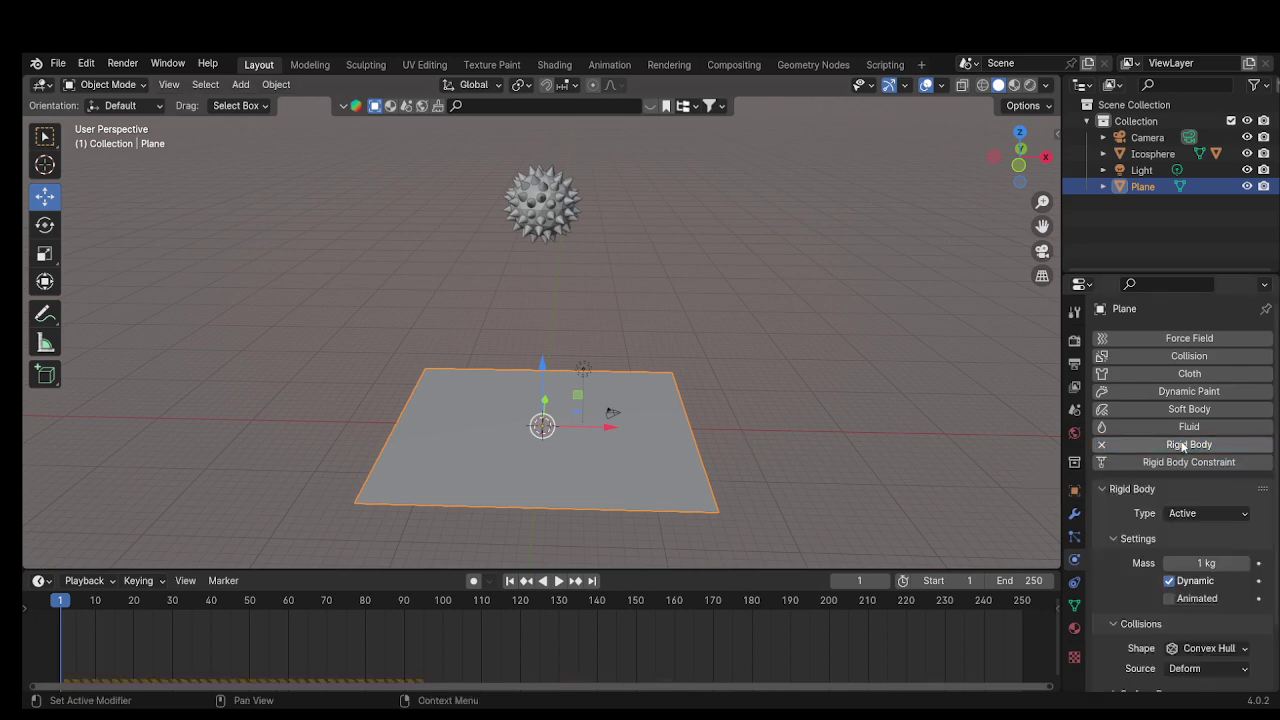
click(1193, 513)
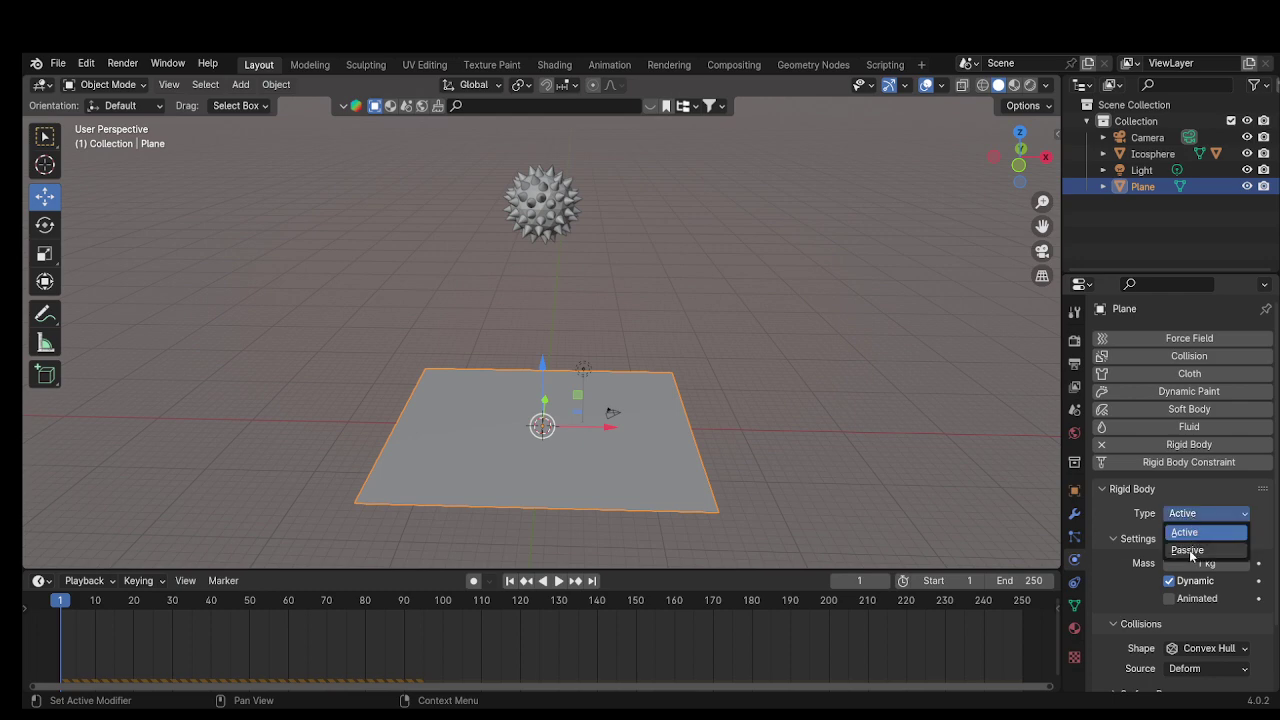
click(1189, 550)
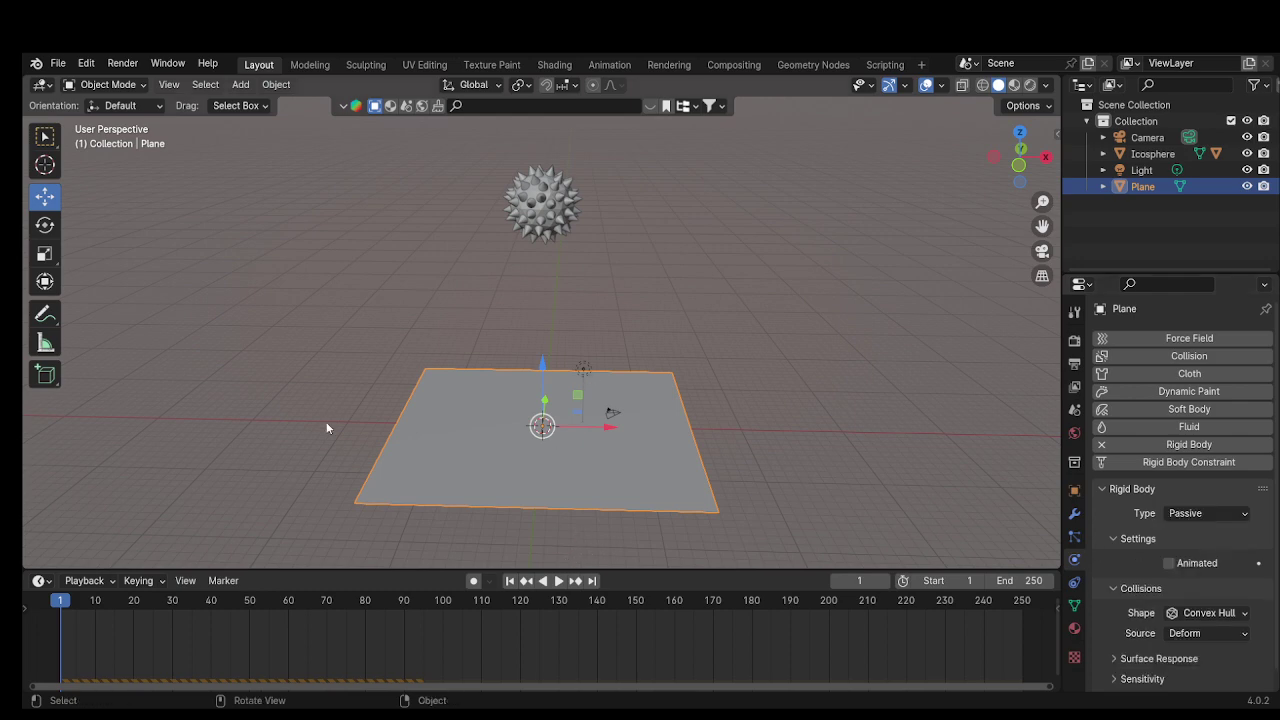
Play the animation to check the icosphere lands, then stop and return to frame 1
click(560, 581)
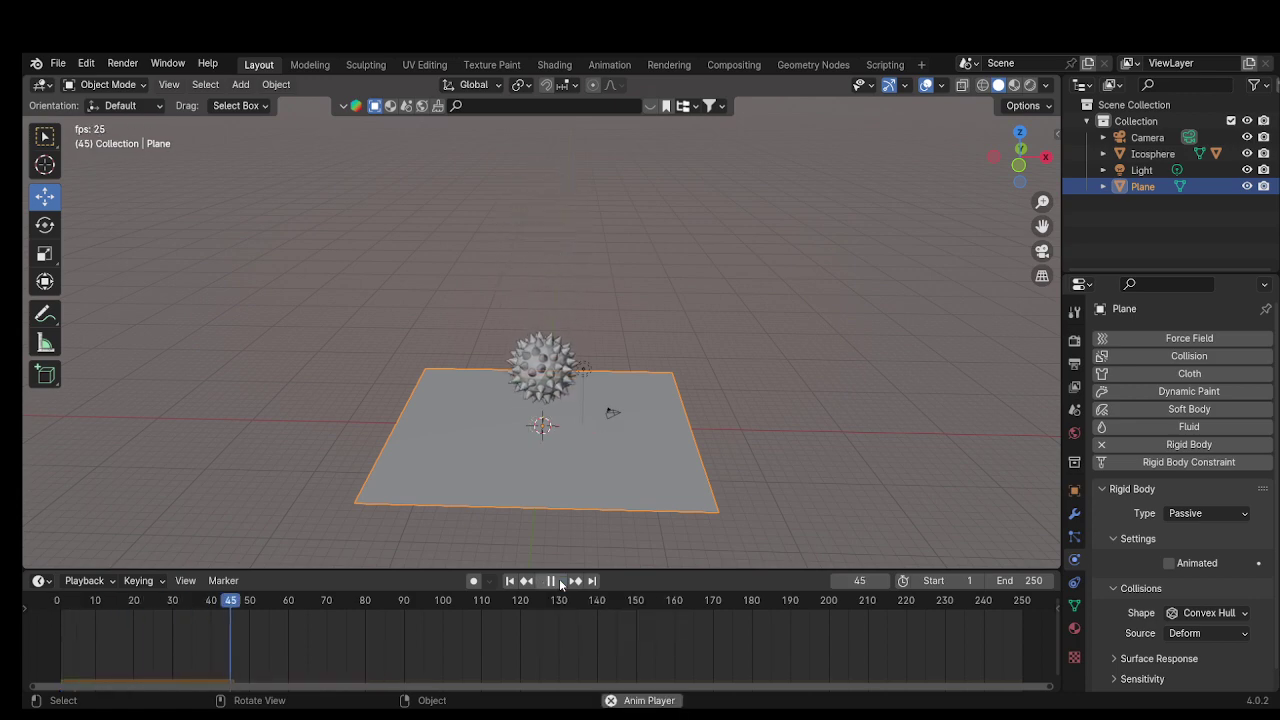
click(560, 581)
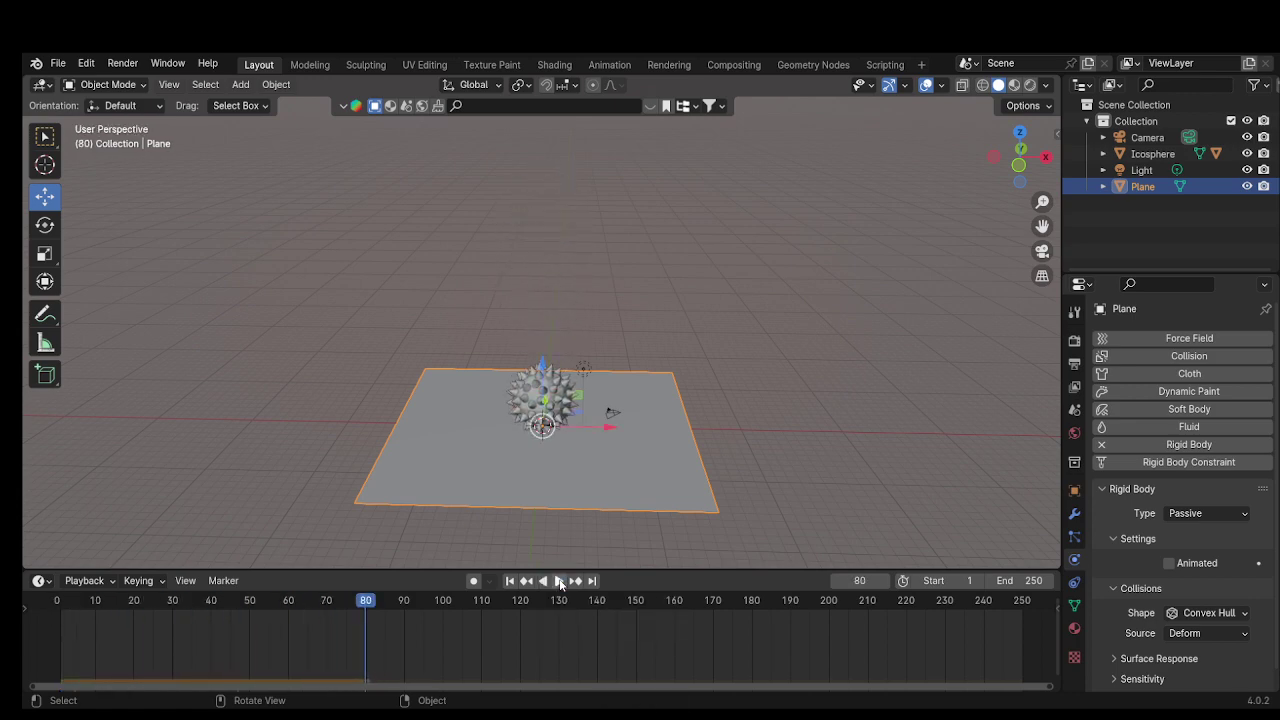
click(509, 582)
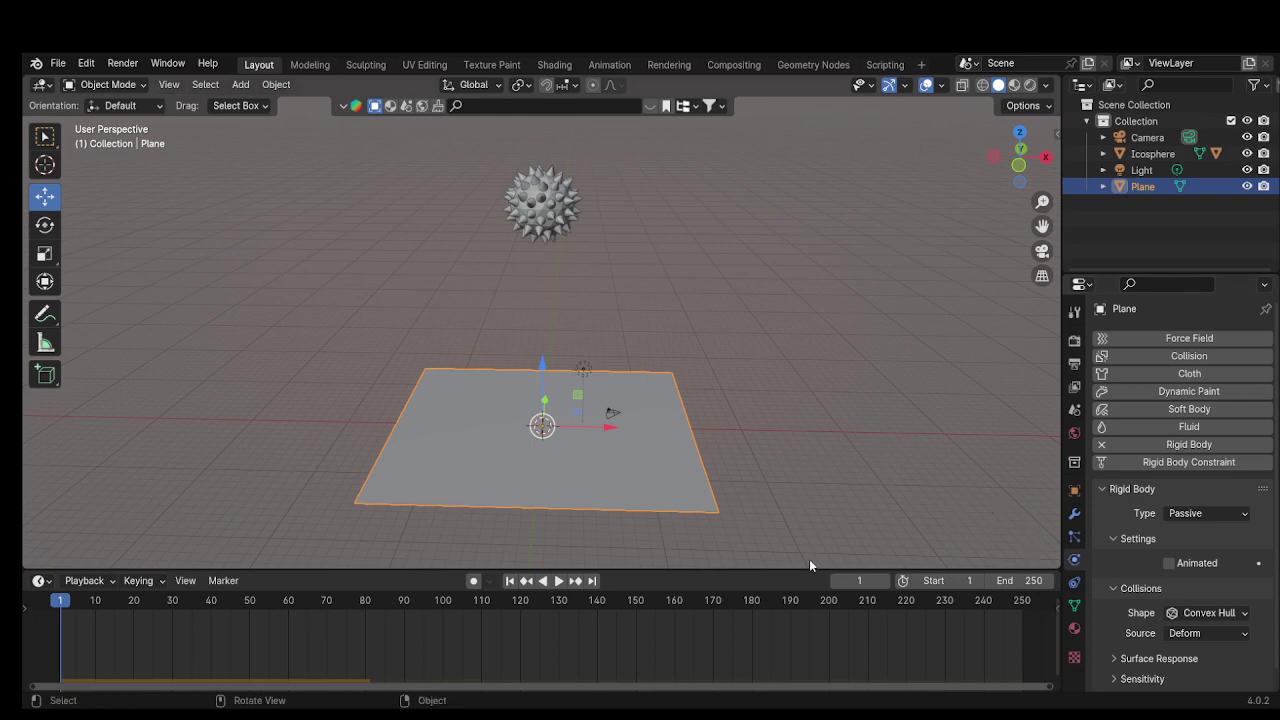
Set the icosphere's rigid body collision shape to Mesh and copy its rigid body settings
click(540, 220)
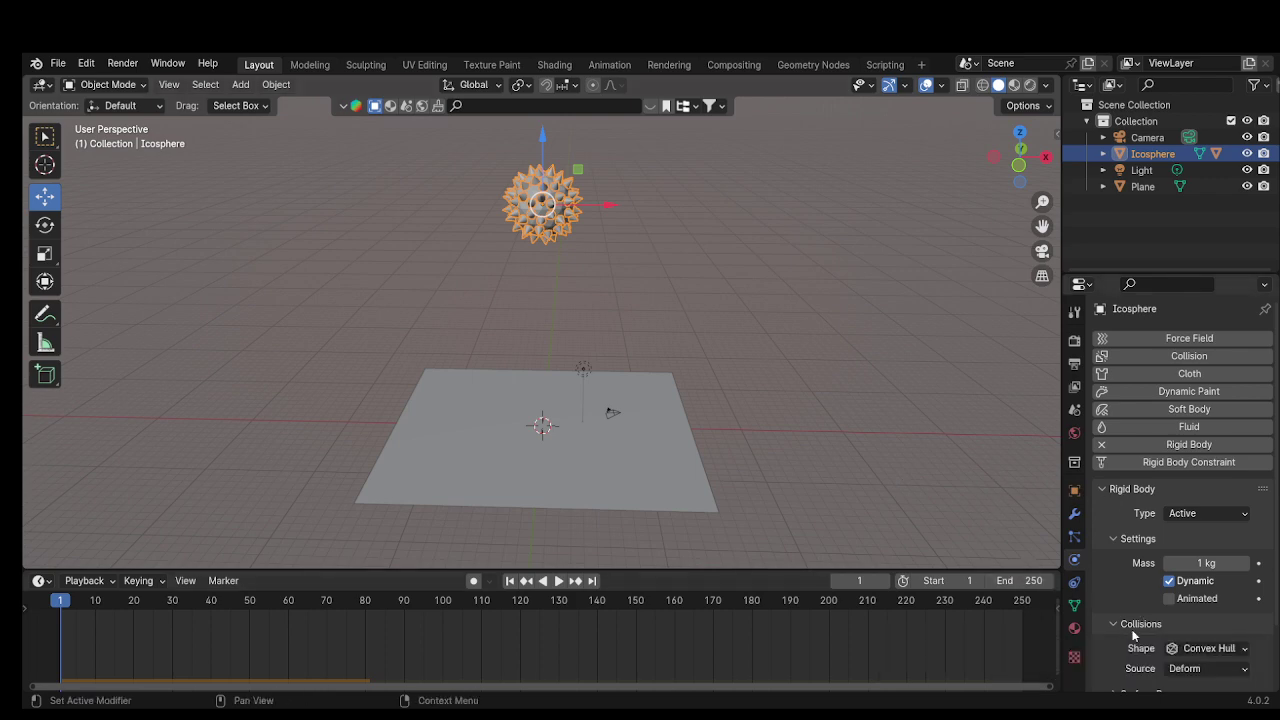
click(1189, 650)
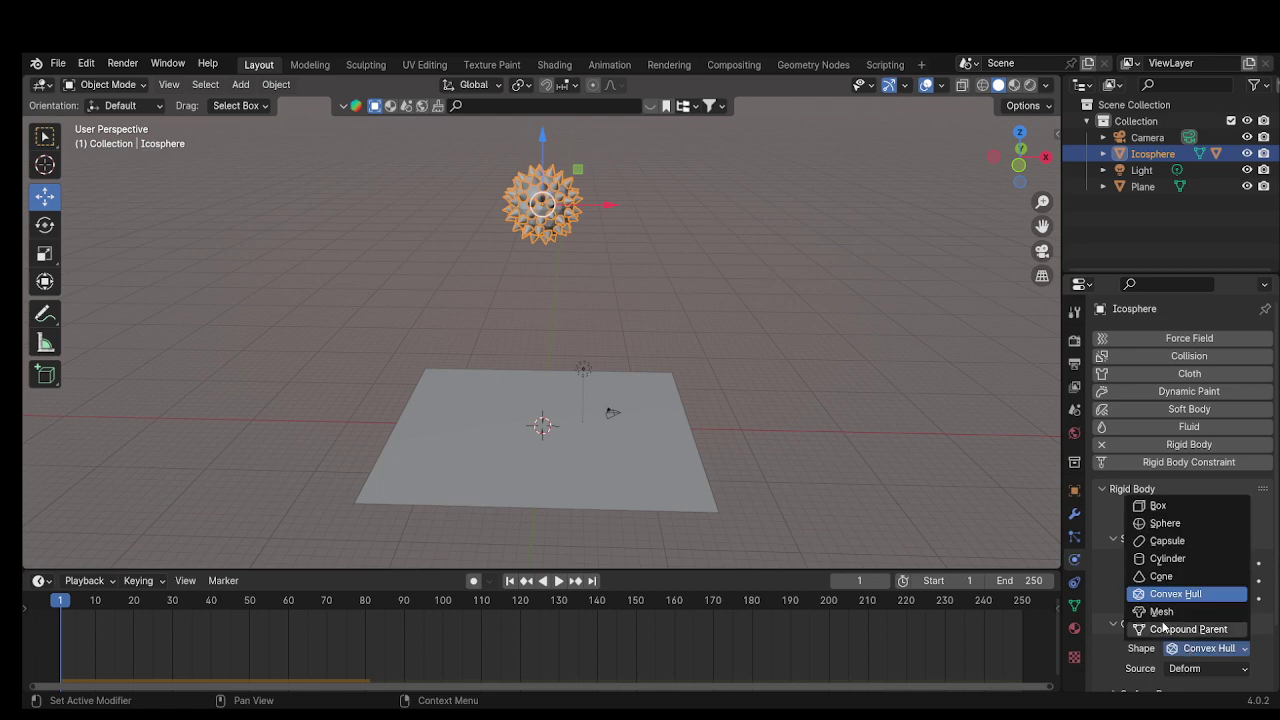
click(1157, 611)
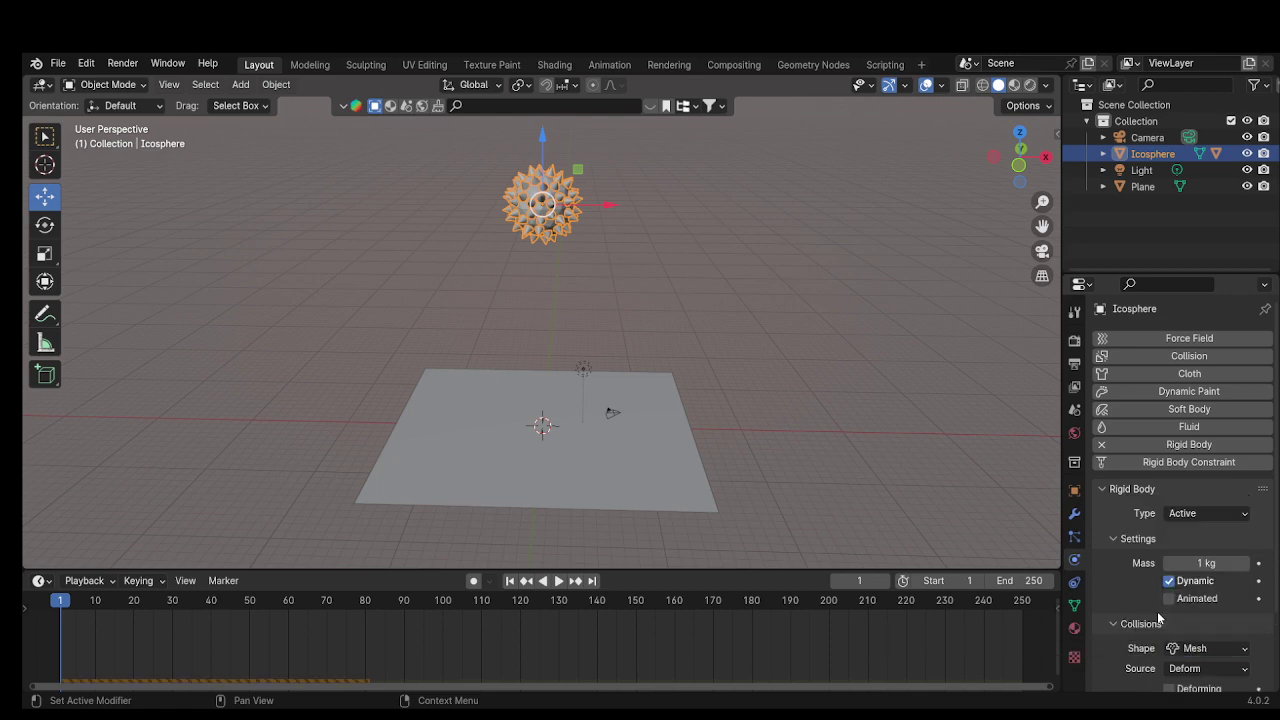
click(277, 86)
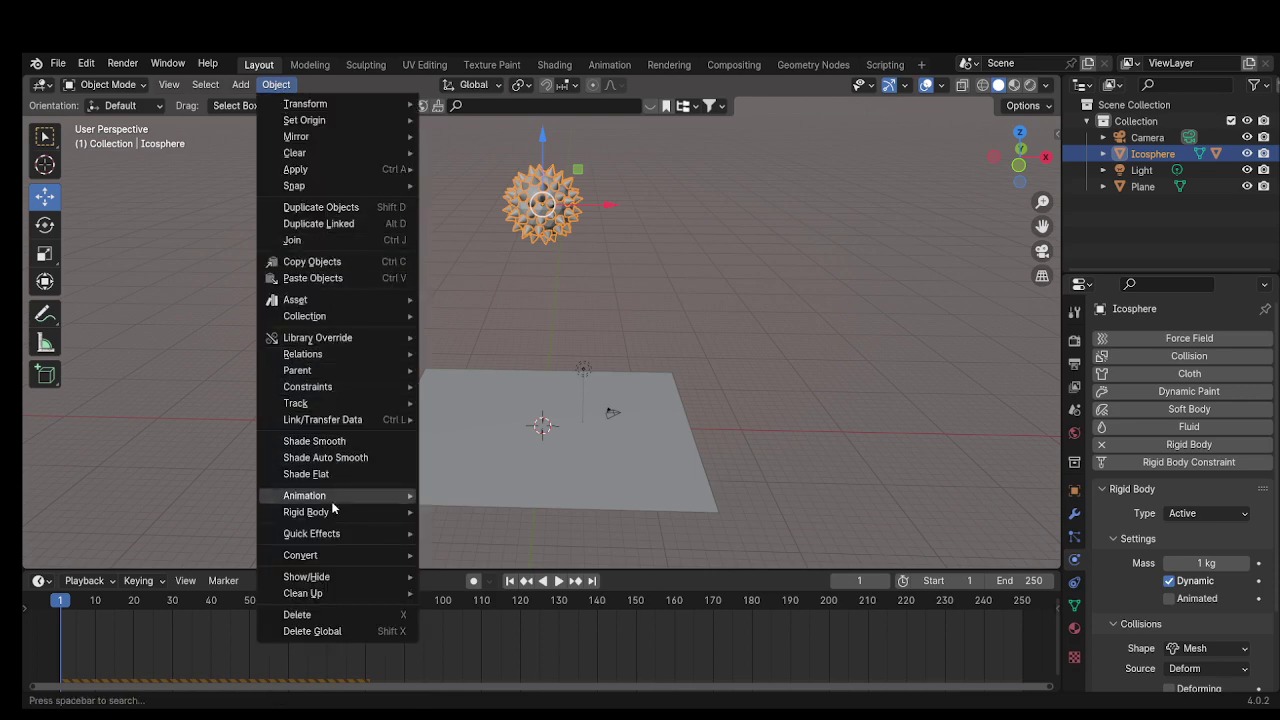
mouse_move(306, 512)
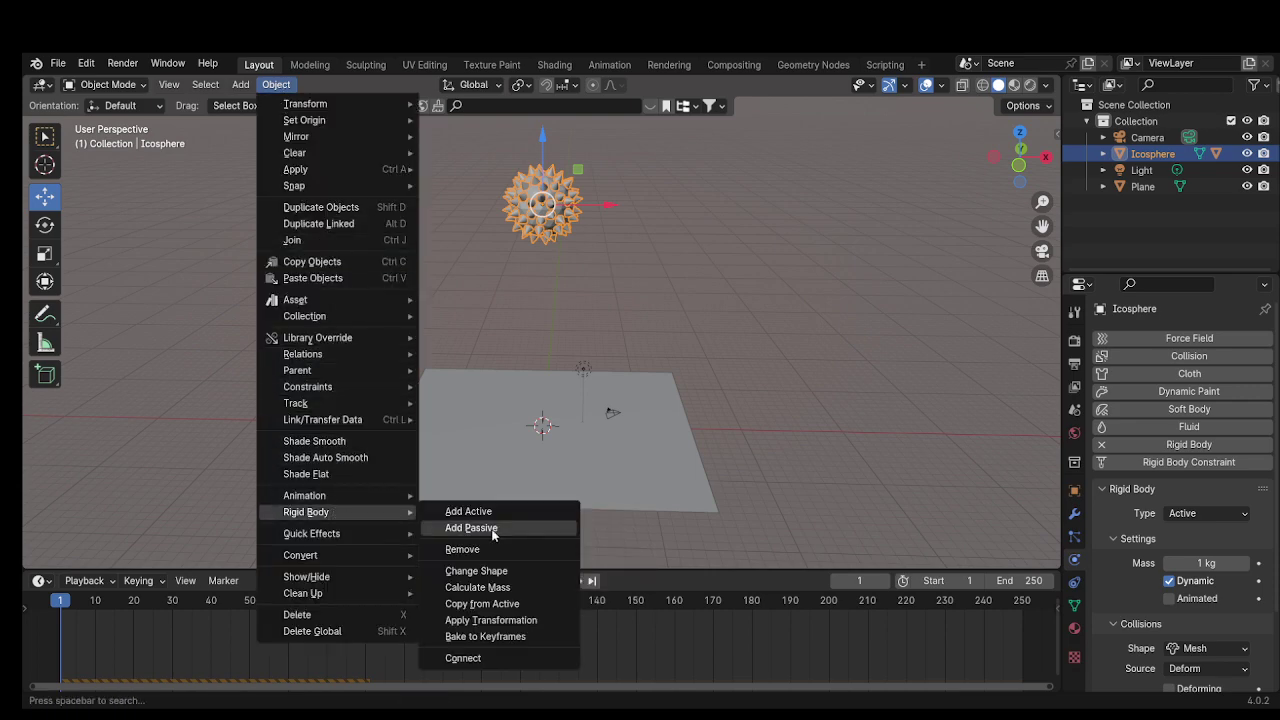
click(516, 604)
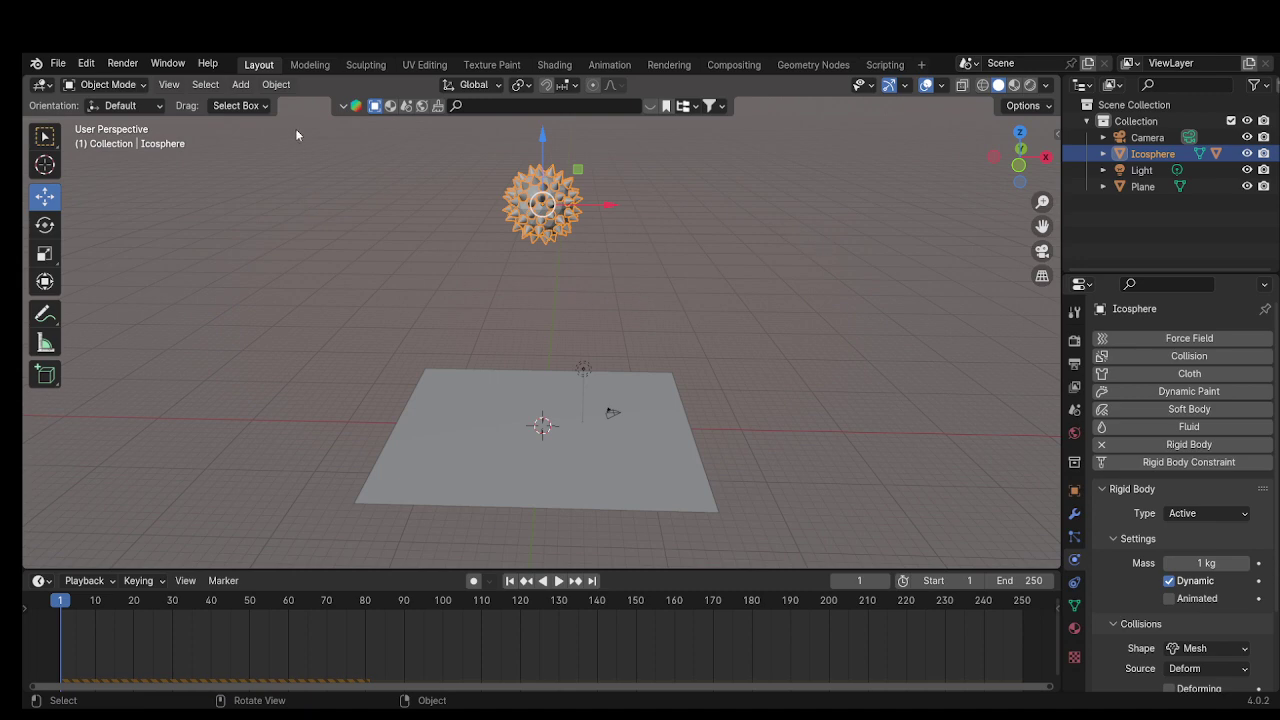
Set the icosphere's origin to geometry, deselect it, and play the fall
click(278, 84)
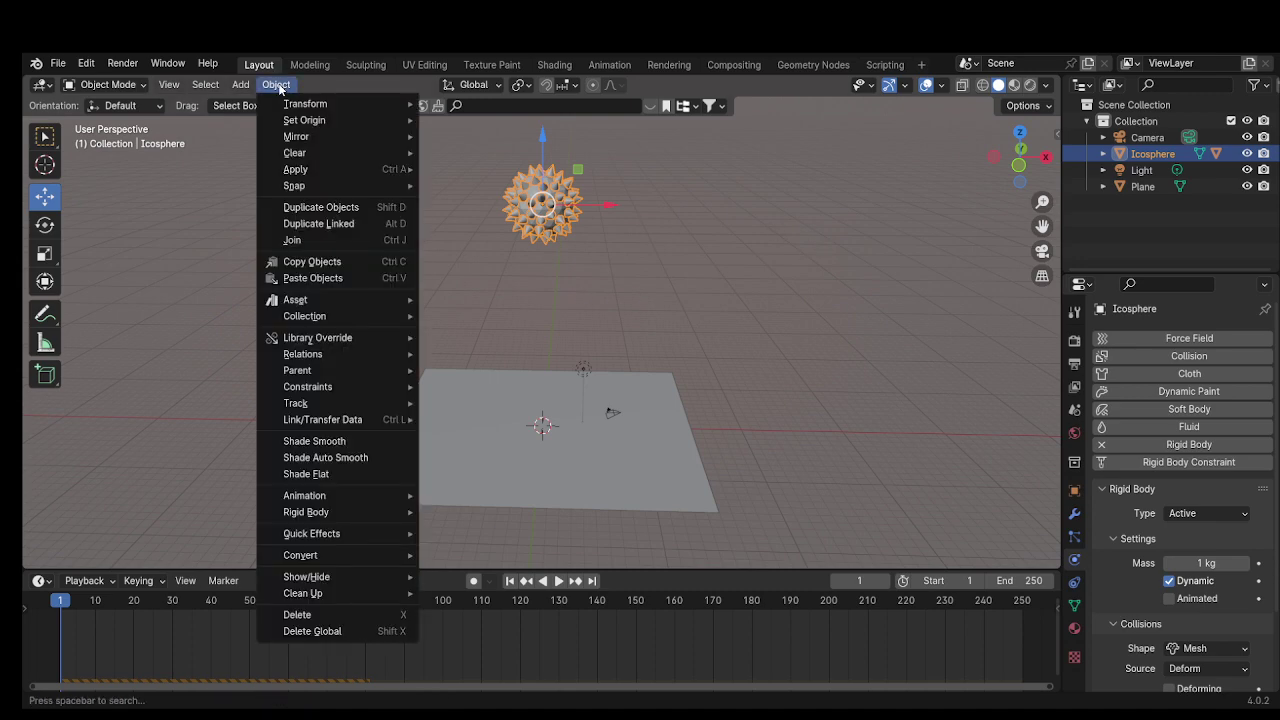
mouse_move(304, 120)
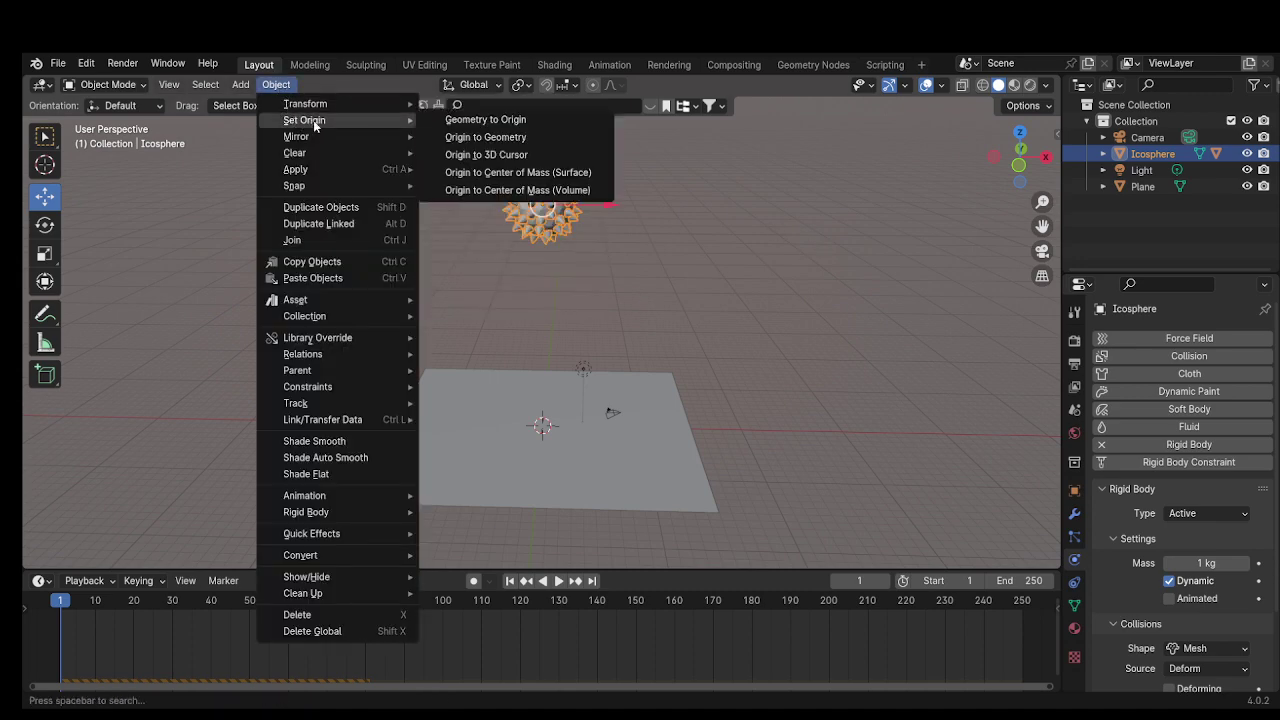
click(505, 140)
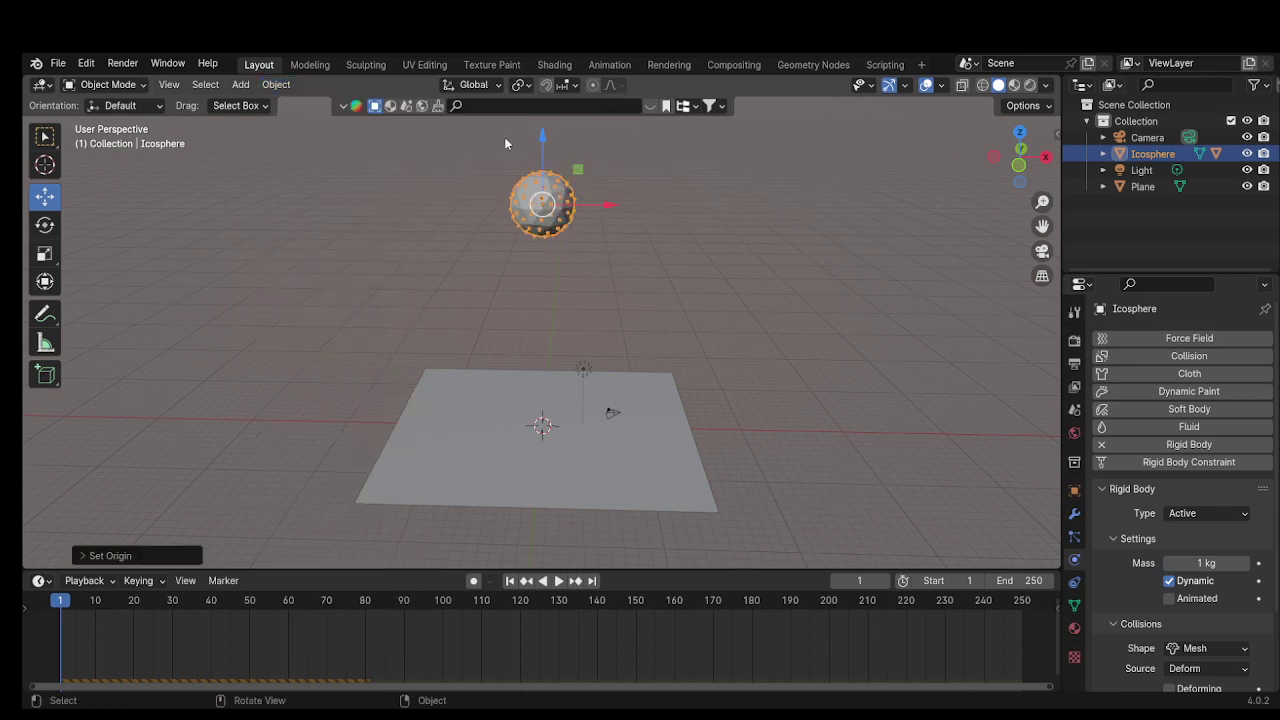
click(676, 243)
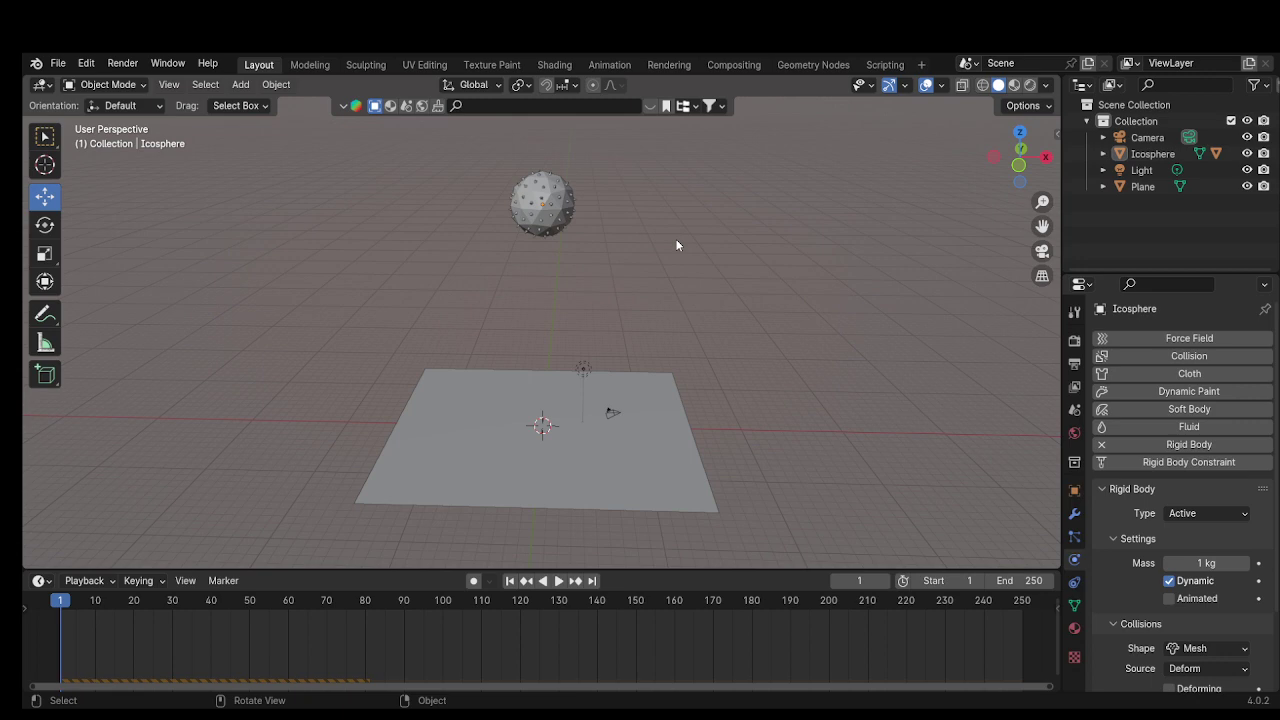
click(559, 581)
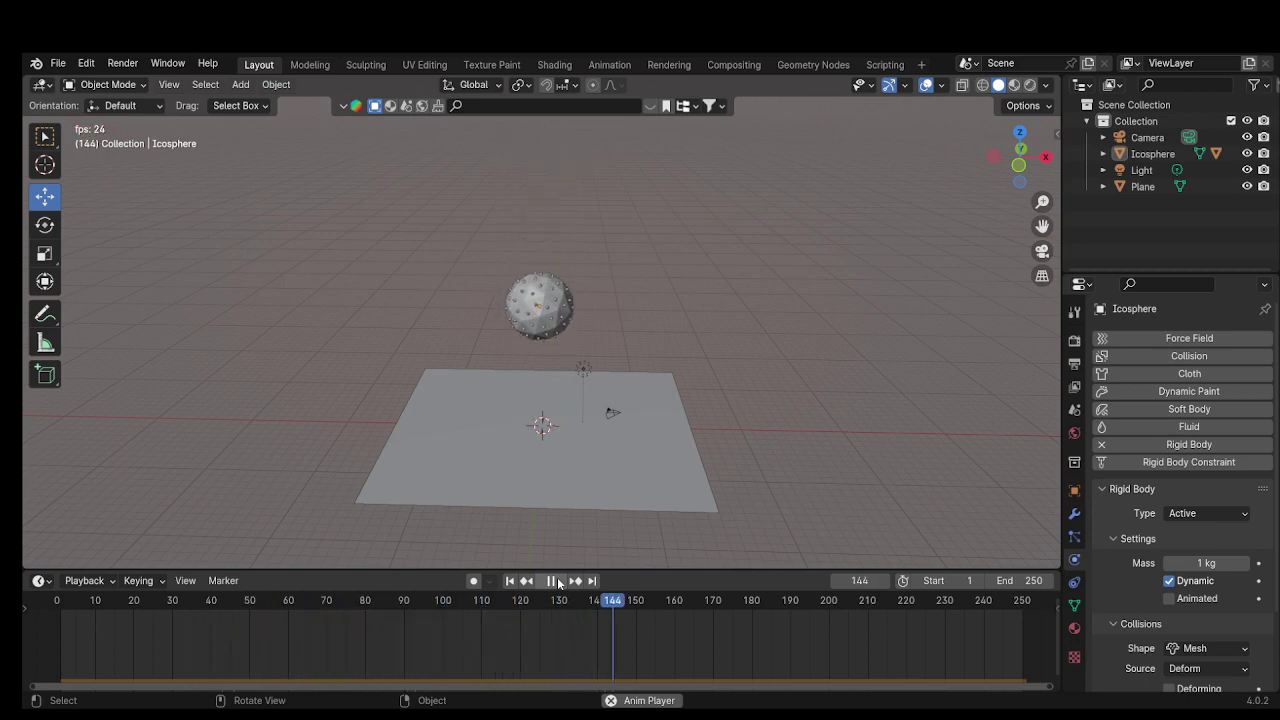
click(551, 581)
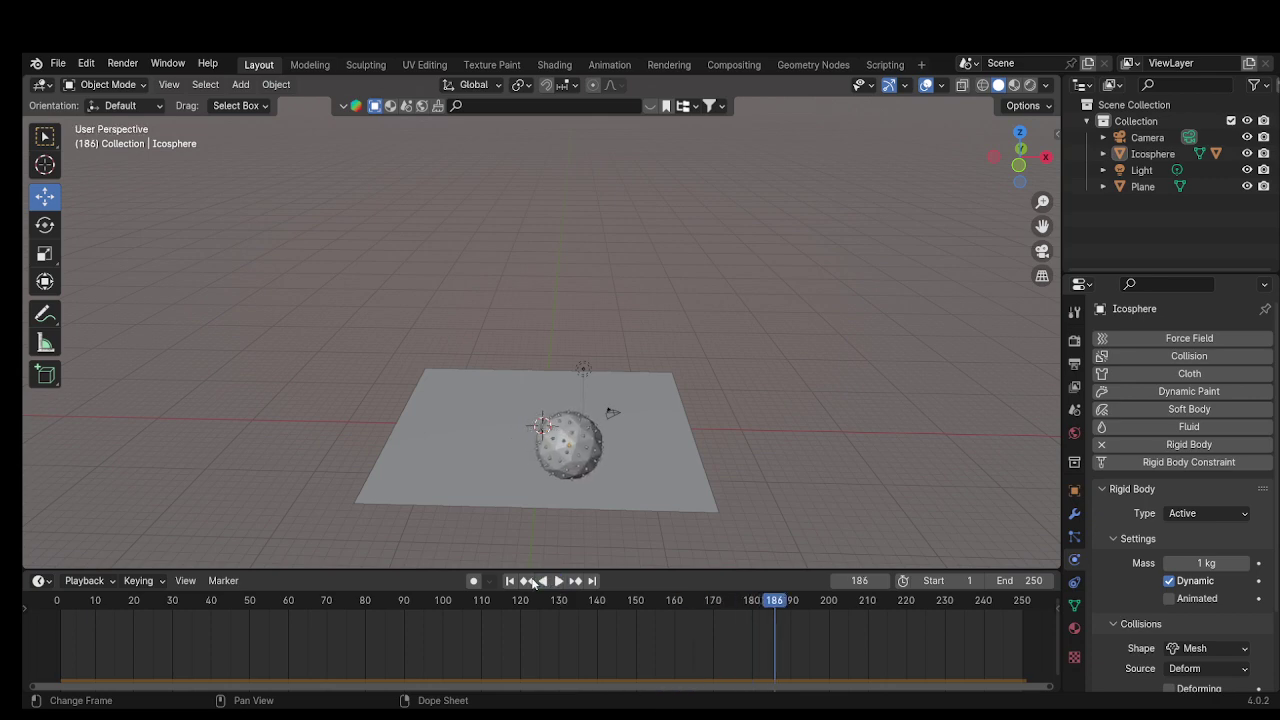
click(510, 583)
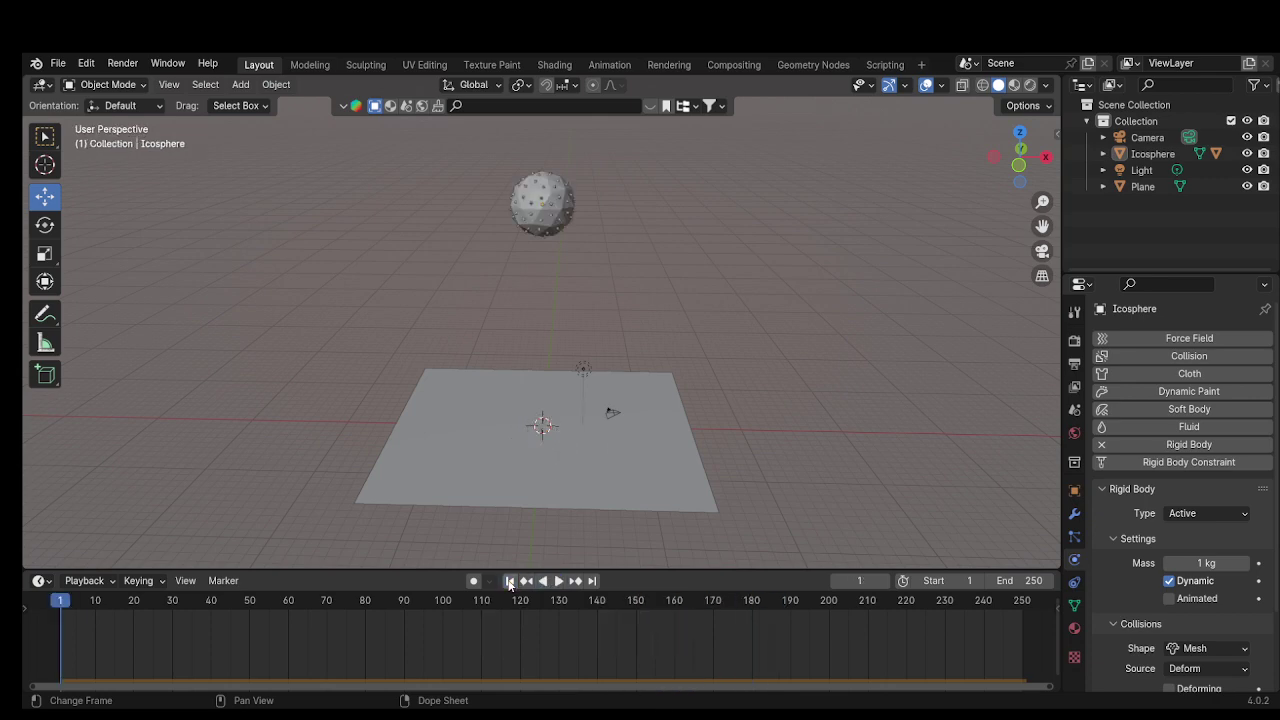
click(632, 488)
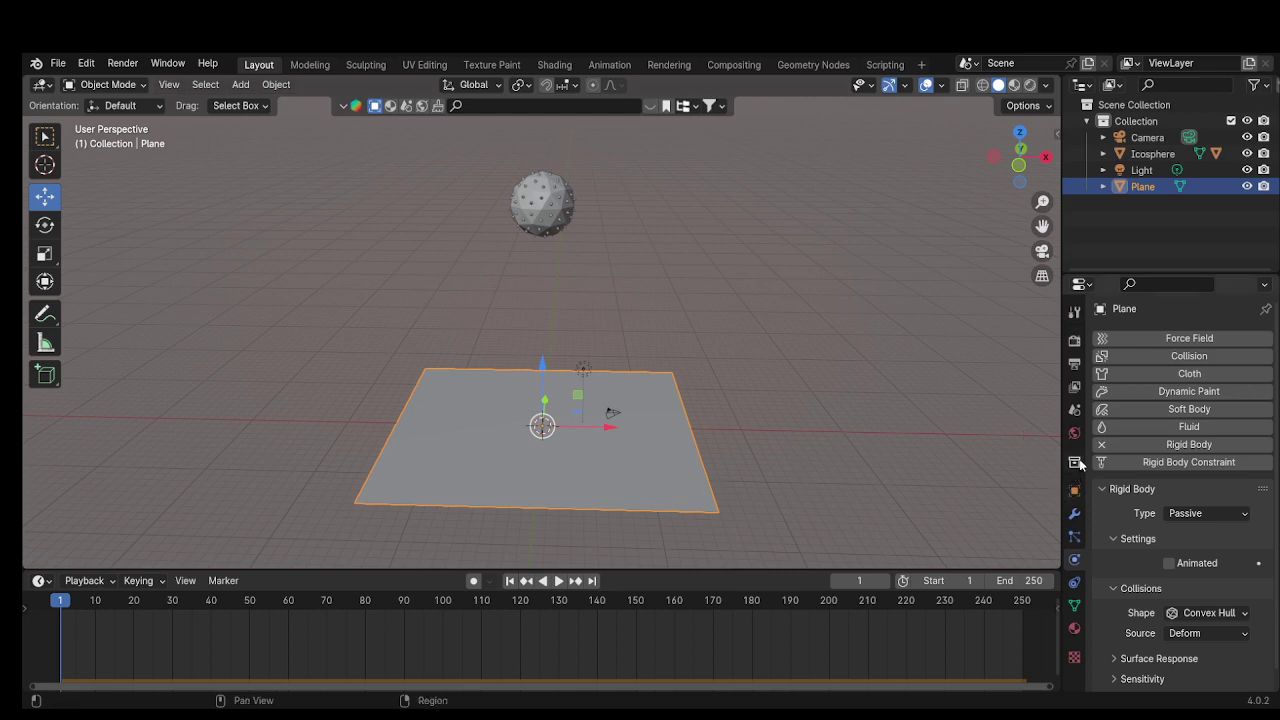
Create Material.001 for the plane and give it a light blue base colour
click(1074, 632)
click(1193, 414)
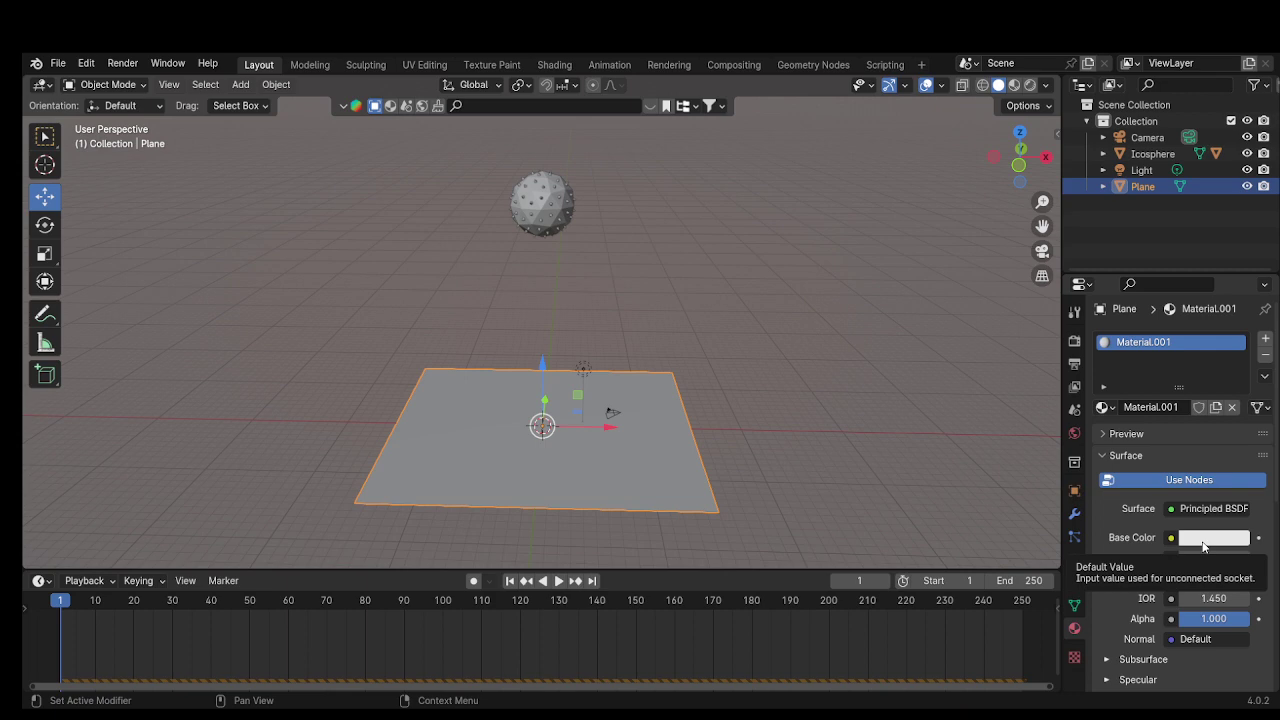
click(1203, 540)
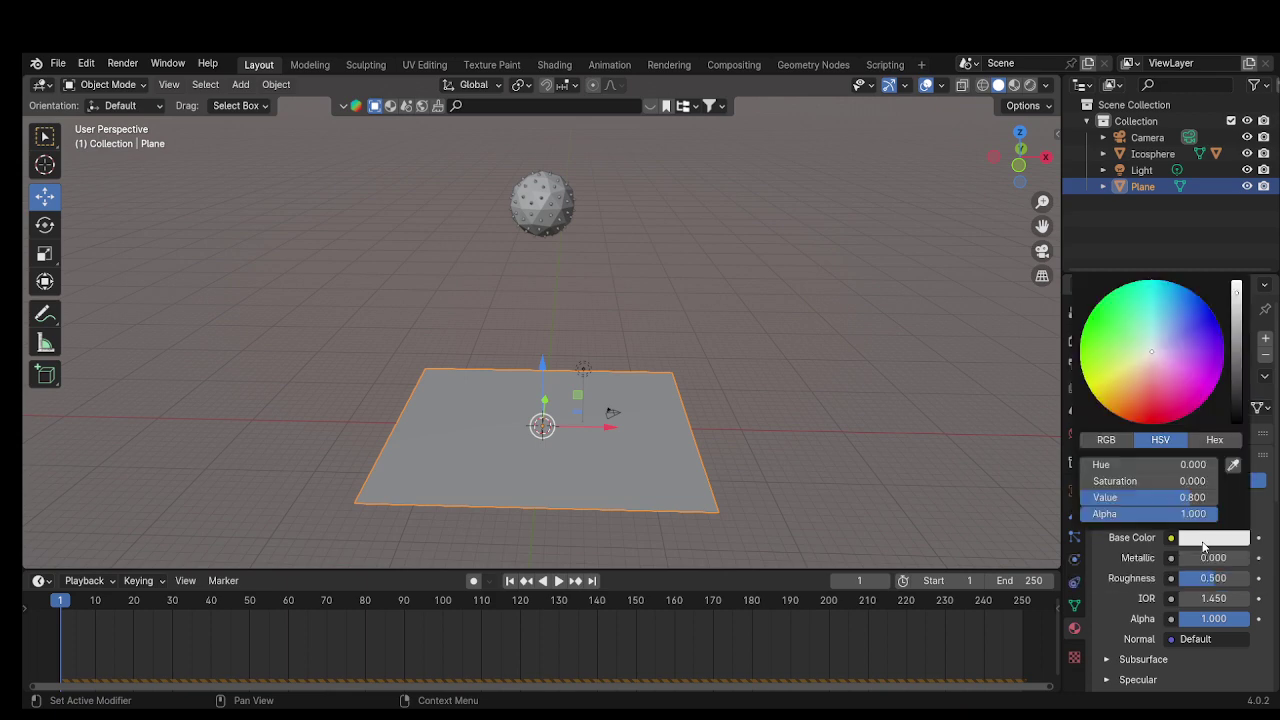
click(1163, 337)
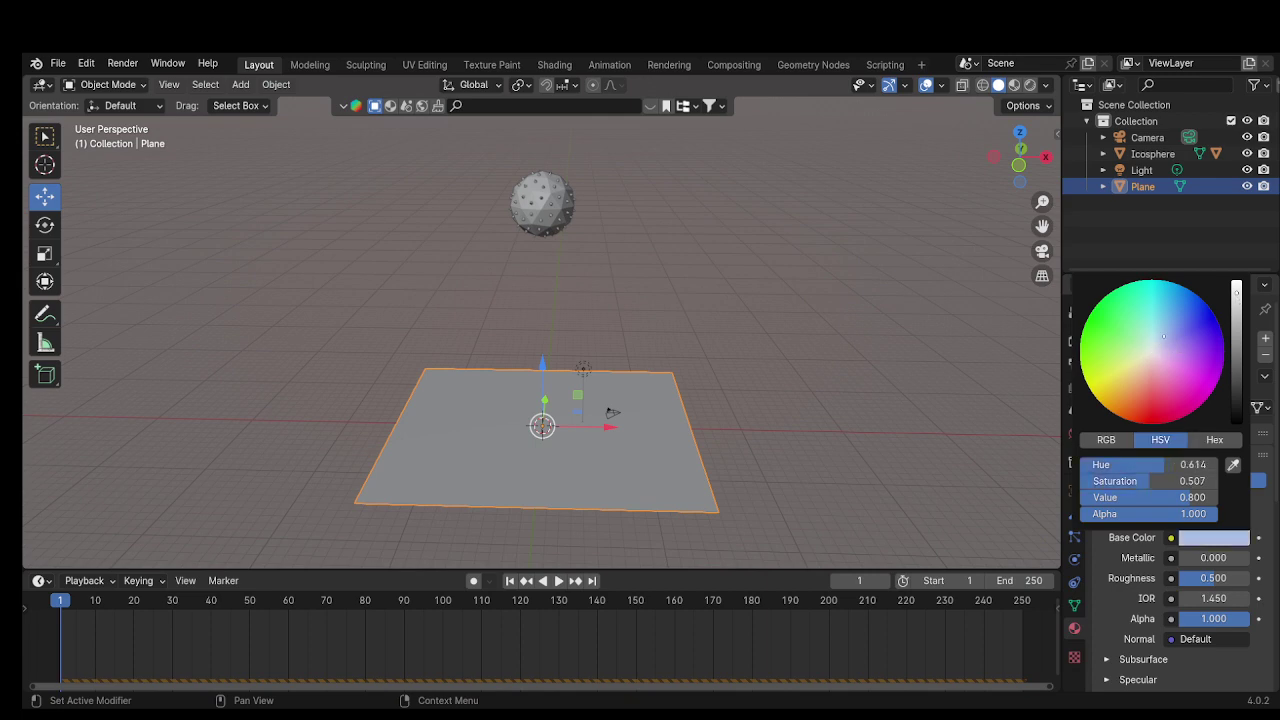
mouse_move(1163, 337)
mouse_down()
mouse_move(1160, 390)
mouse_move(1164, 318)
mouse_up()
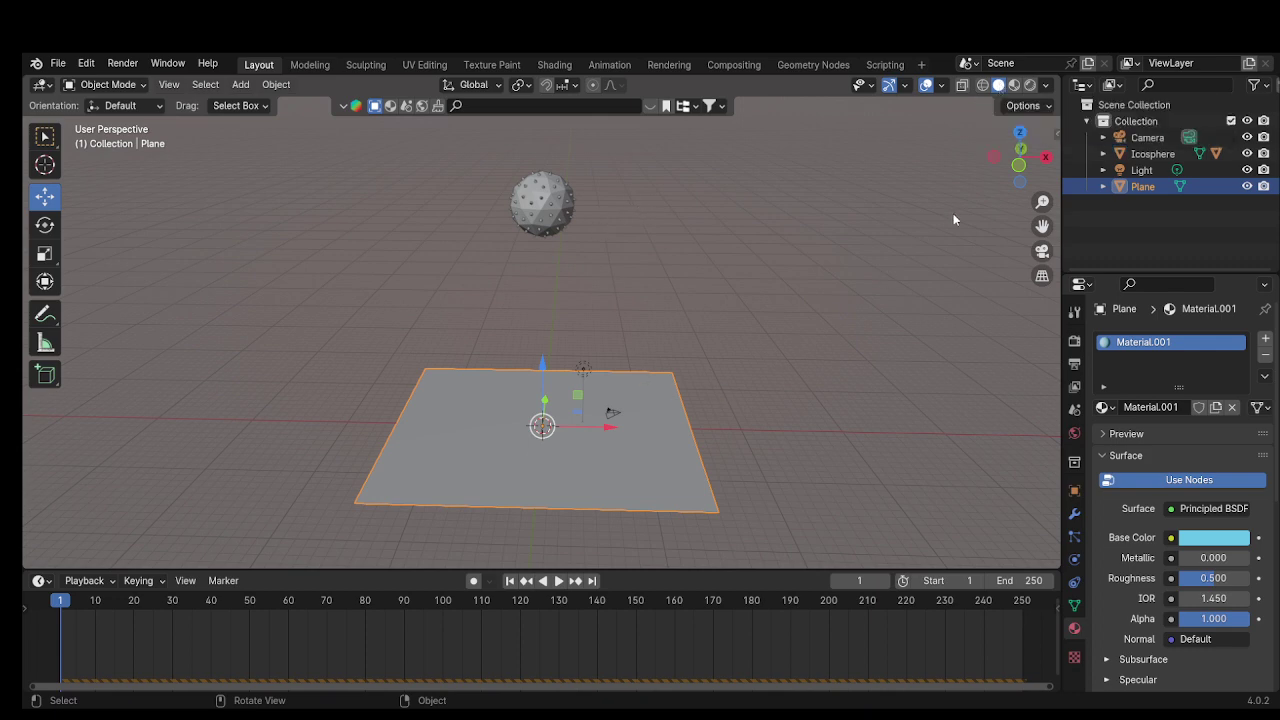
Switch to Material Preview shading and deepen the plane's blue (H 0.586, S 1.0, V 0.803)
click(1015, 87)
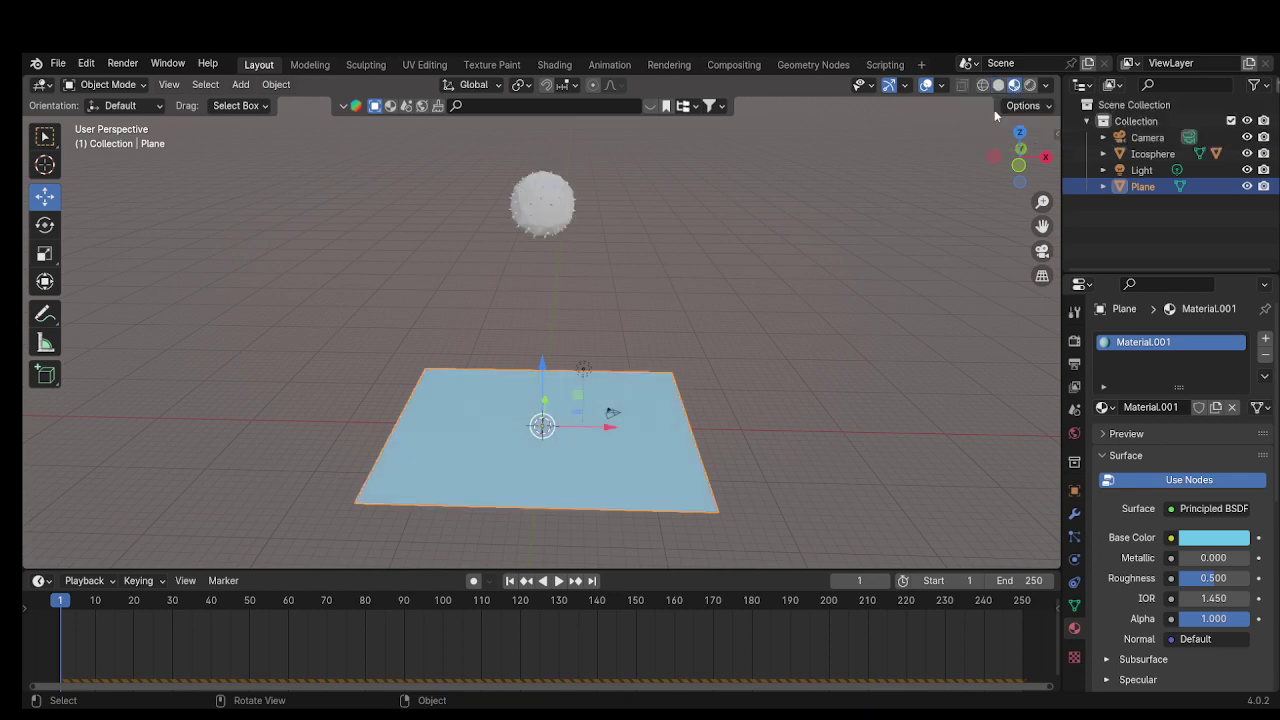
click(1212, 539)
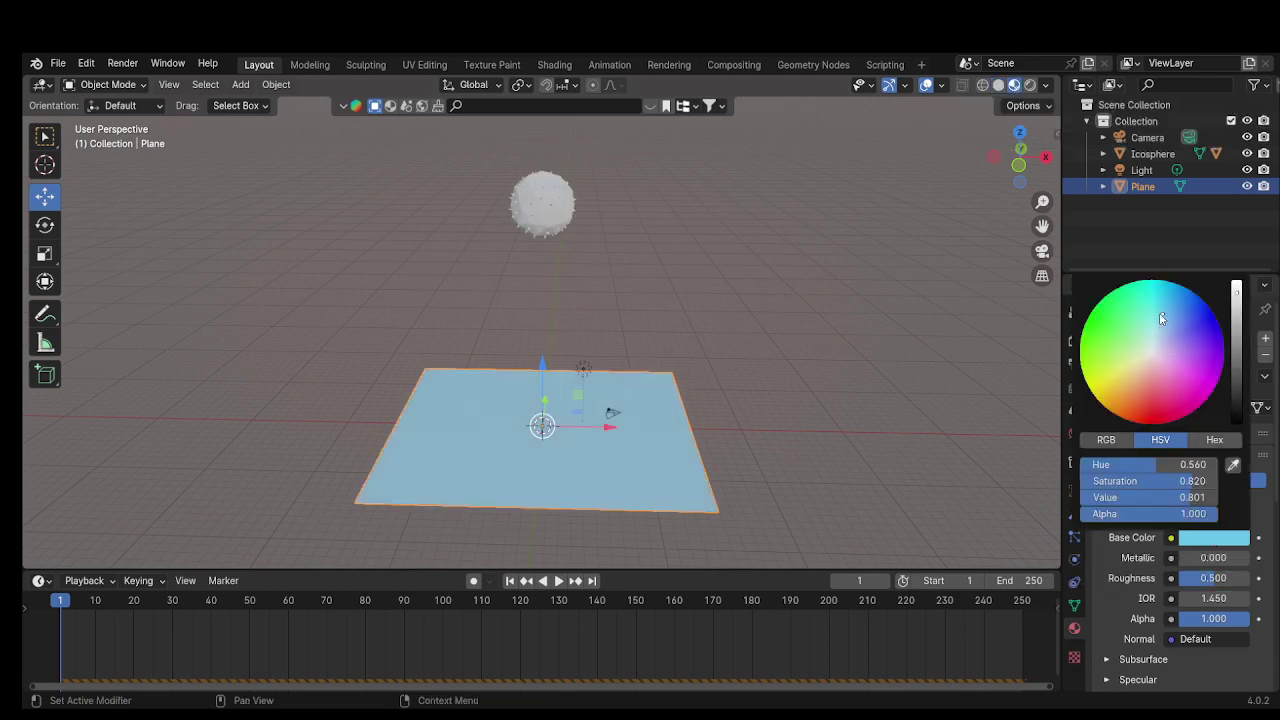
mouse_move(1163, 318)
mouse_down()
mouse_move(1107, 374)
mouse_move(1118, 413)
mouse_move(1190, 337)
mouse_move(1206, 367)
mouse_move(1208, 354)
mouse_move(1083, 325)
mouse_move(1107, 335)
mouse_move(1174, 283)
mouse_up()
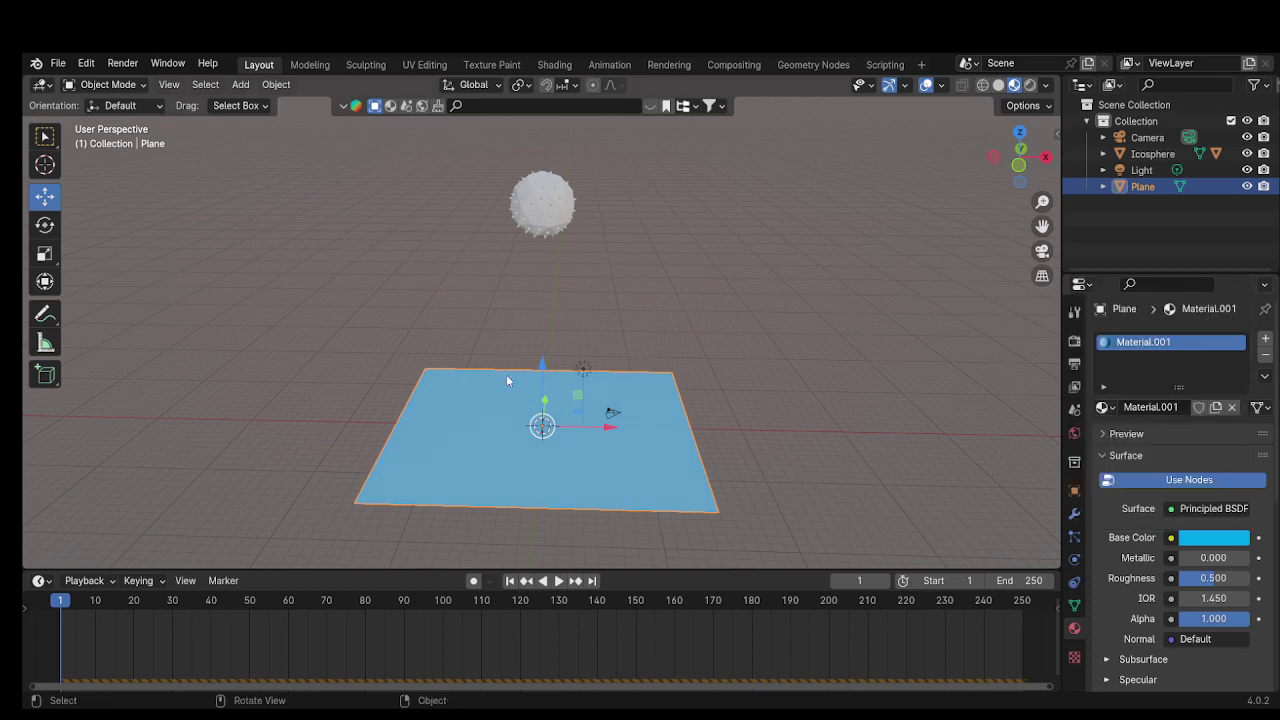
Give the icosphere a new pink Material.002 (H 0.889, S 0.789, V 0.8) and play the fall
click(531, 217)
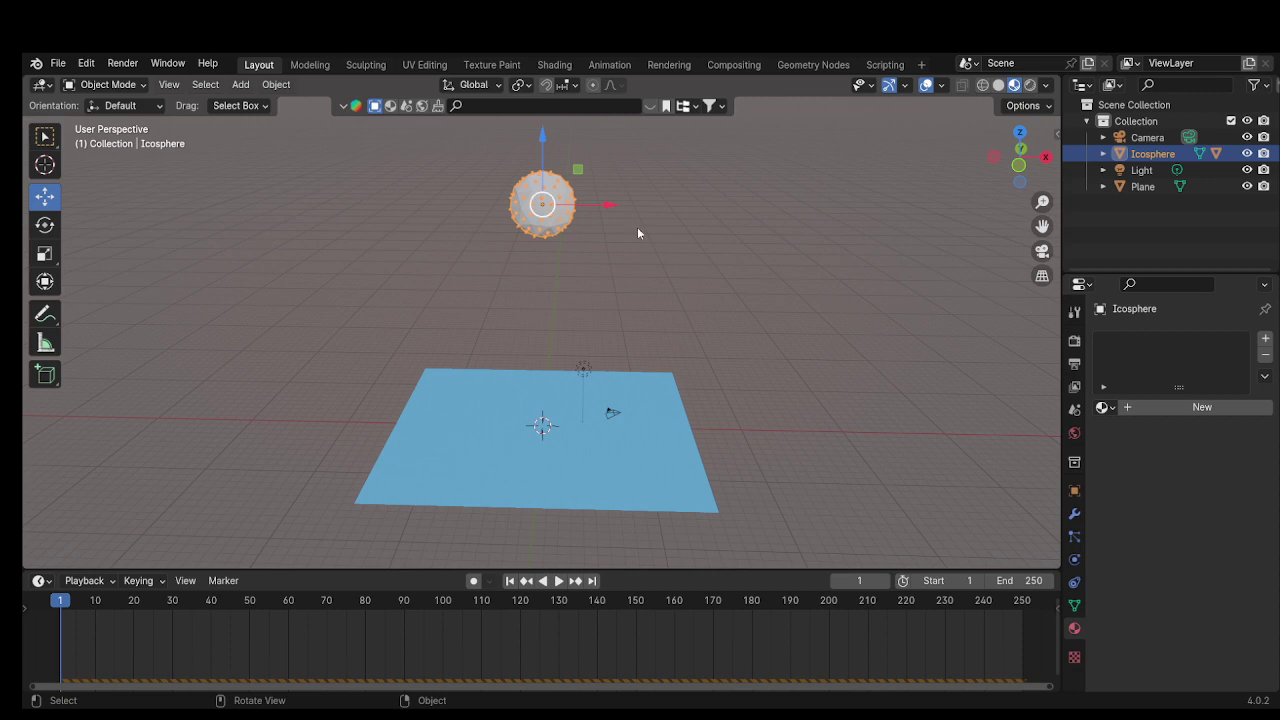
click(1196, 407)
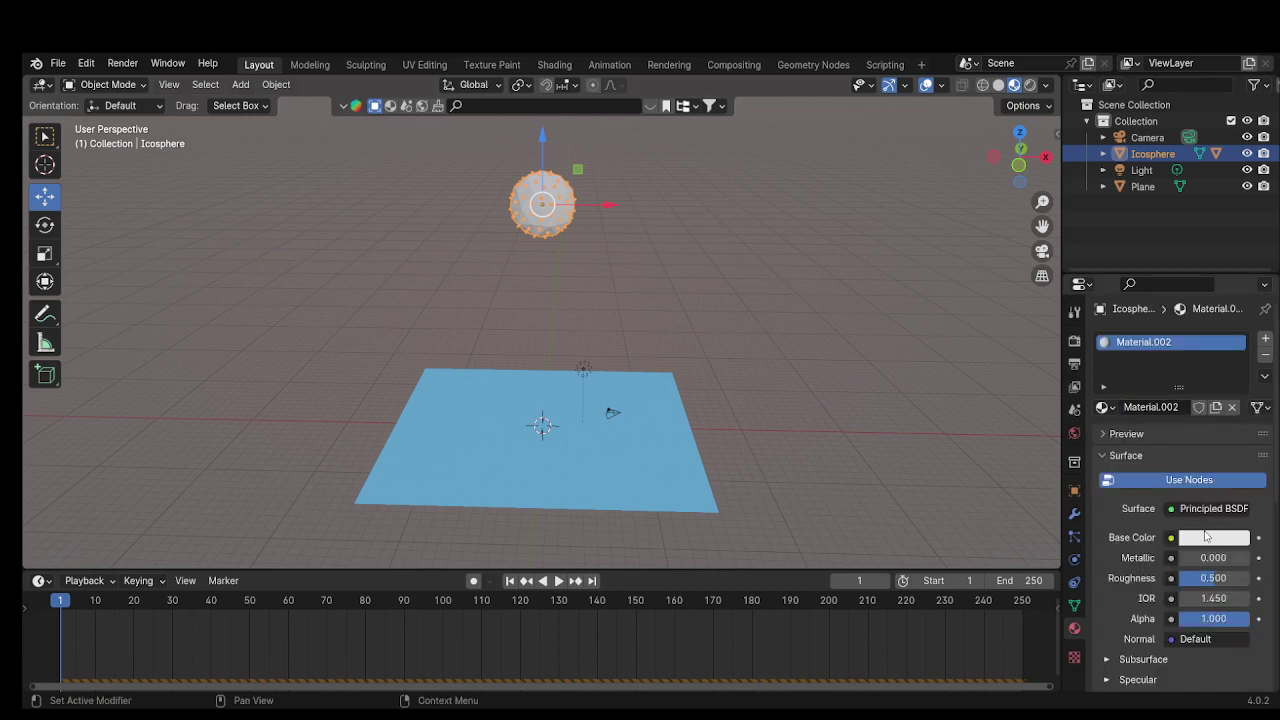
click(1207, 537)
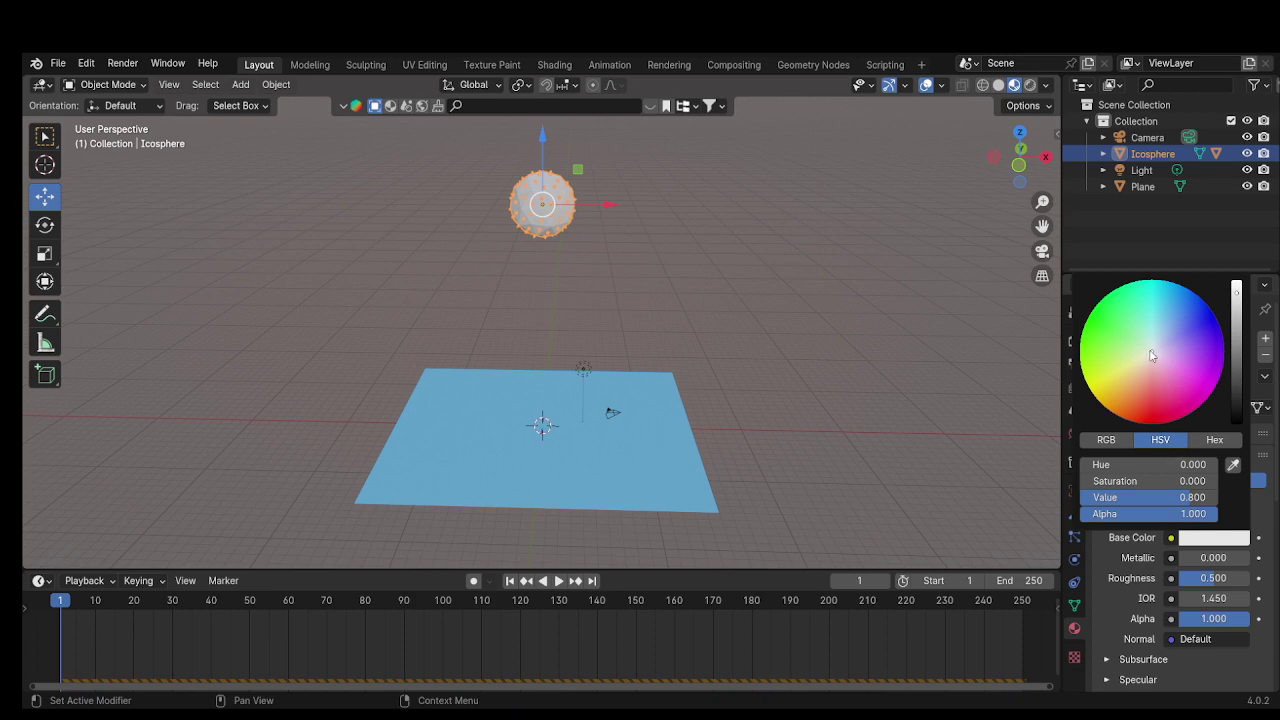
drag(1153, 357, 1180, 382)
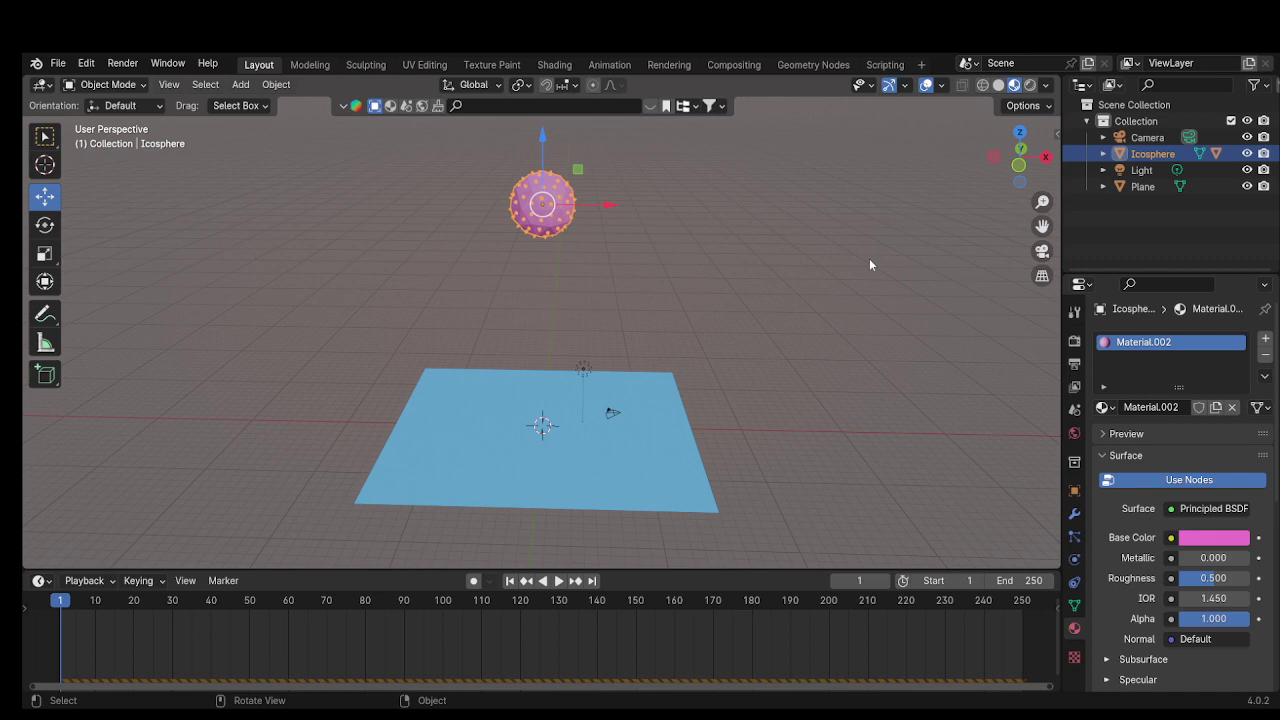
click(560, 580)
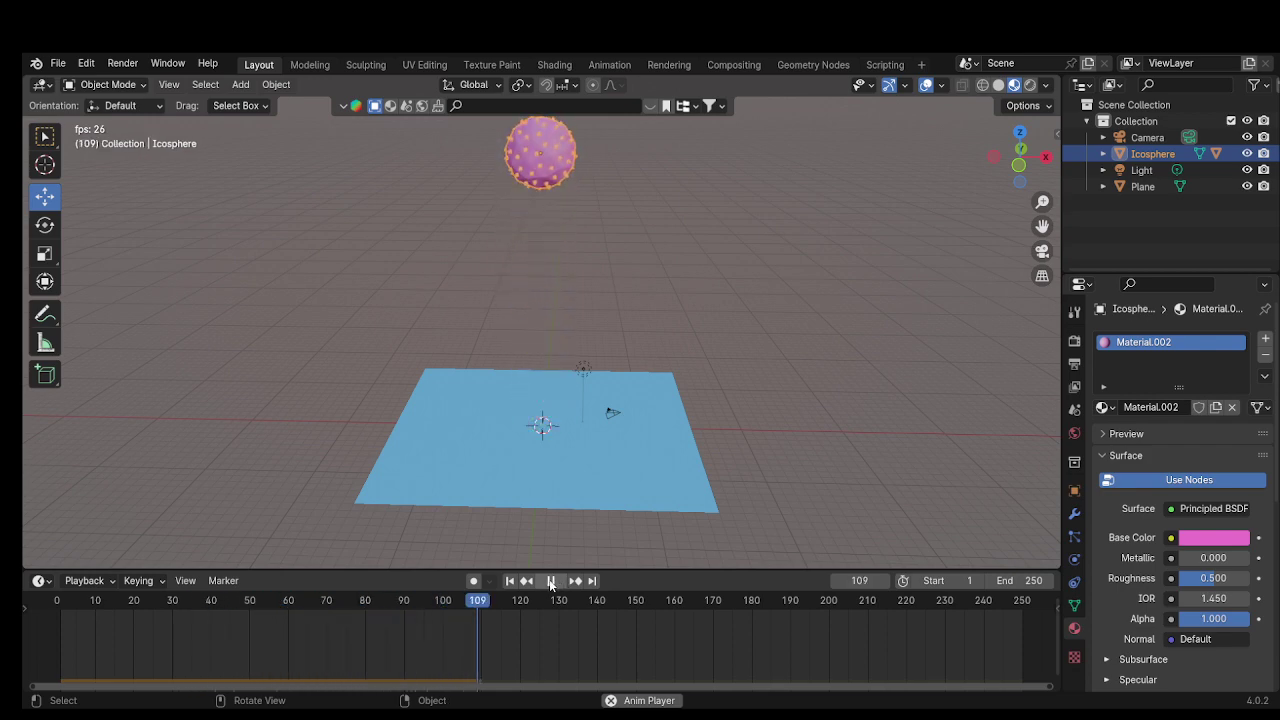
Stop and rewind to frame 1, expand Plane and Icosphere in the Outliner, and select Cone
click(551, 580)
click(511, 581)
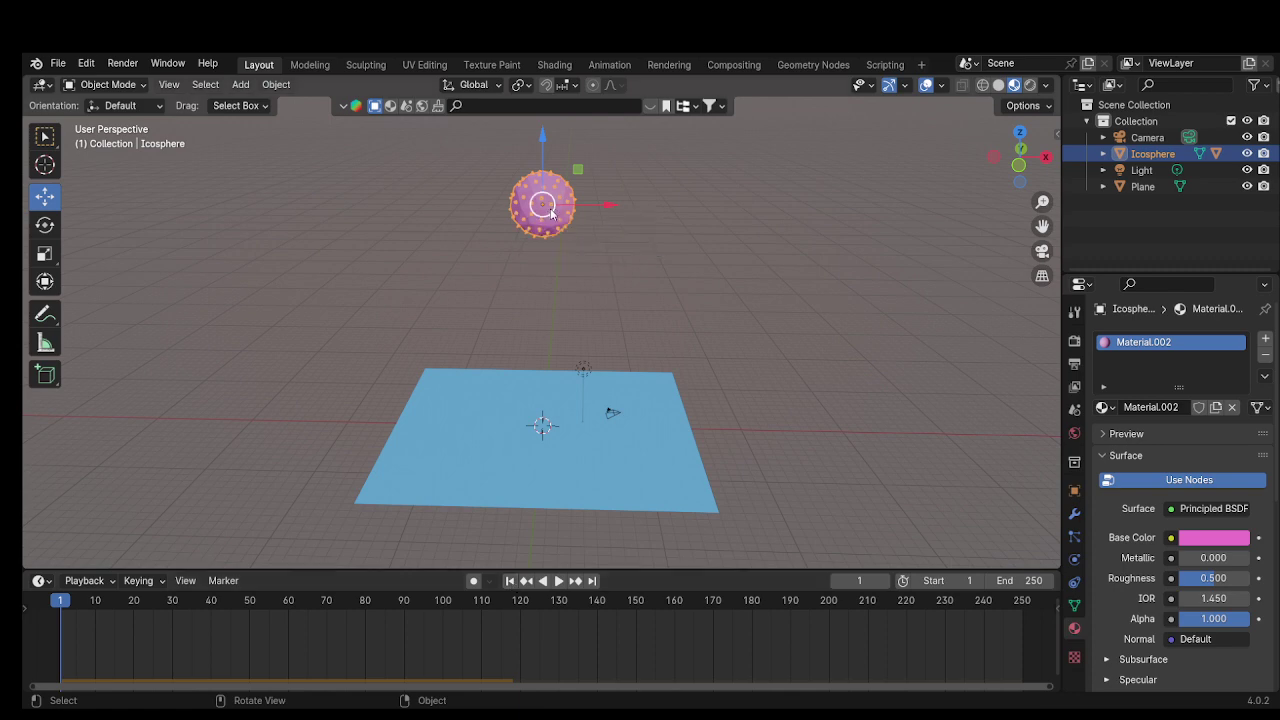
click(1104, 188)
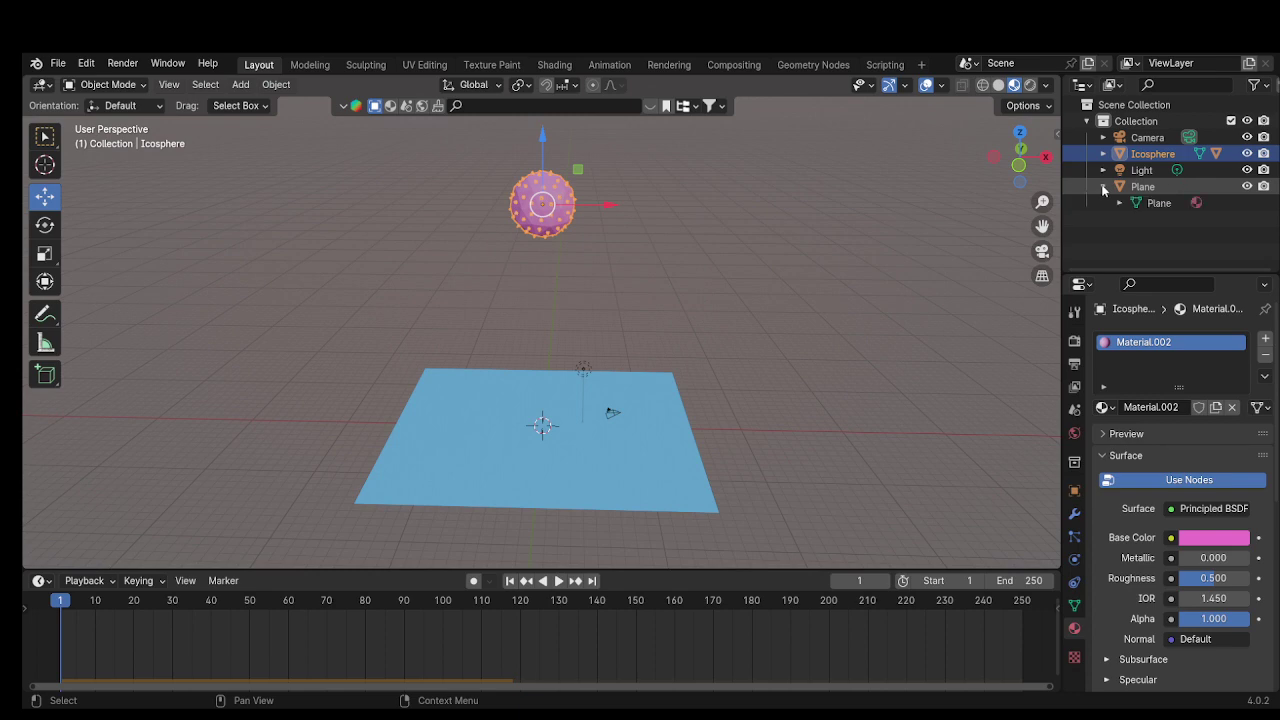
click(1104, 154)
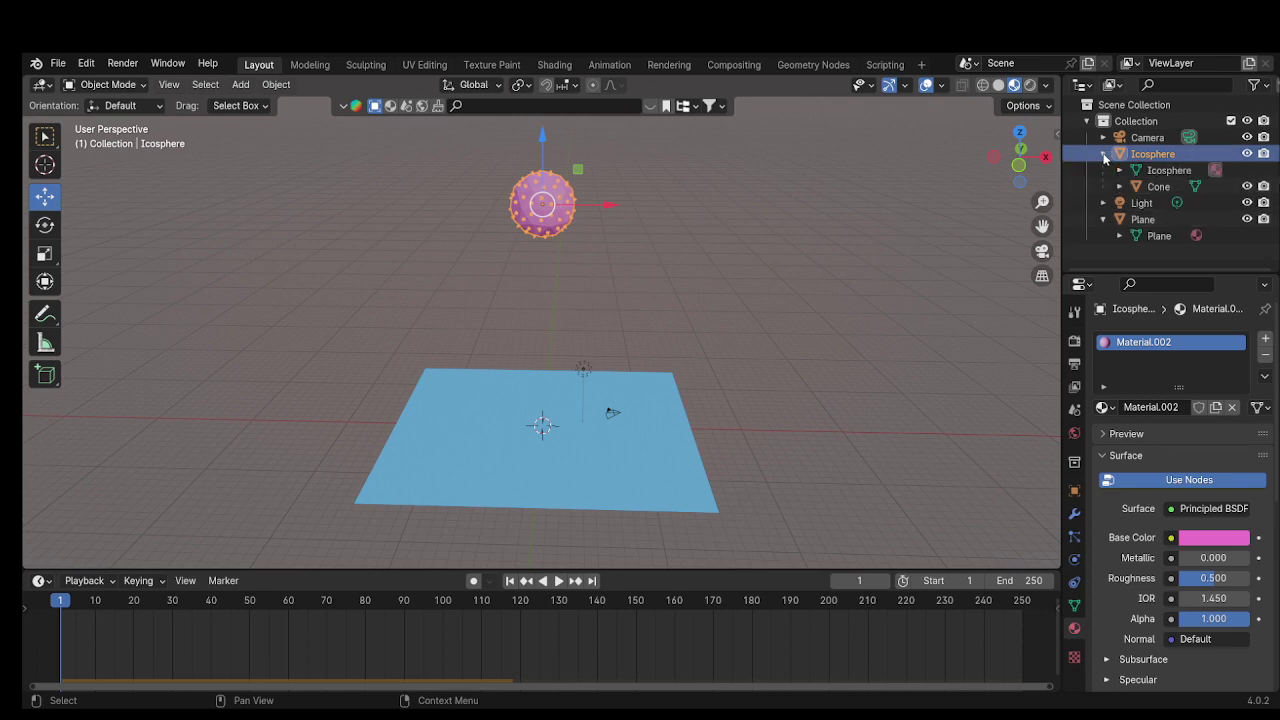
click(1146, 188)
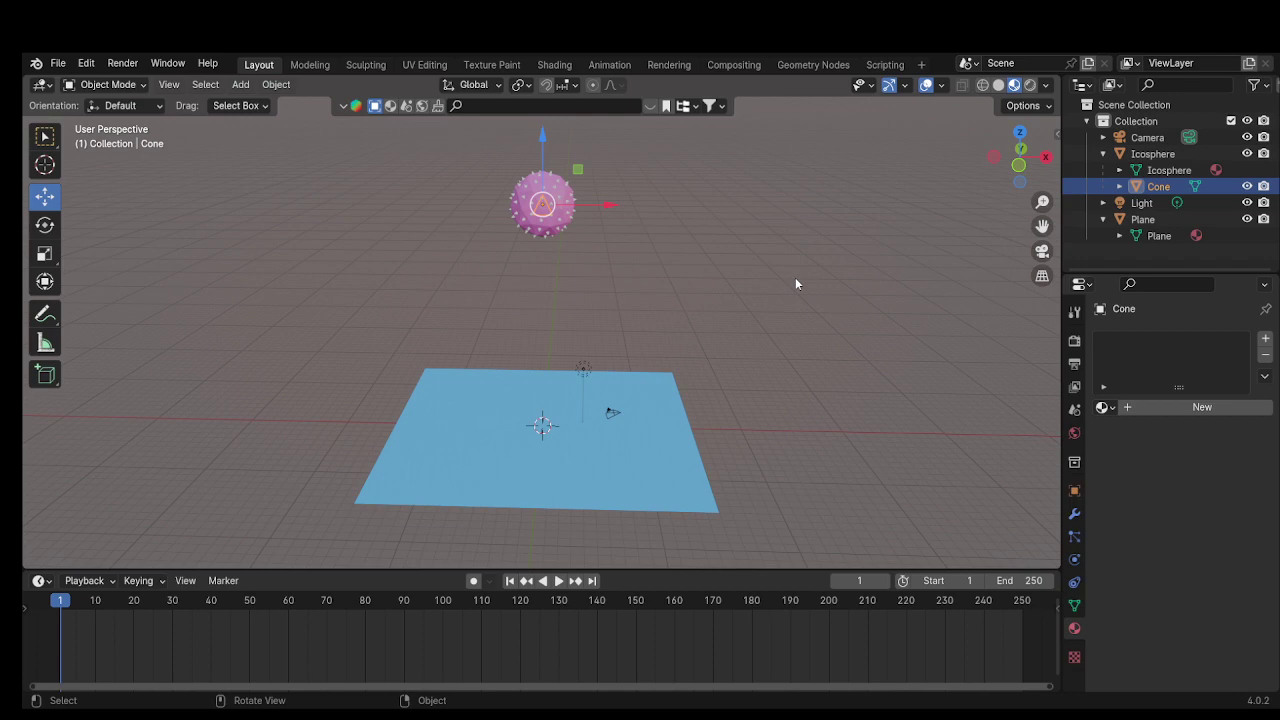
Scale the Cone spikes up by about 2.29, then collapse Icosphere and deselect everything
key(s)
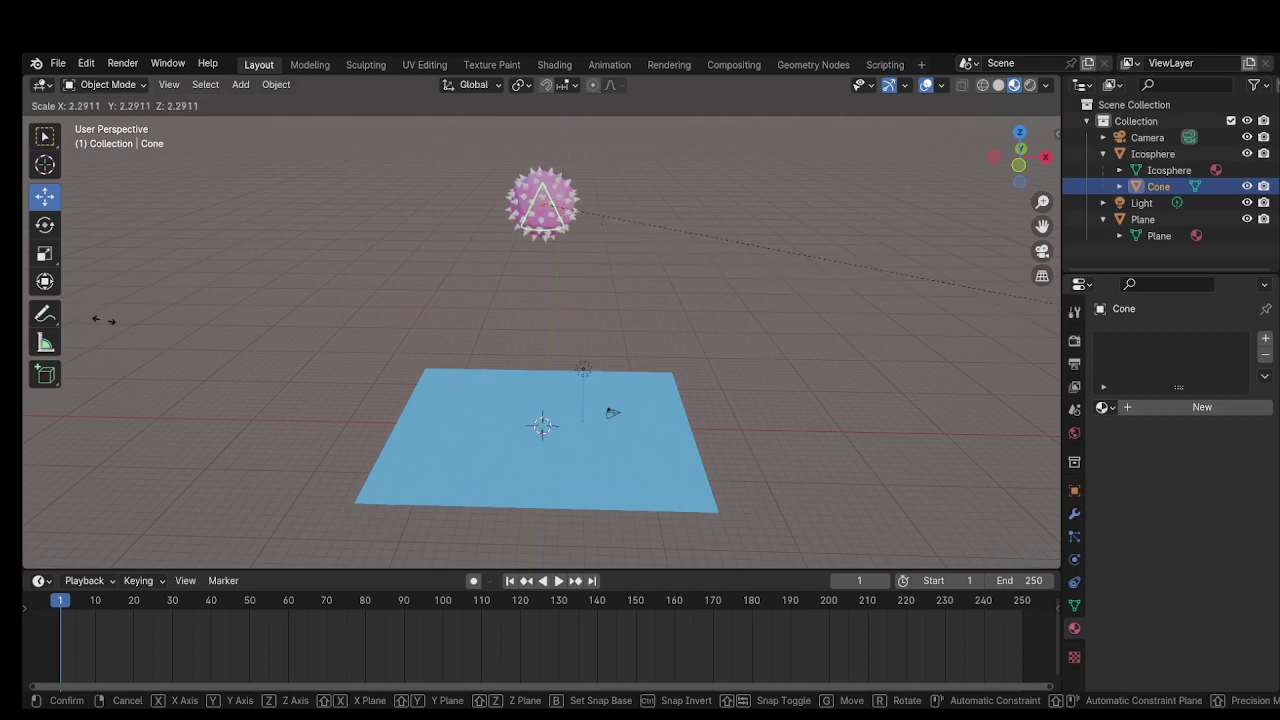
click(157, 334)
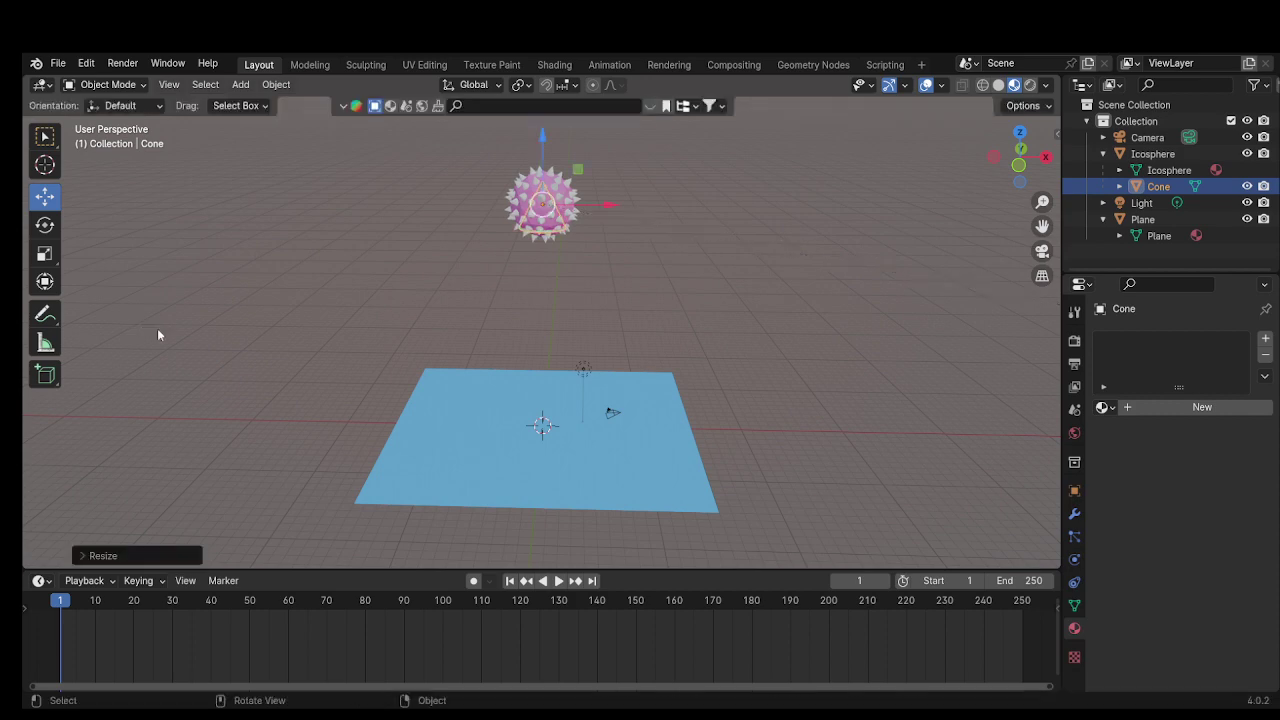
click(1102, 154)
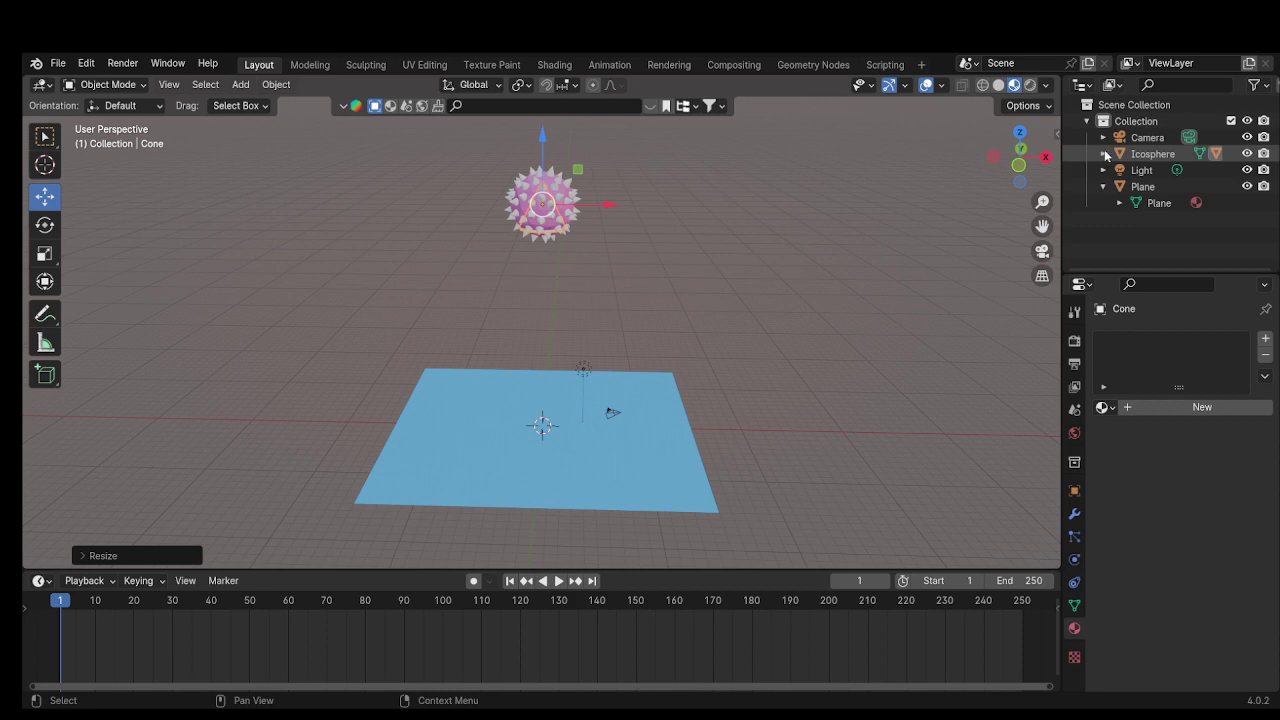
click(914, 172)
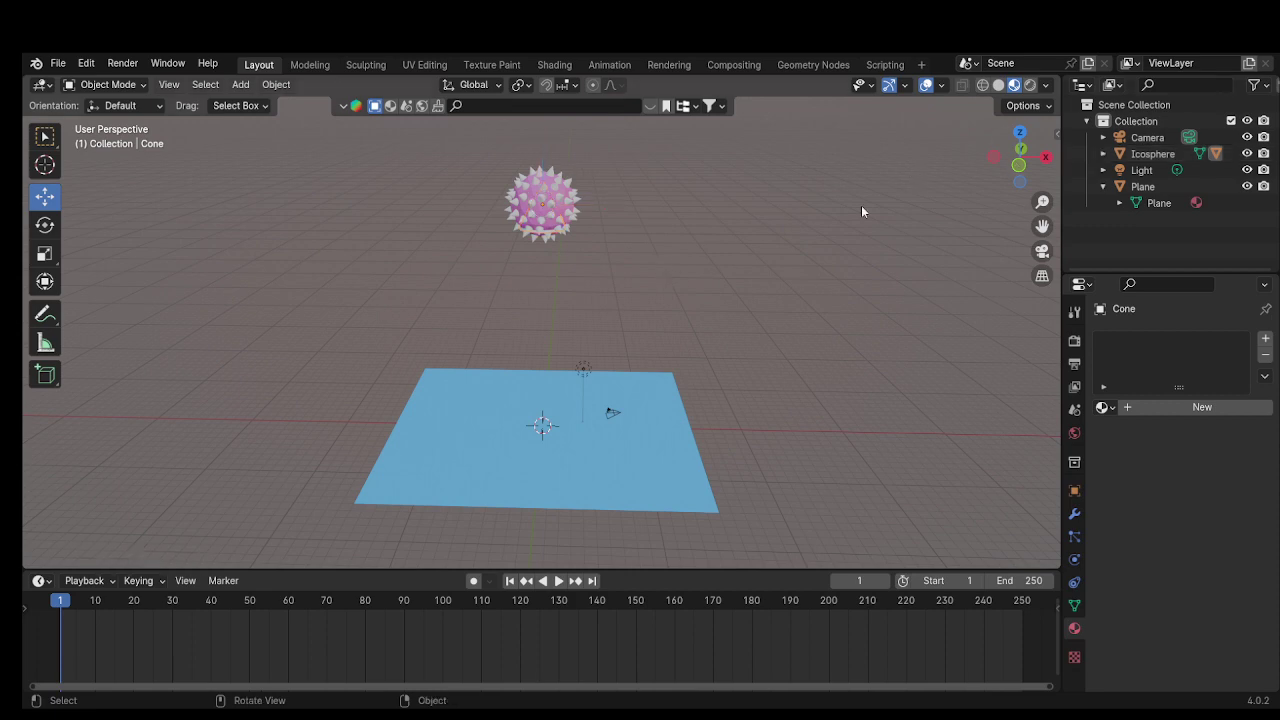
click(559, 581)
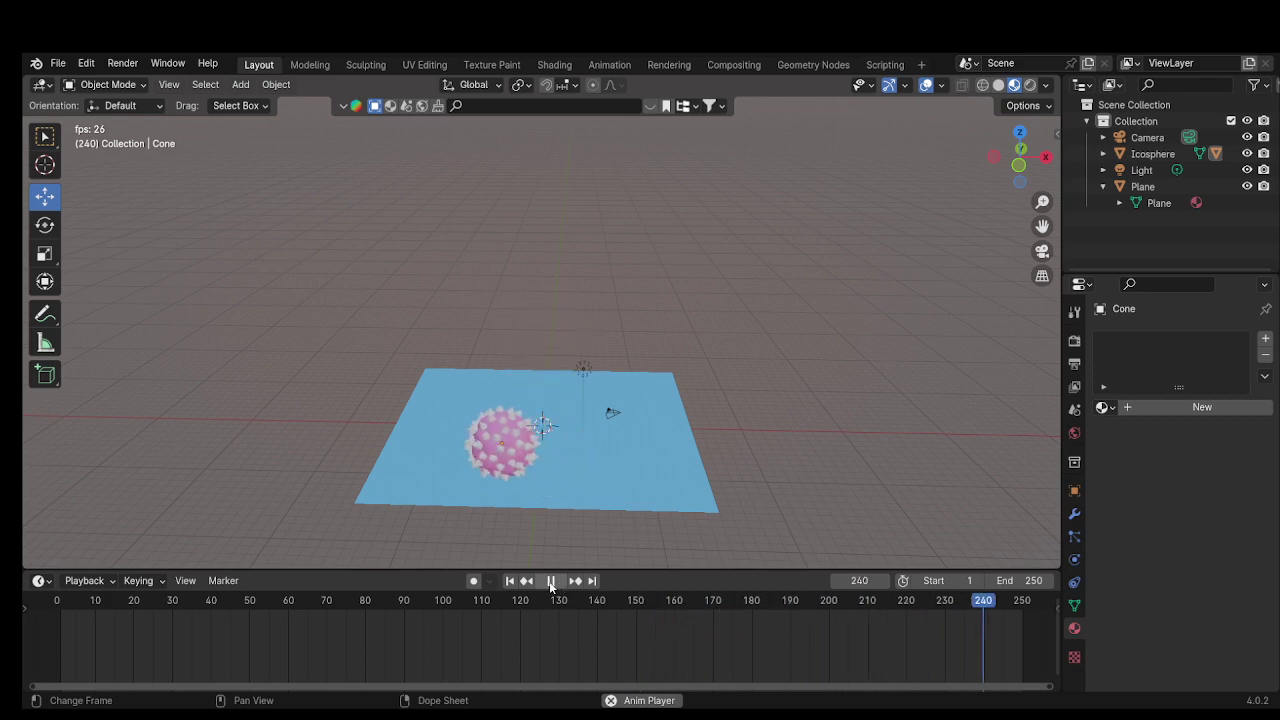
click(550, 581)
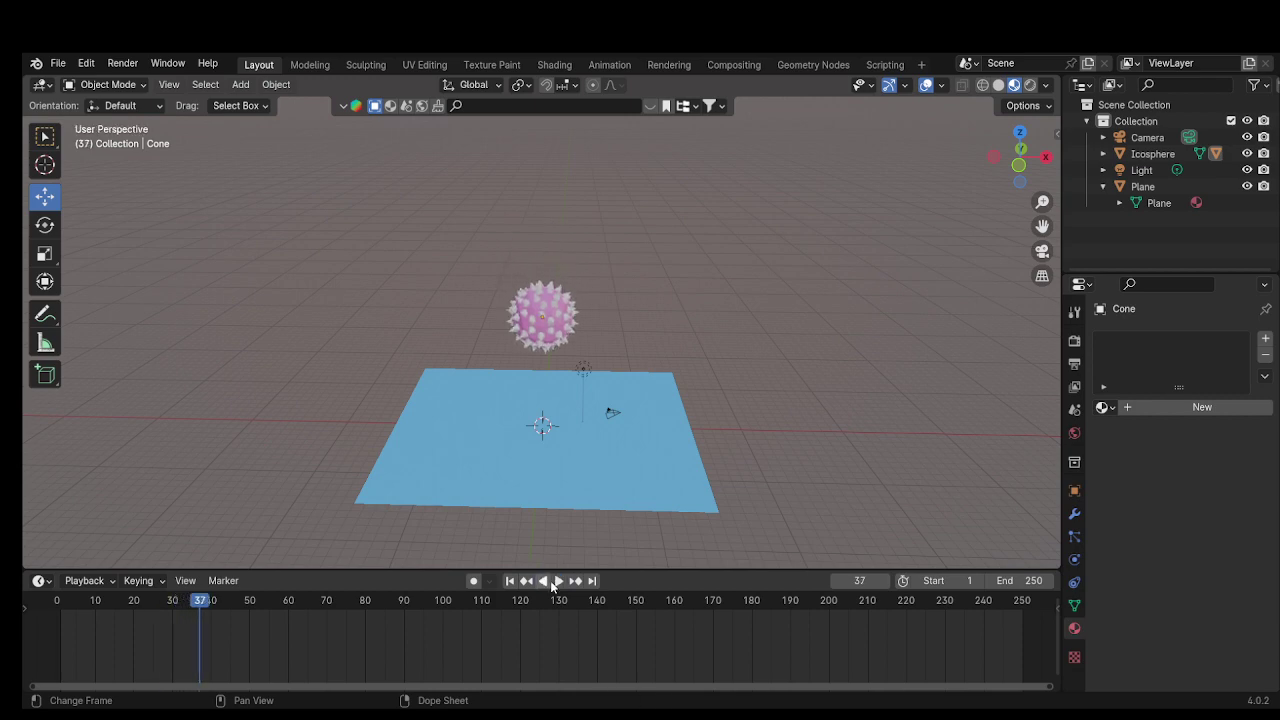
click(509, 581)
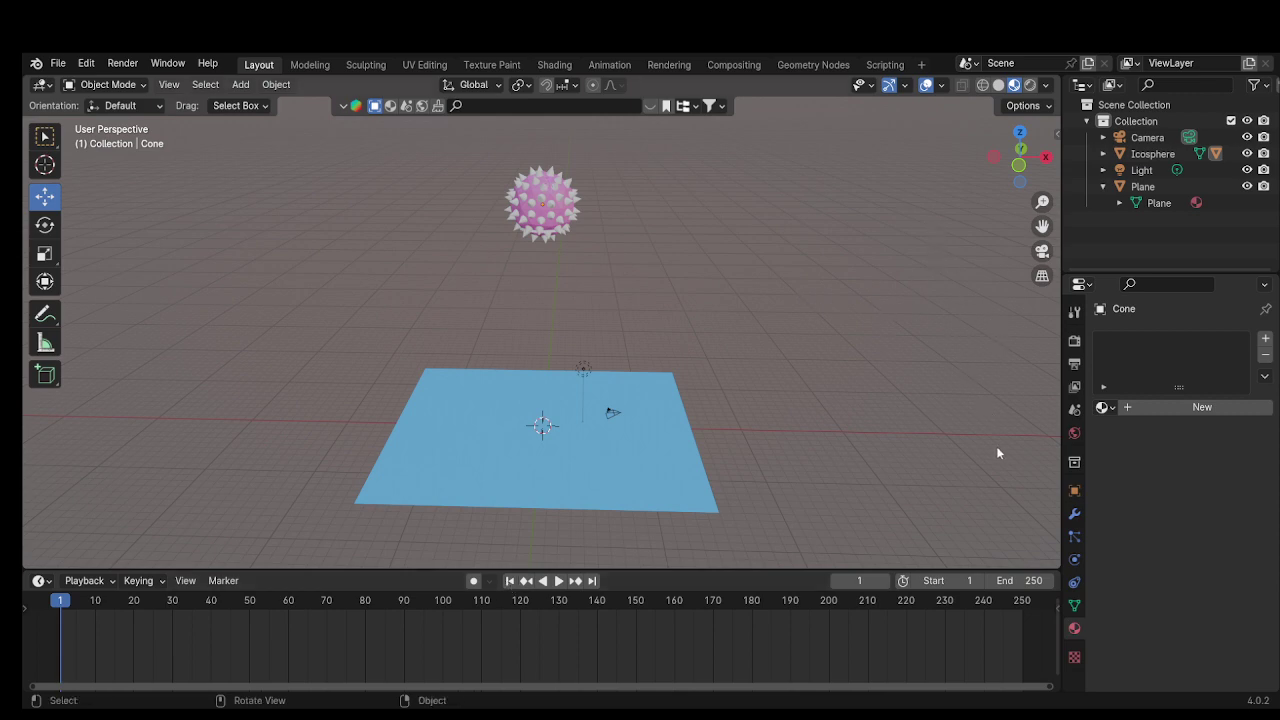
In World properties, drive the background Color with an Environment Texture node
click(1075, 433)
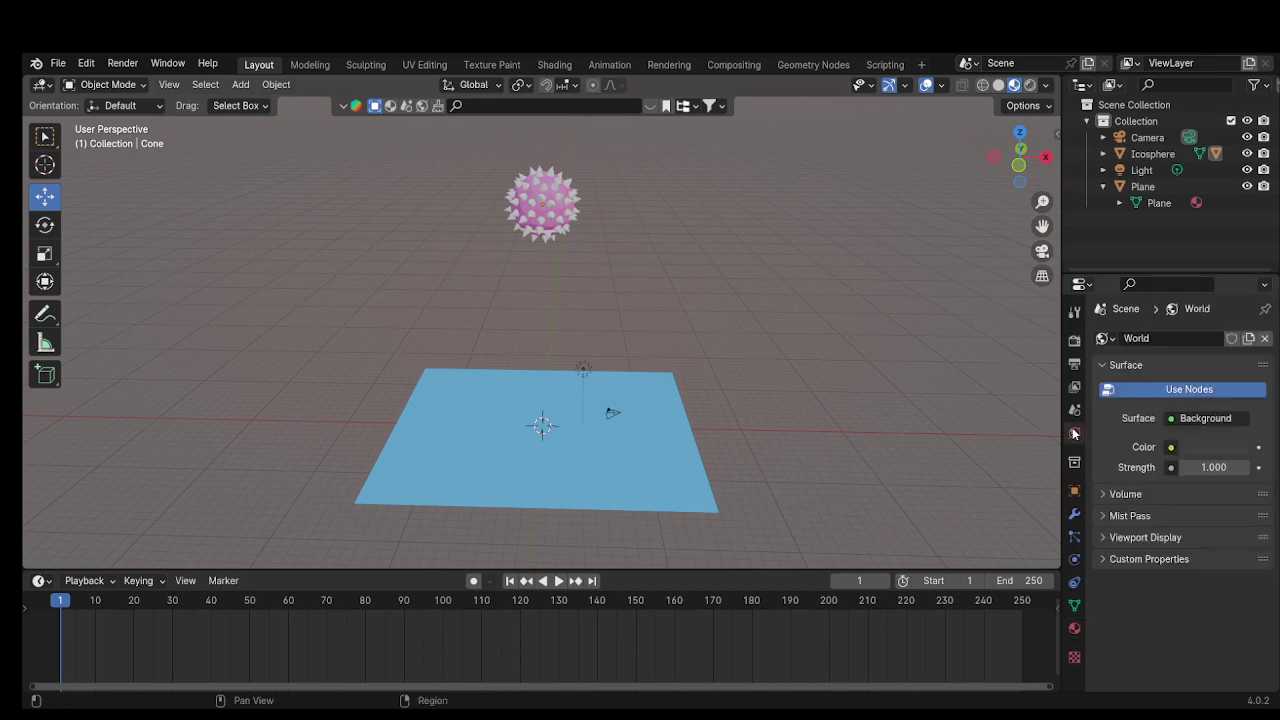
click(1172, 448)
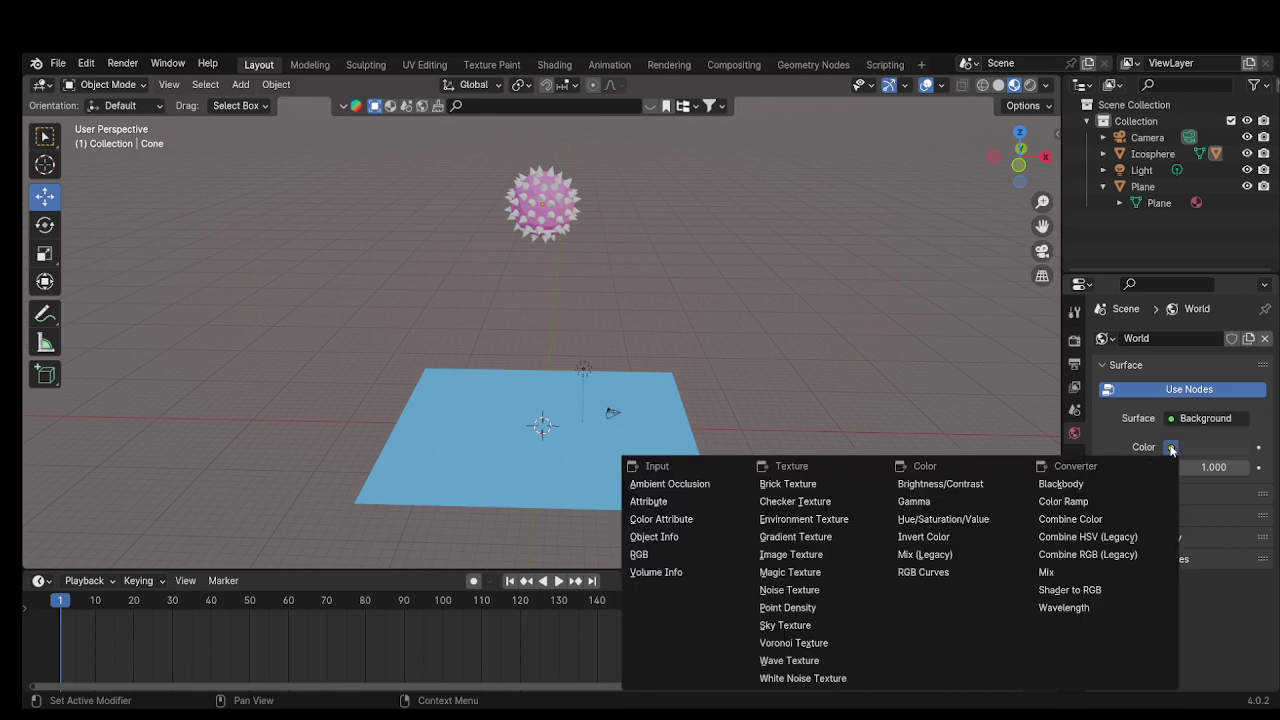
click(809, 520)
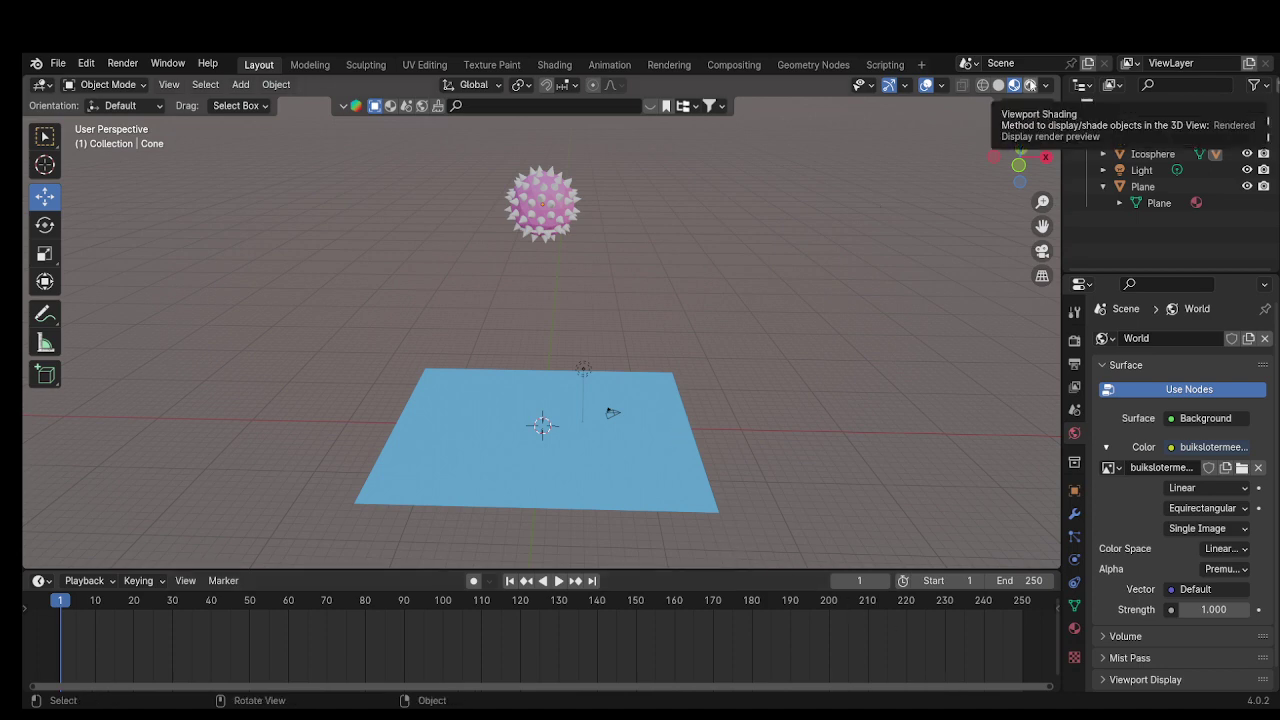
Switch to Rendered shading, then zoom out and orbit to reveal the skatepark HDRI backdrop
click(1033, 87)
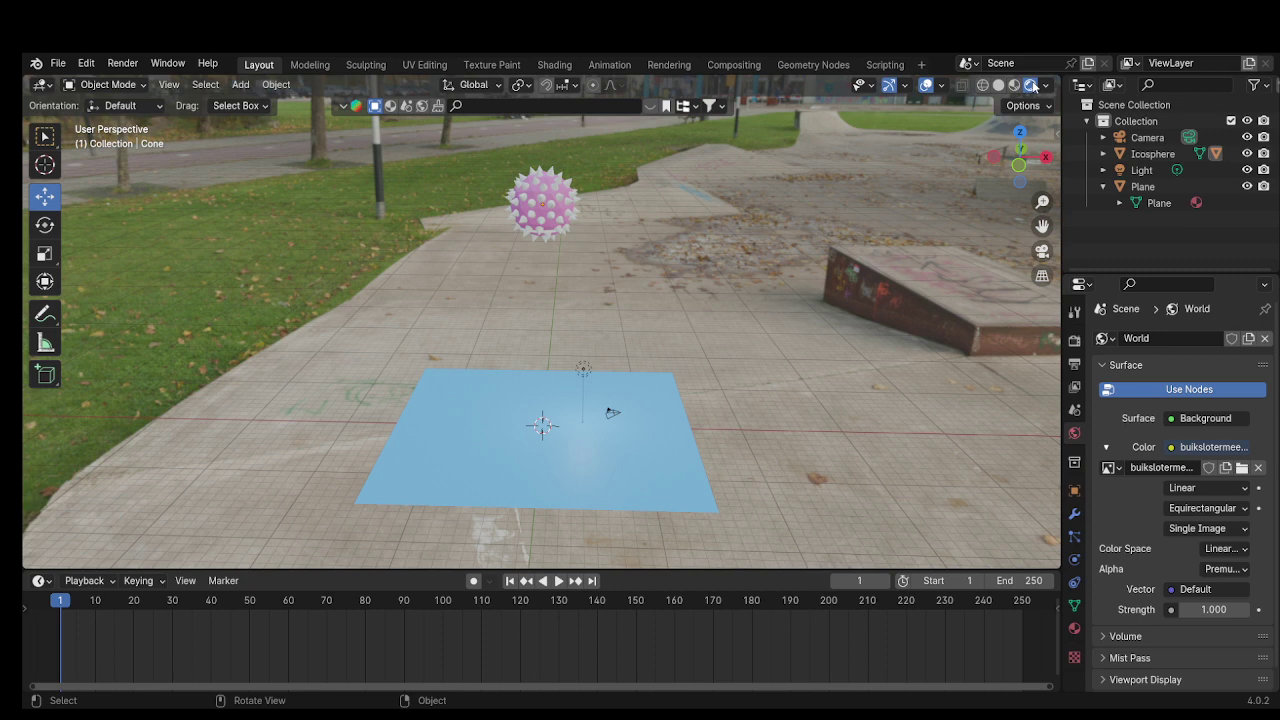
drag(1042, 201, 1042, 235)
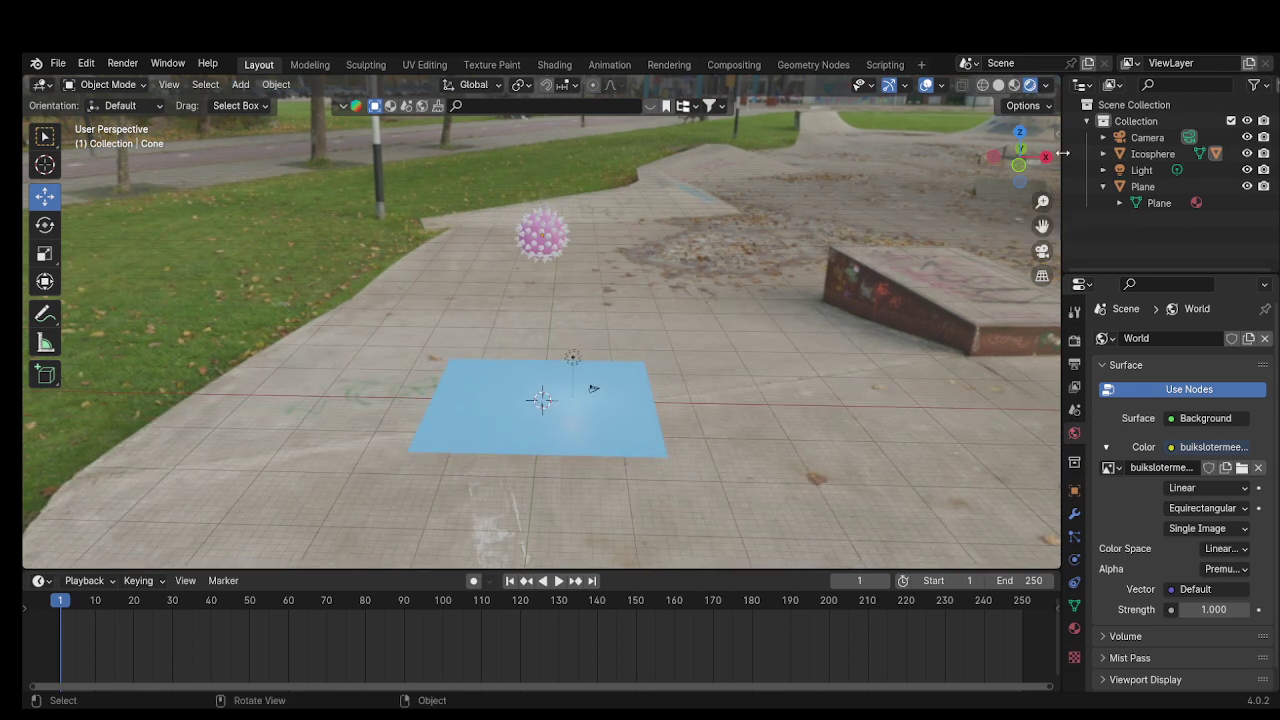
mouse_move(1030, 158)
mouse_down()
mouse_move(985, 165)
mouse_move(985, 215)
mouse_move(1030, 210)
mouse_up()
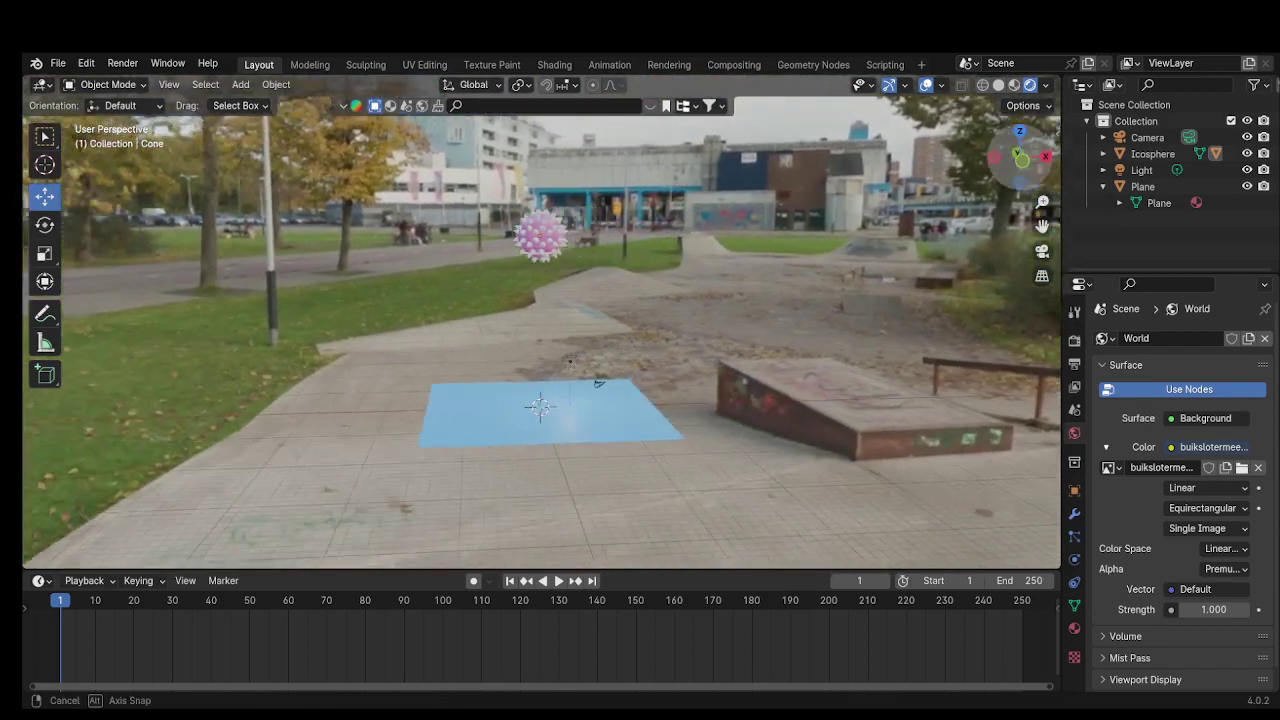
mouse_move(1030, 210)
mouse_down()
mouse_move(1038, 186)
mouse_move(1042, 201)
mouse_up()
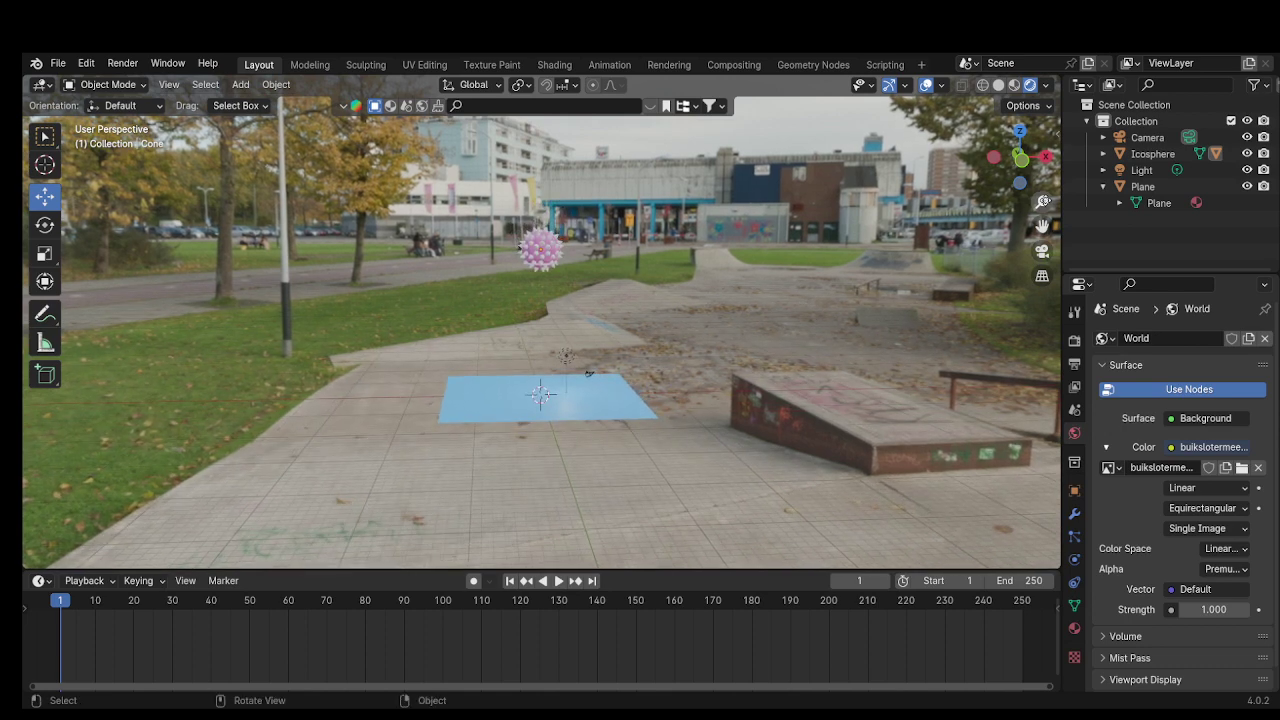
Scale up the blue plane
click(561, 414)
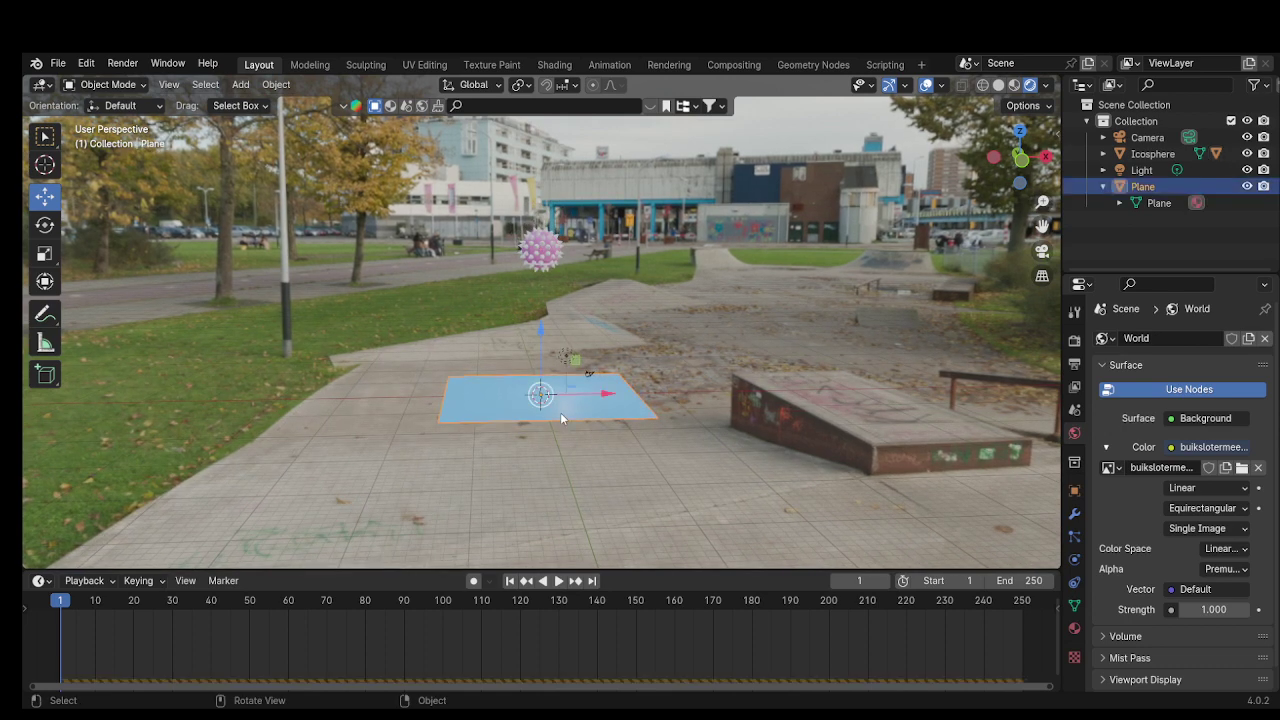
key(s)
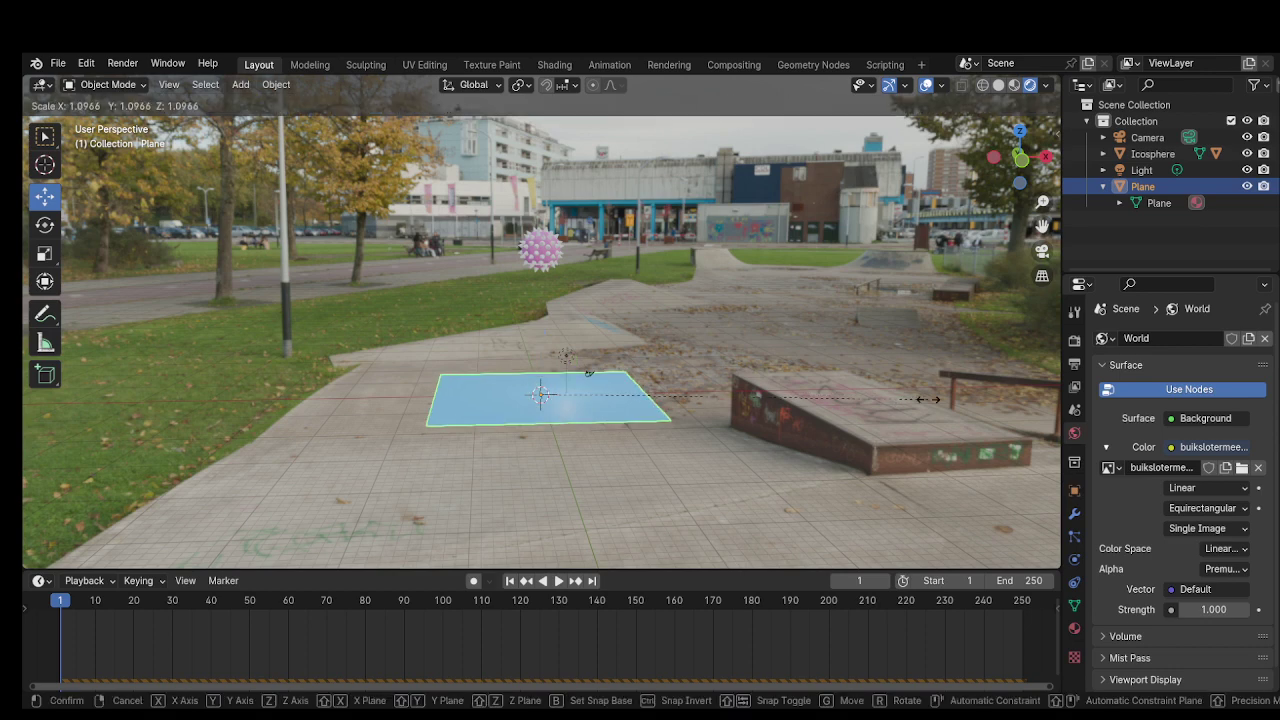
click(60, 434)
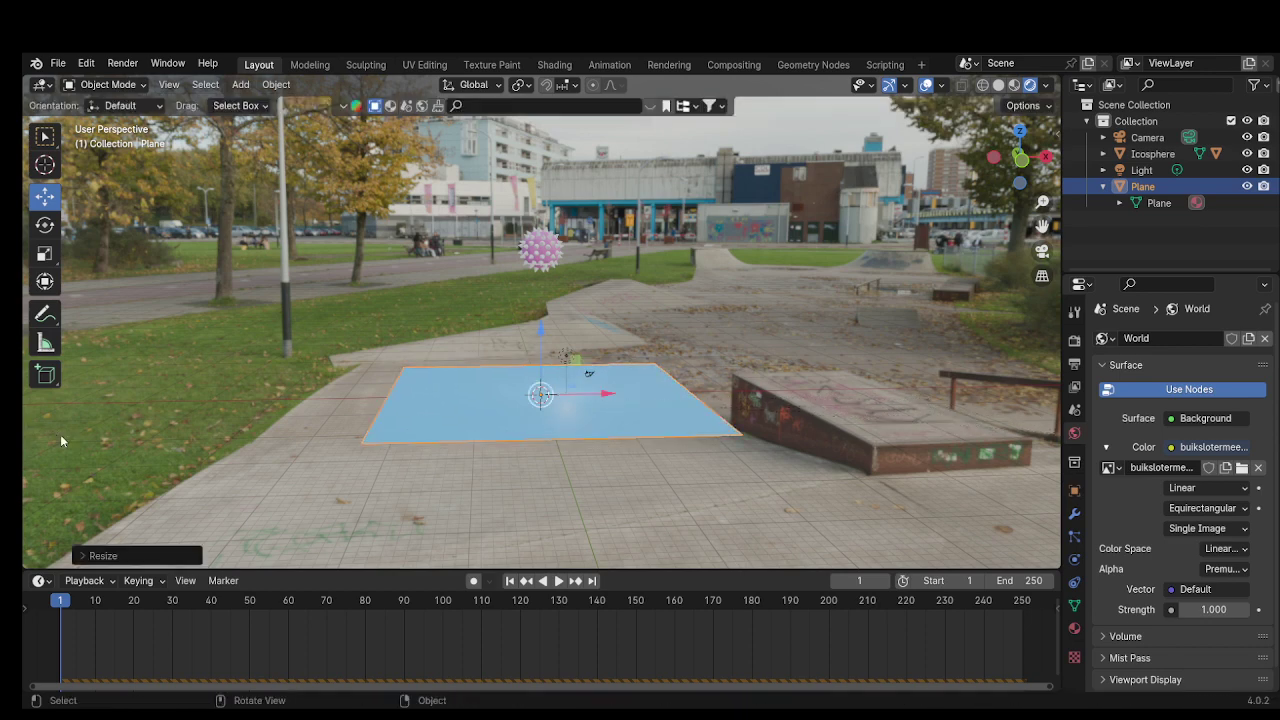
Enlarge the spiky icosphere and raise it about 11.87 m above the plane
click(545, 254)
key(s)
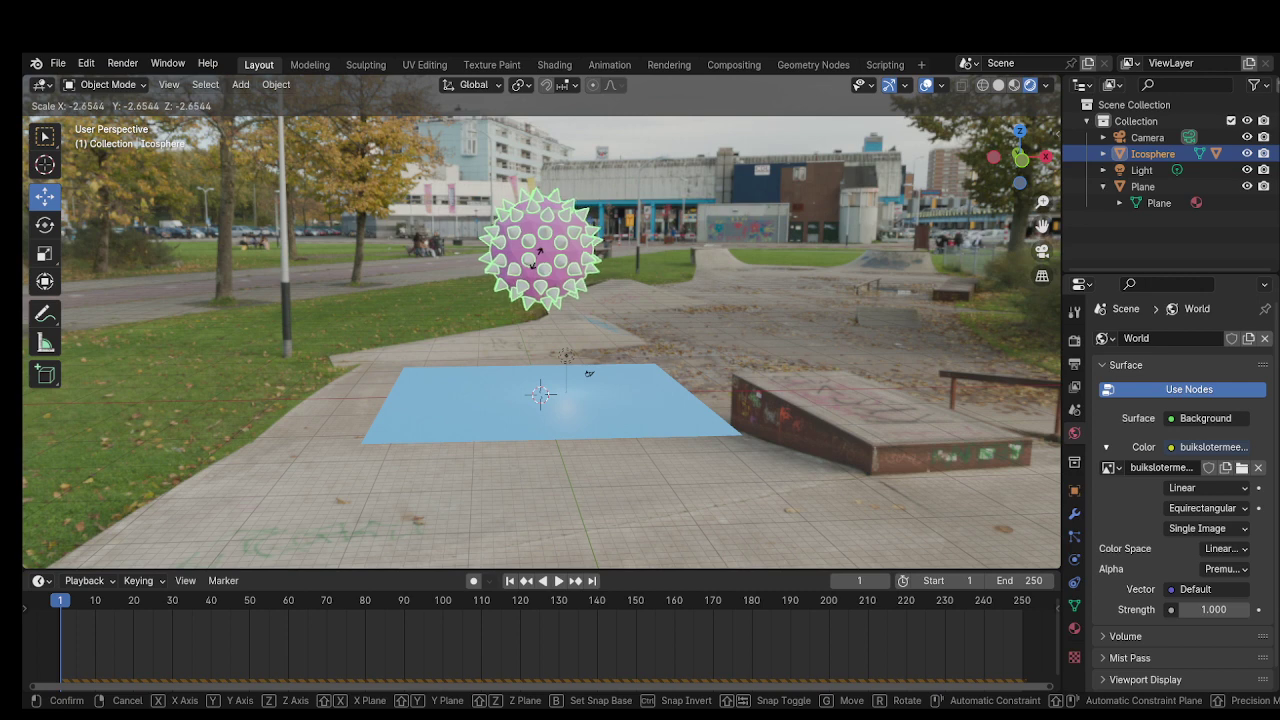
click(538, 259)
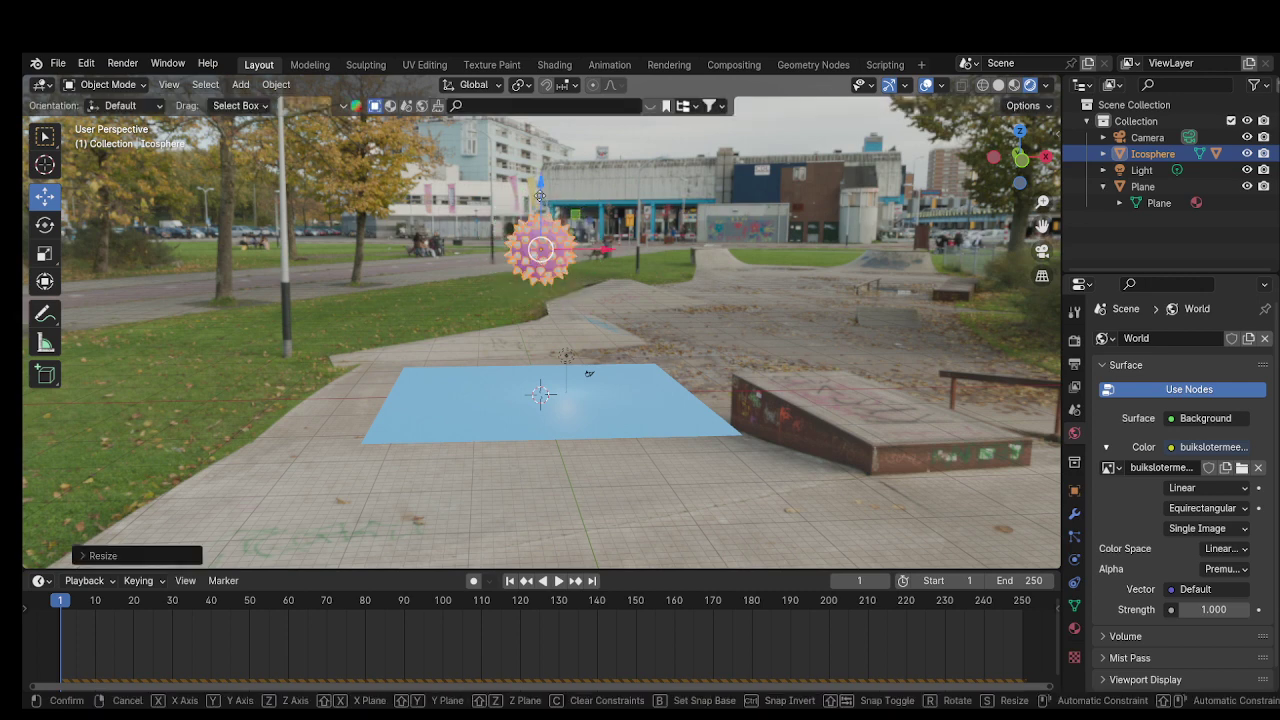
drag(540, 201, 542, 114)
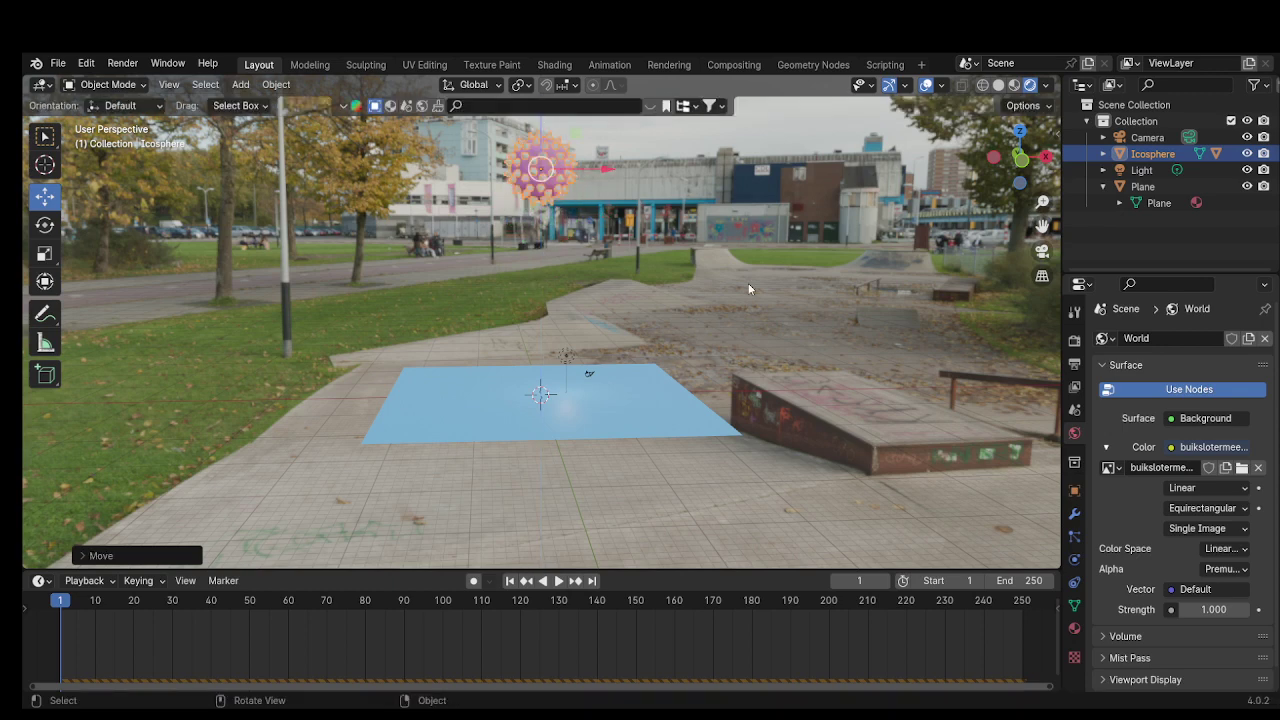
Play the simulation and pause at frame 205 after the icosphere rolls off left
click(559, 580)
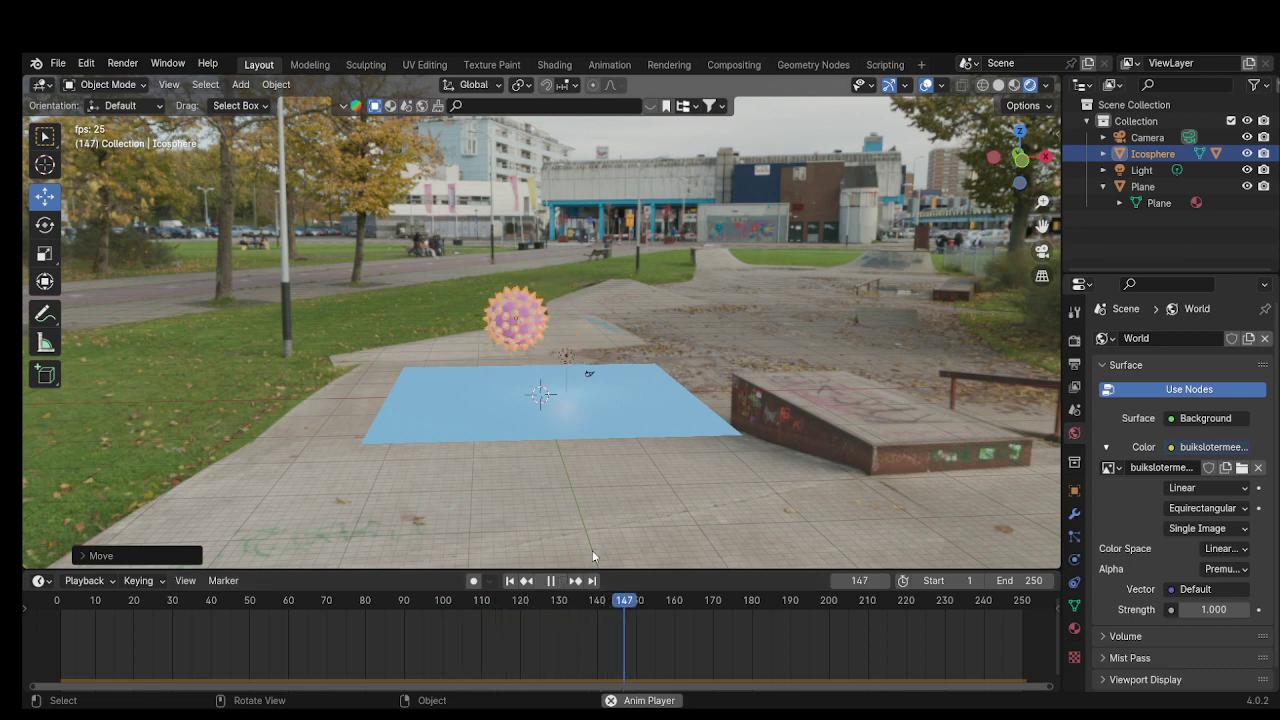
click(550, 583)
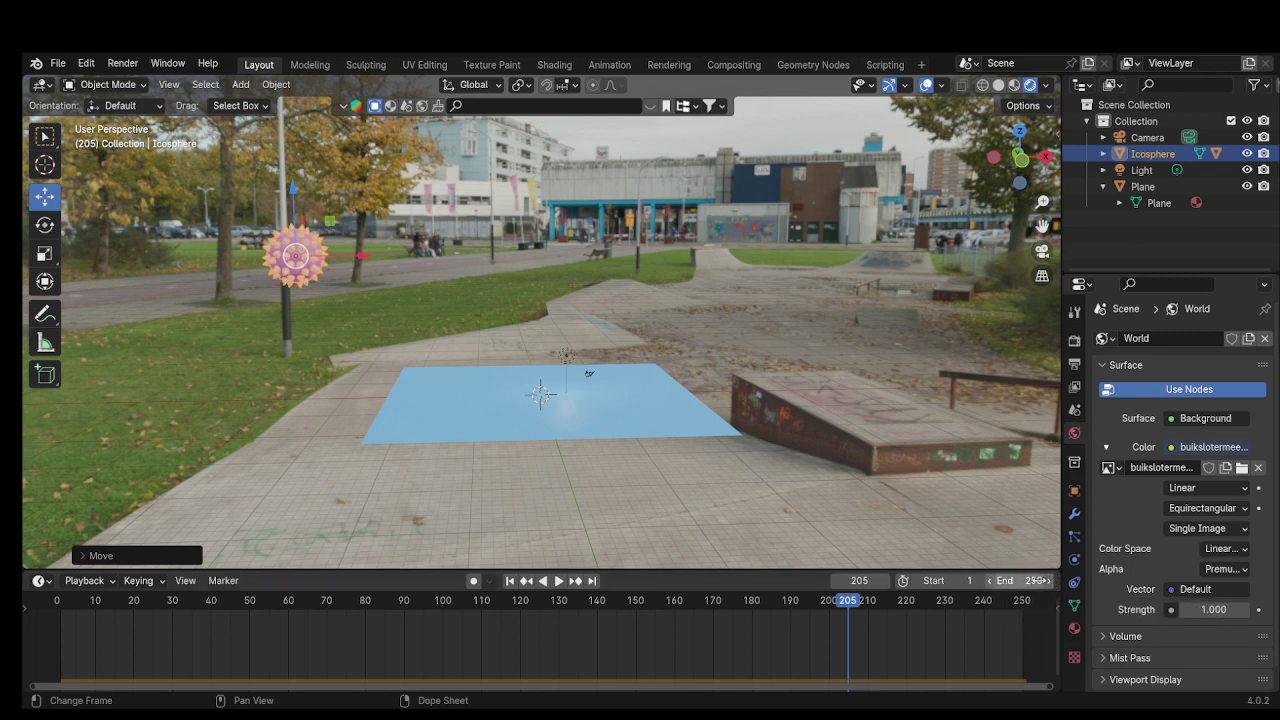
click(1040, 580)
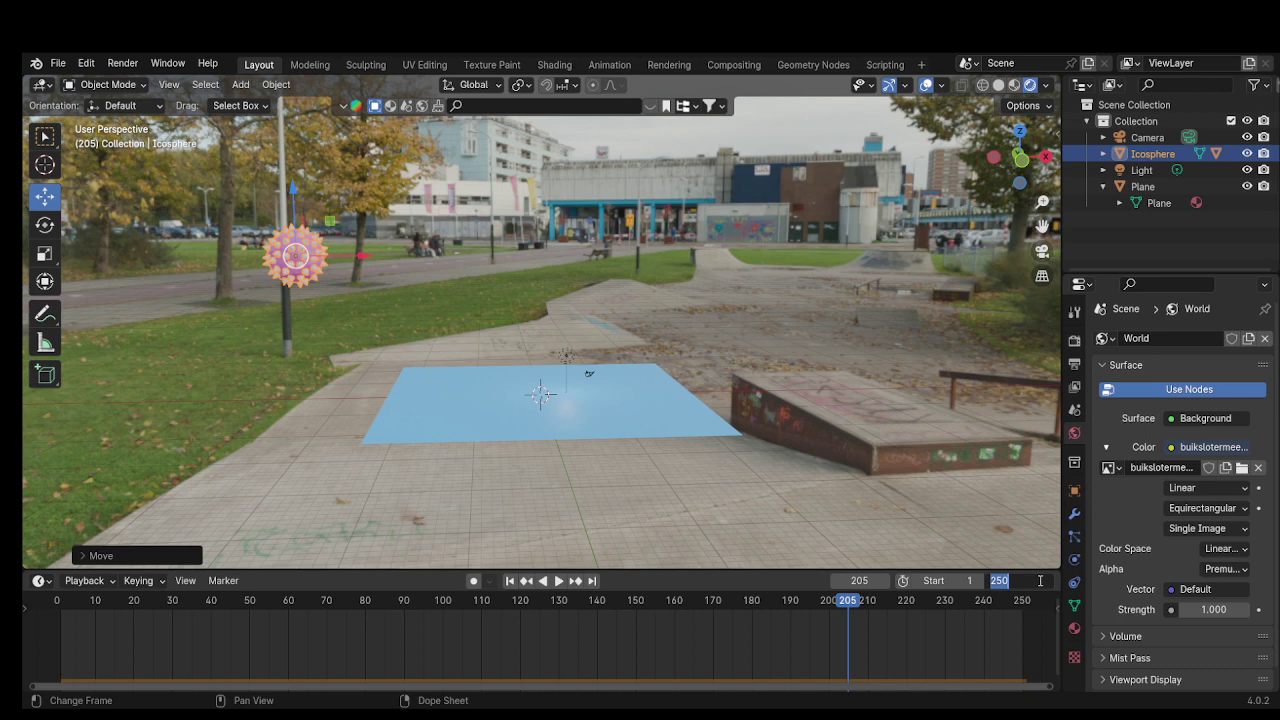
Set the animation end frame to 210 and replay the icosphere's fall, then pause
text(21)
text(0)
key(Return)
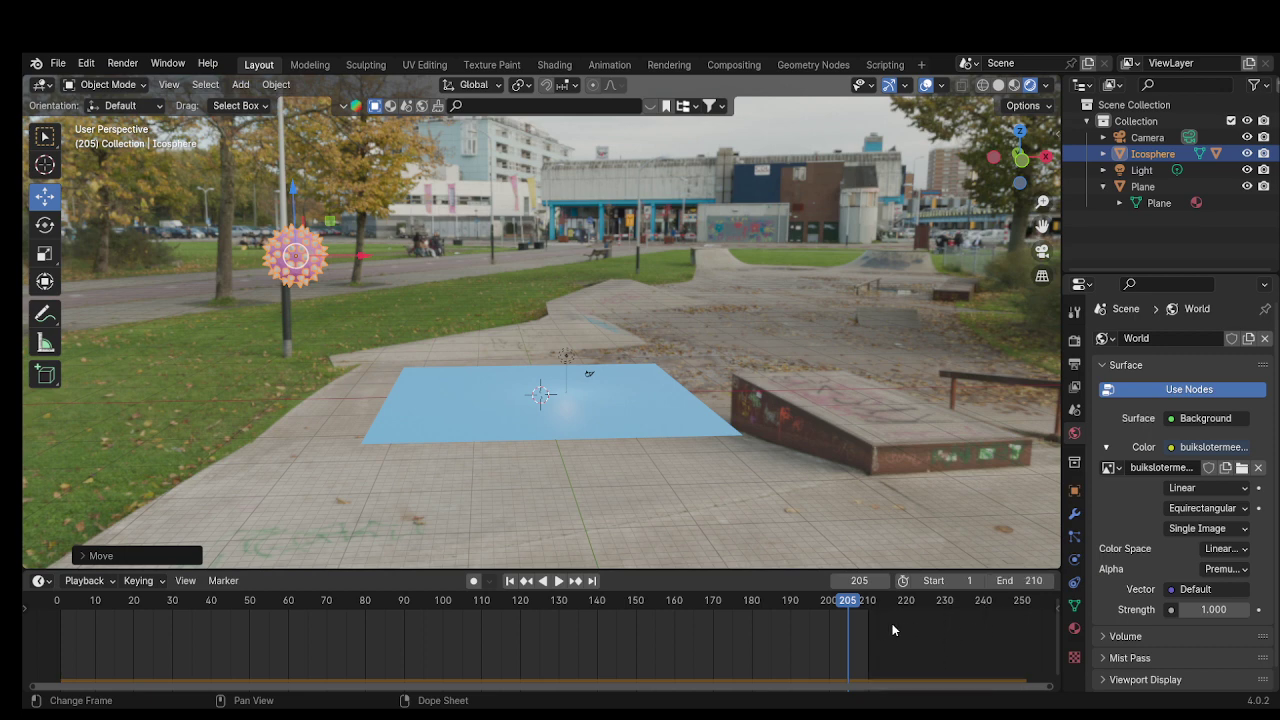
click(560, 580)
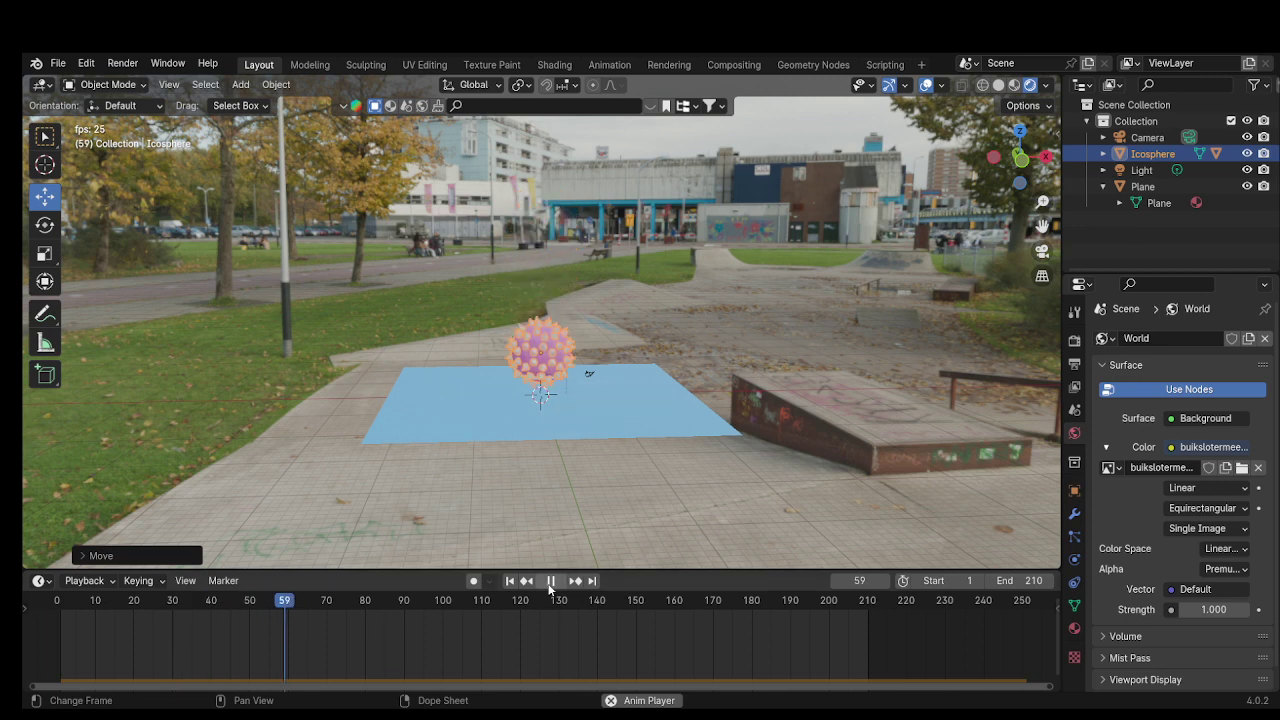
click(549, 582)
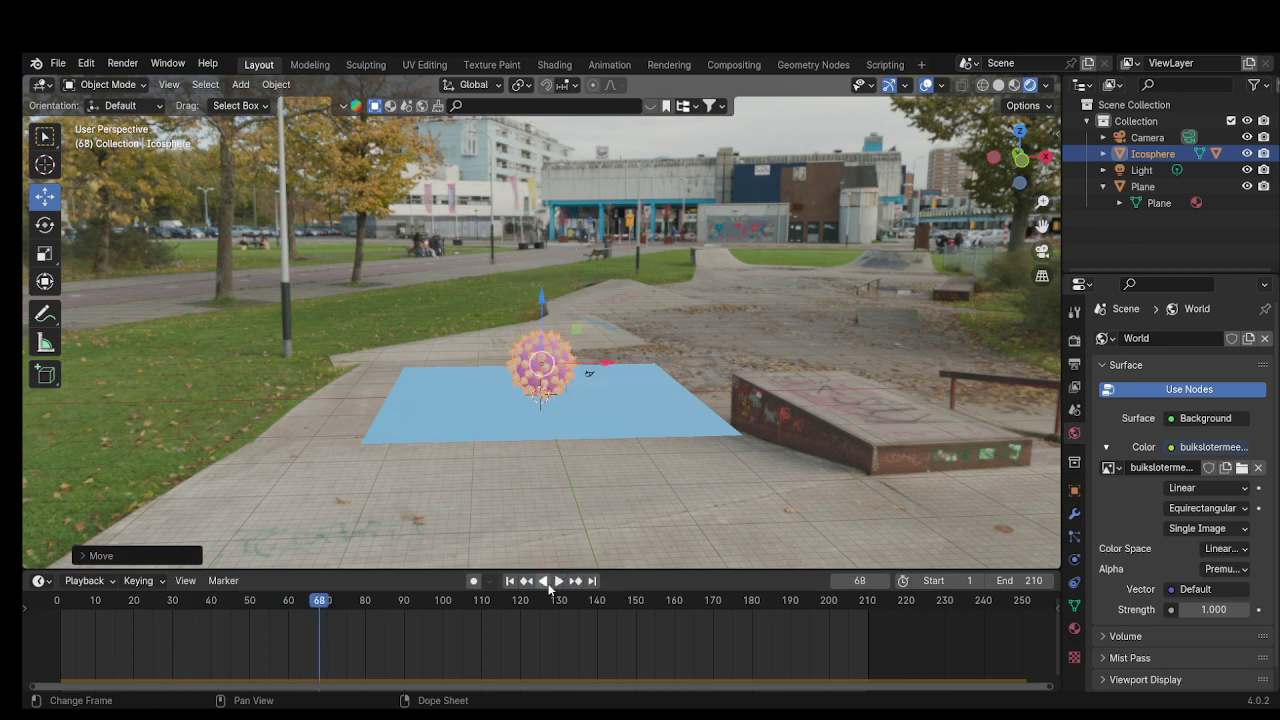